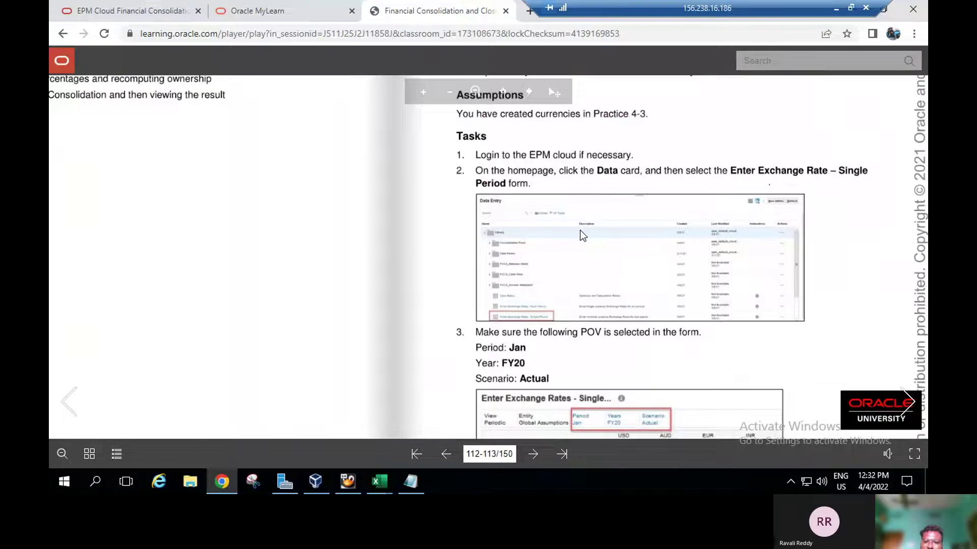
- Switch from the practice guide to EPM Cloud and open the Enter Exchange Rates - Single Period form from the data entry library
scroll(554, 170, down, 2)
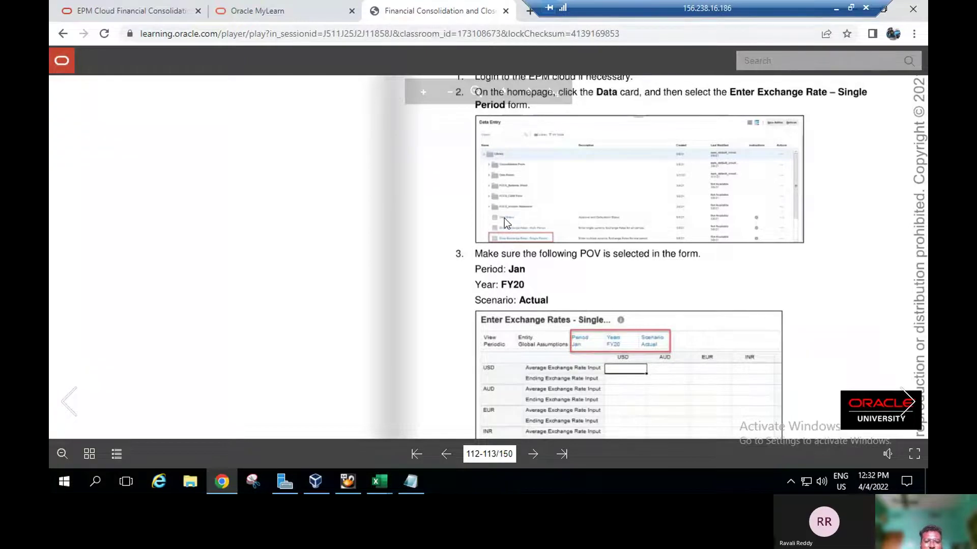
click(116, 2)
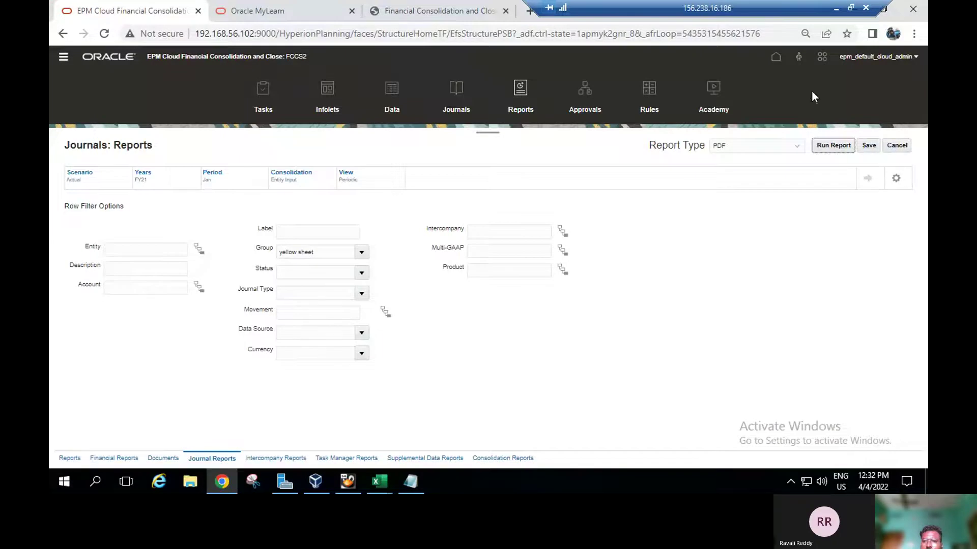
click(777, 58)
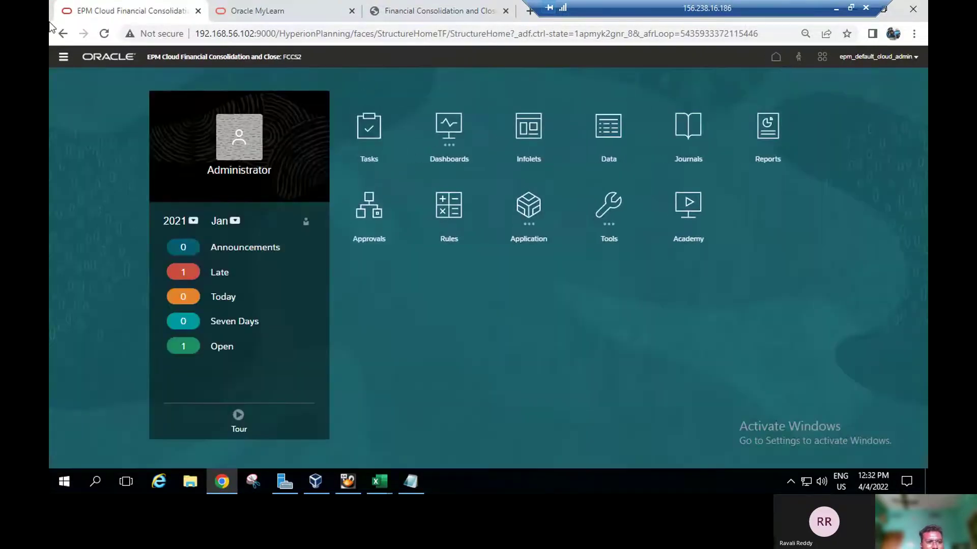
click(65, 61)
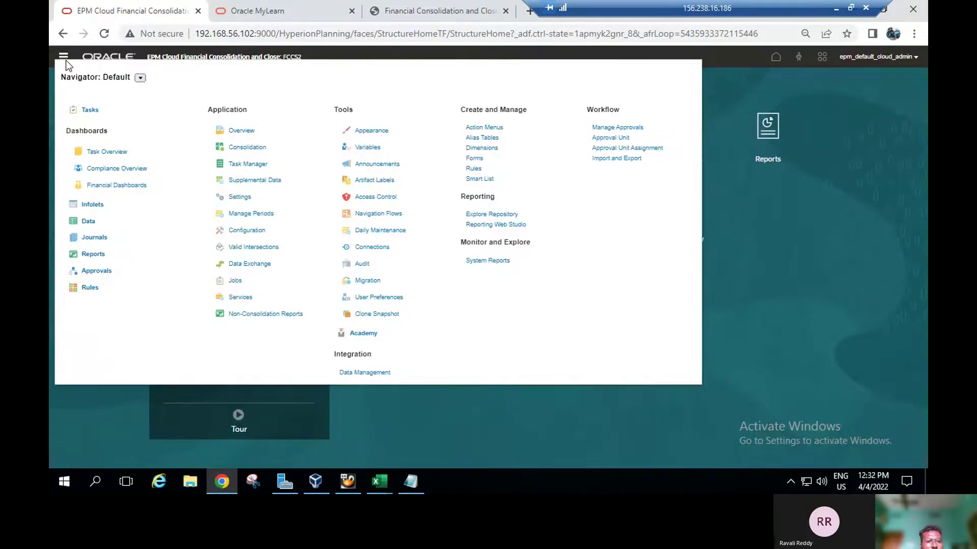
click(86, 222)
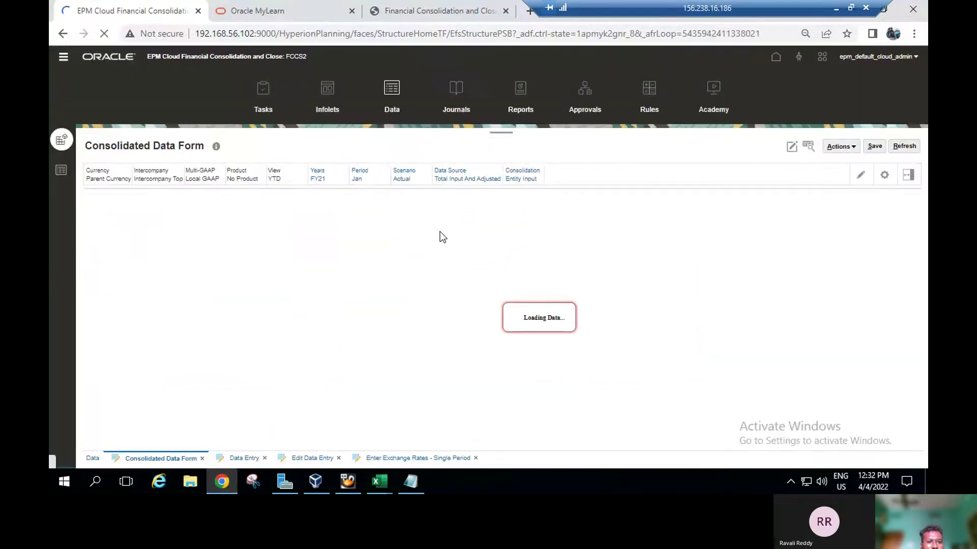
click(94, 459)
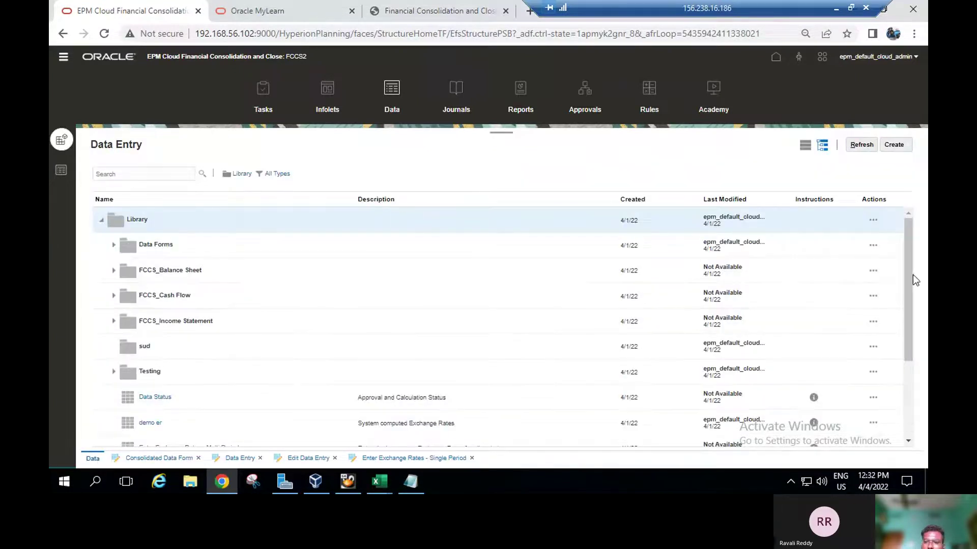
drag(909, 279, 912, 325)
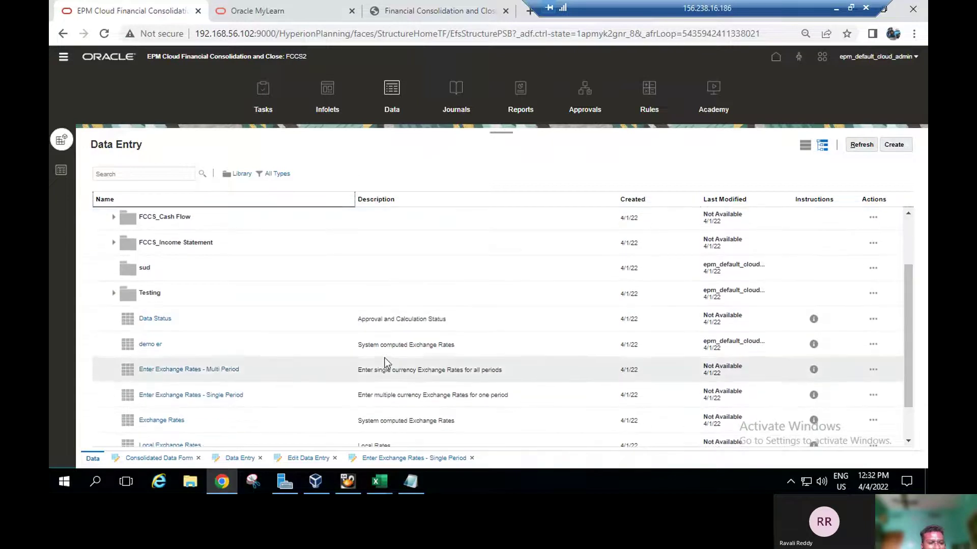
click(176, 395)
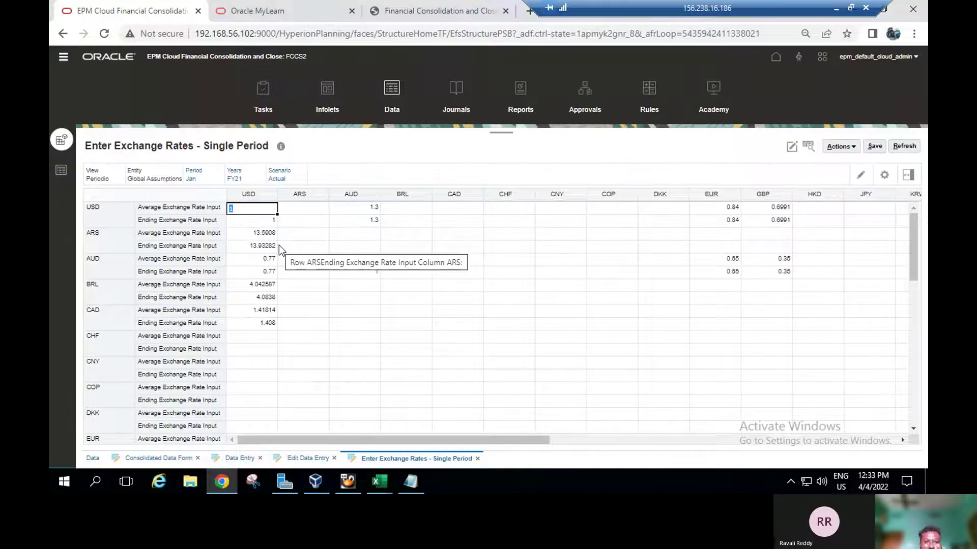
- Check the practice guide's required POV and ending exchange rate table against the open exchange rates form
click(475, 2)
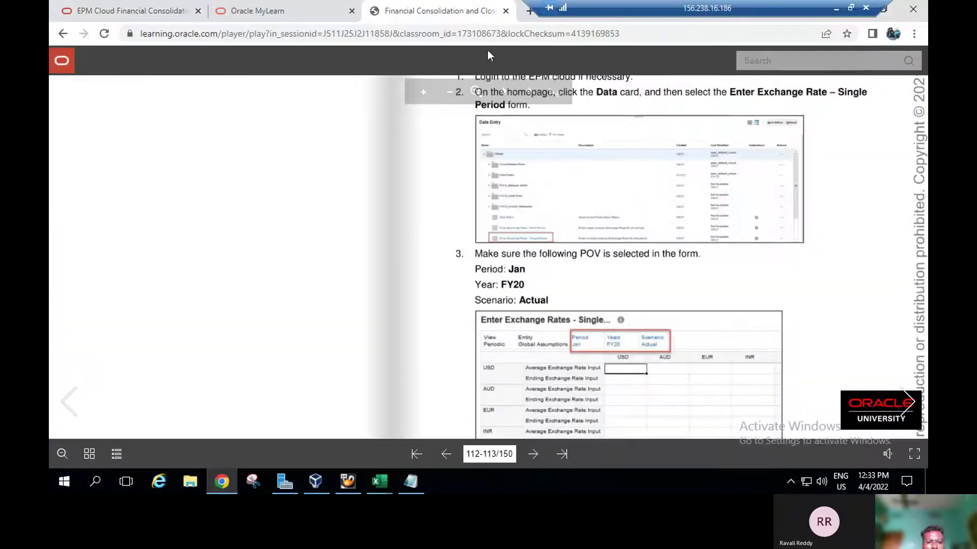
scroll(756, 292, down, 2)
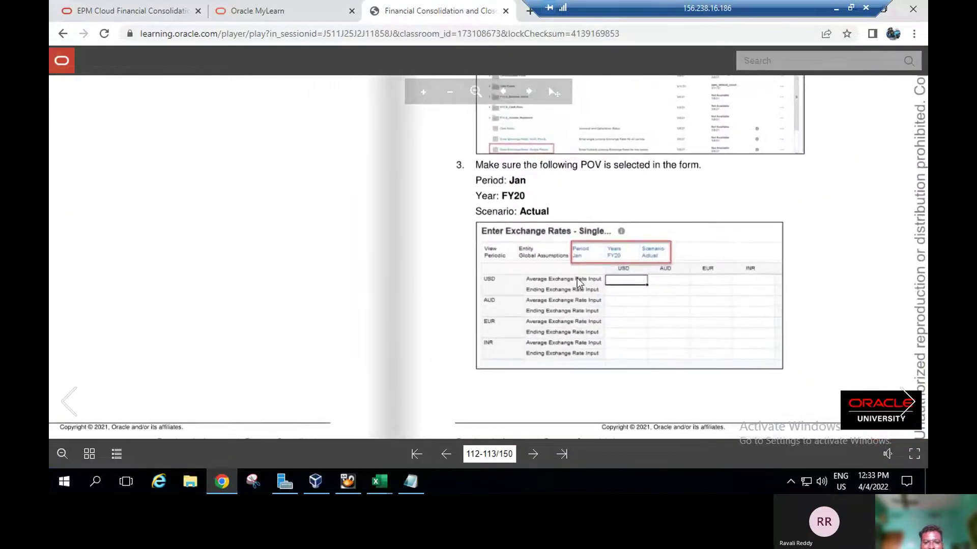
click(77, 7)
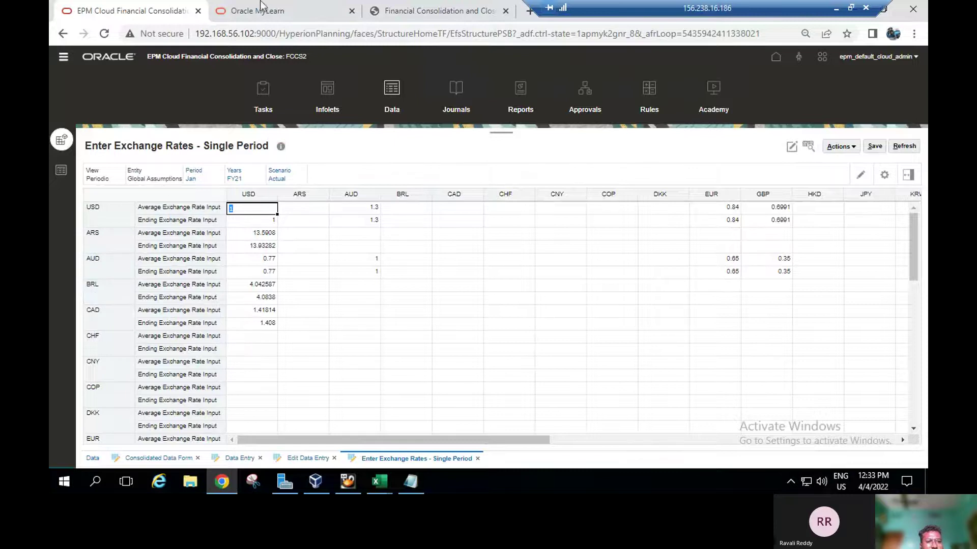
click(417, 10)
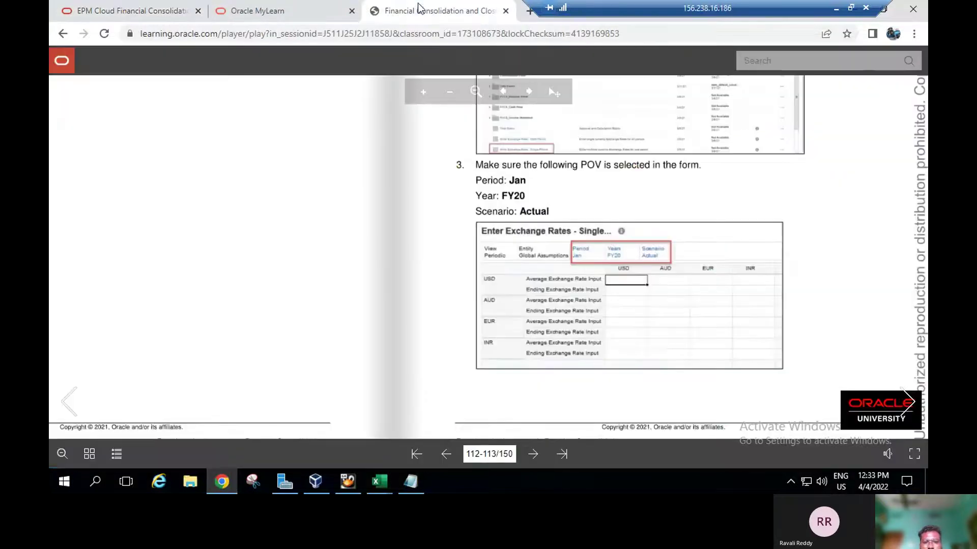
click(909, 420)
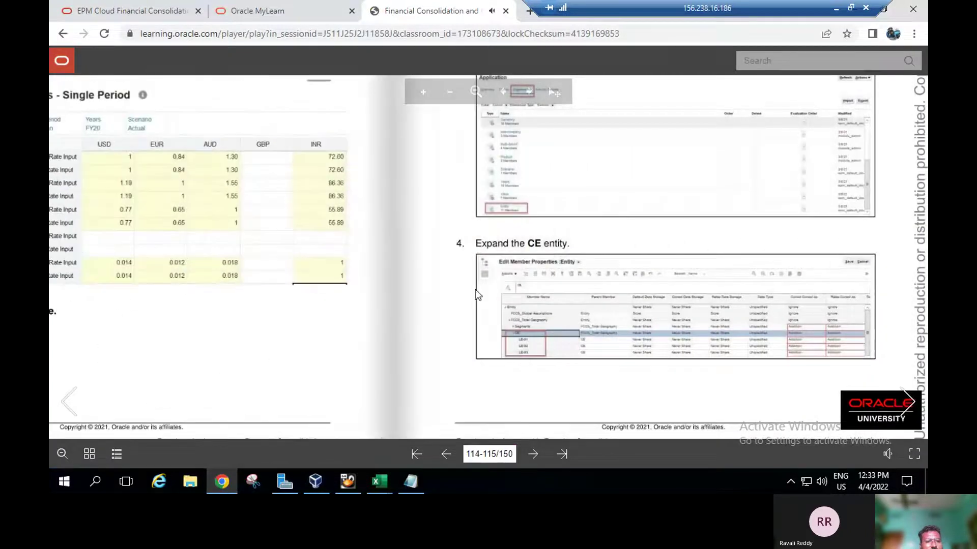
scroll(308, 219, up, 5)
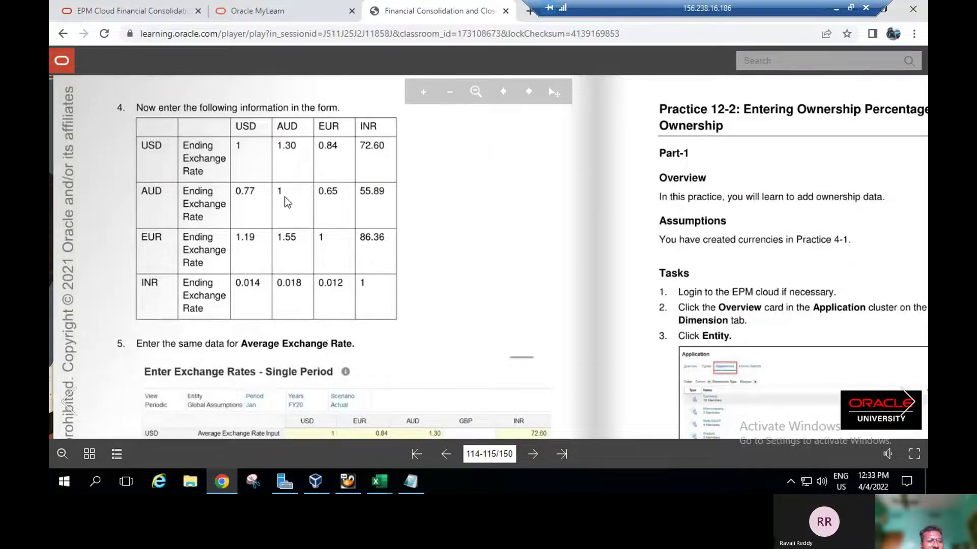
click(162, 7)
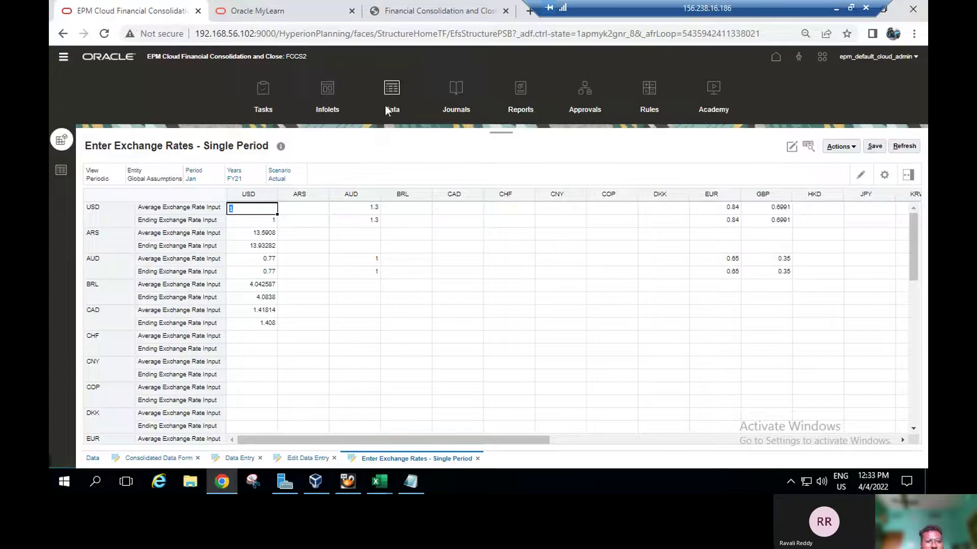
click(427, 10)
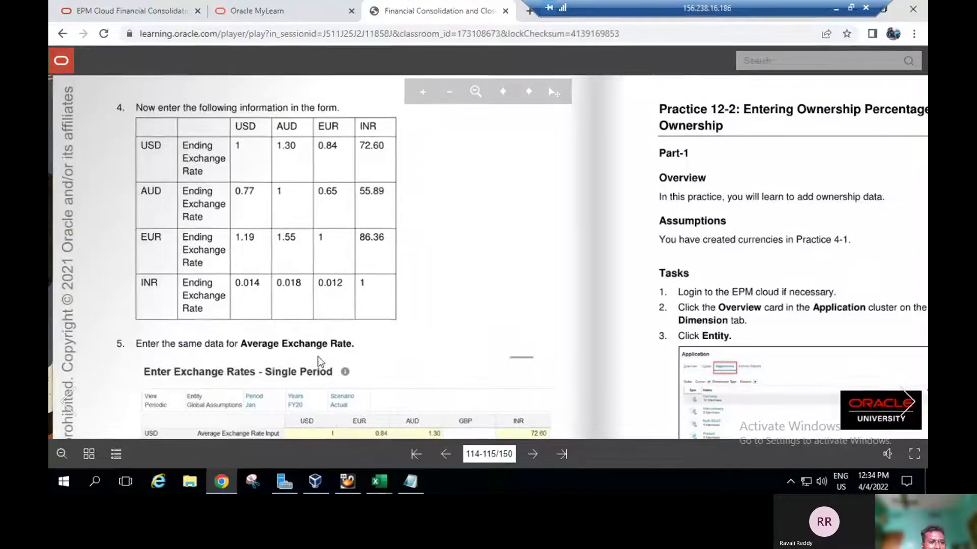
- Look through the currency rows and columns of the single-period exchange rates form
click(136, 7)
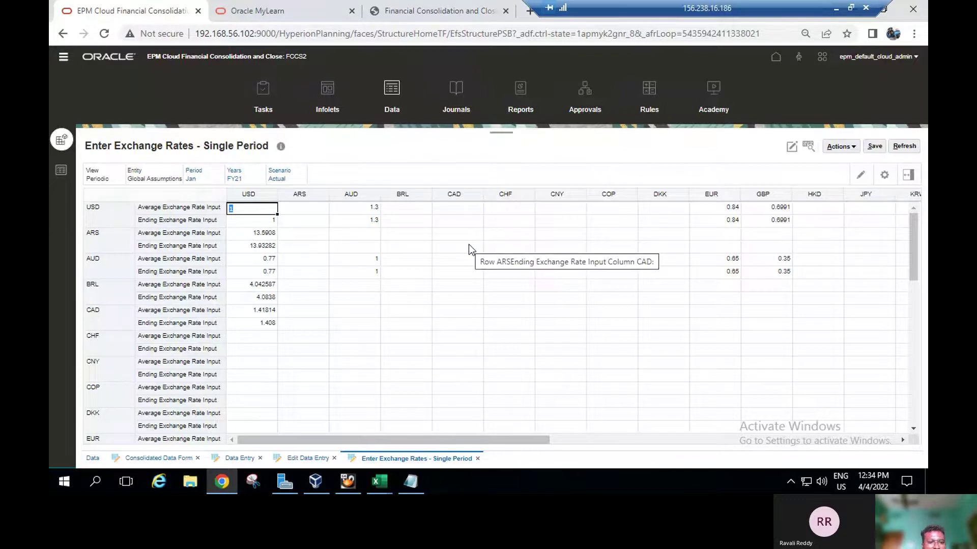
mouse_move(915, 258)
mouse_down()
mouse_move(915, 267)
mouse_move(910, 248)
mouse_up()
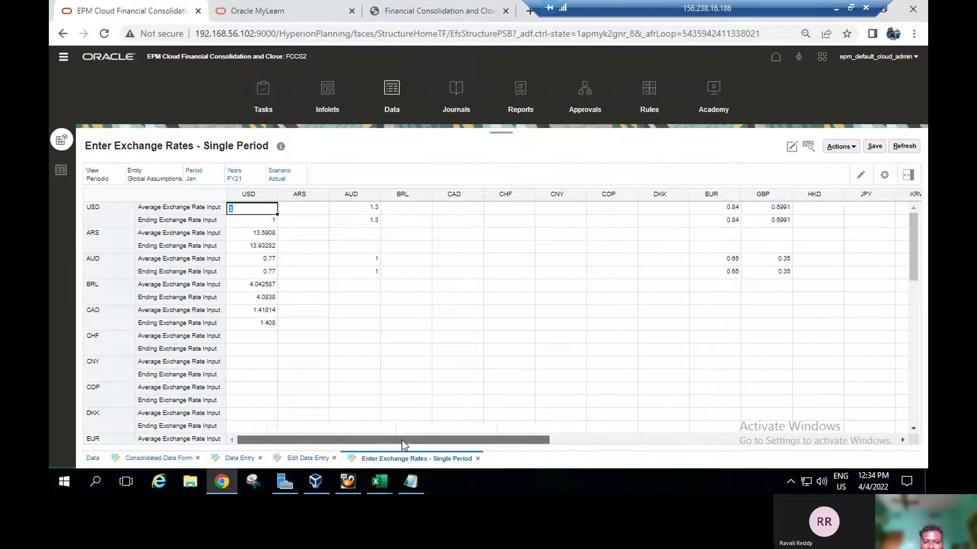
drag(401, 441, 450, 440)
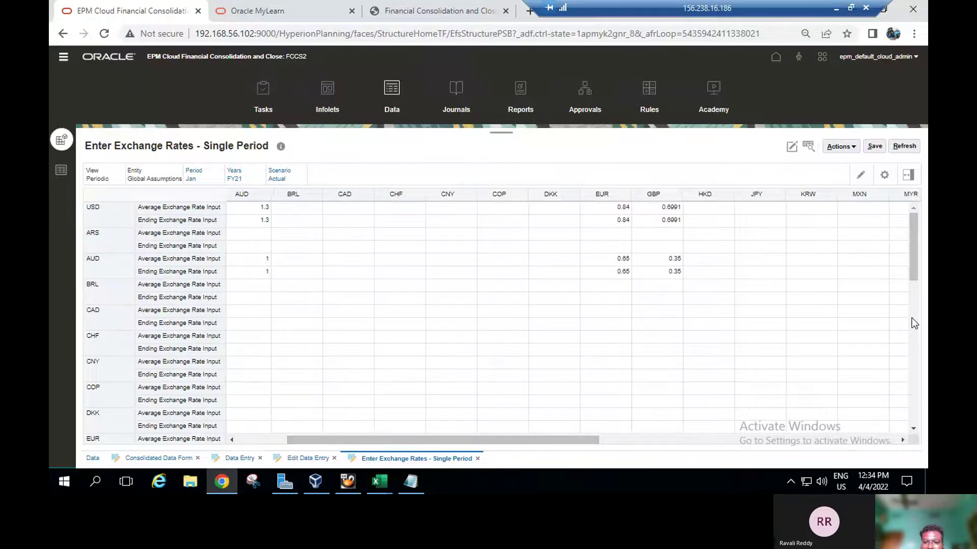
drag(917, 270, 893, 134)
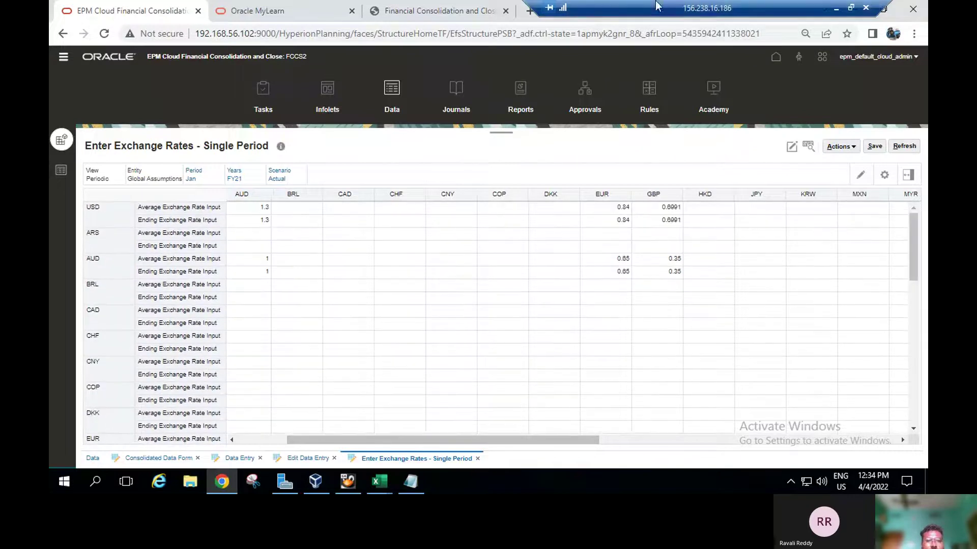
- Compare the guide's completed example of average and ending exchange rates with the rates entered in the form
click(411, 8)
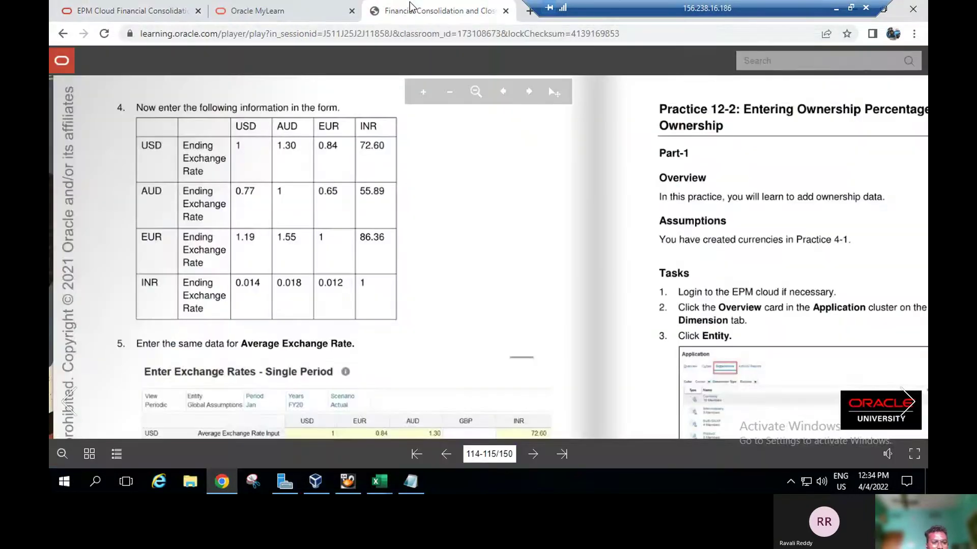
scroll(339, 191, down, 1)
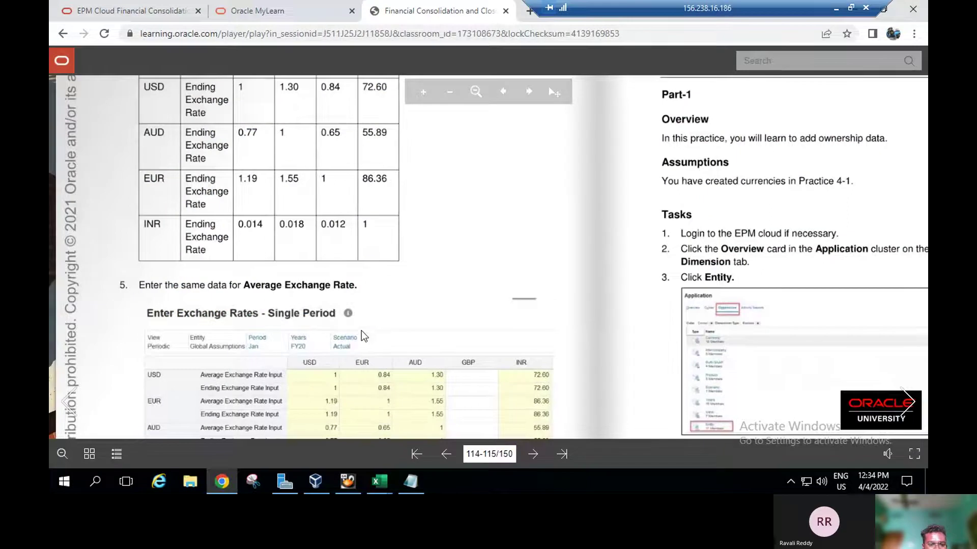
scroll(331, 235, down, 2)
scroll(342, 298, down, 1)
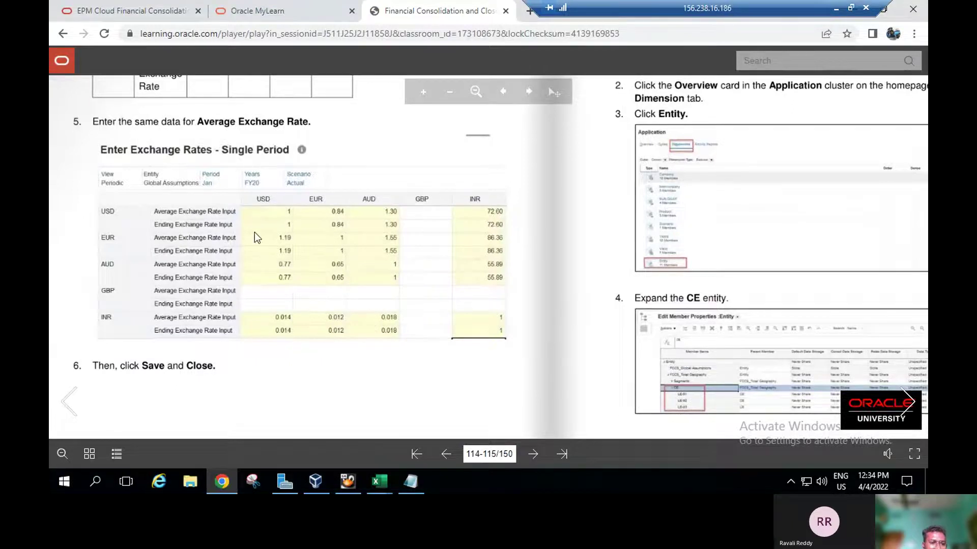
click(154, 10)
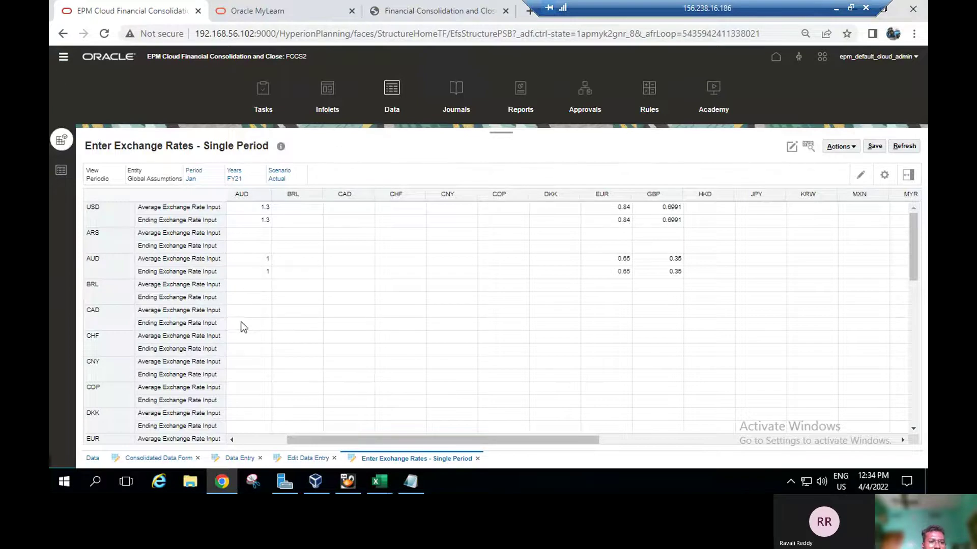
click(449, 6)
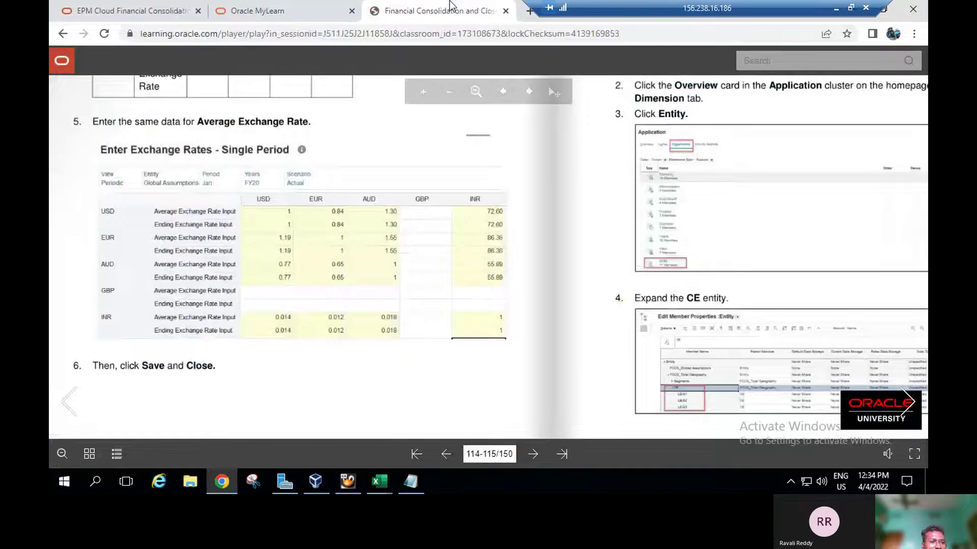
key(ctrl+1)
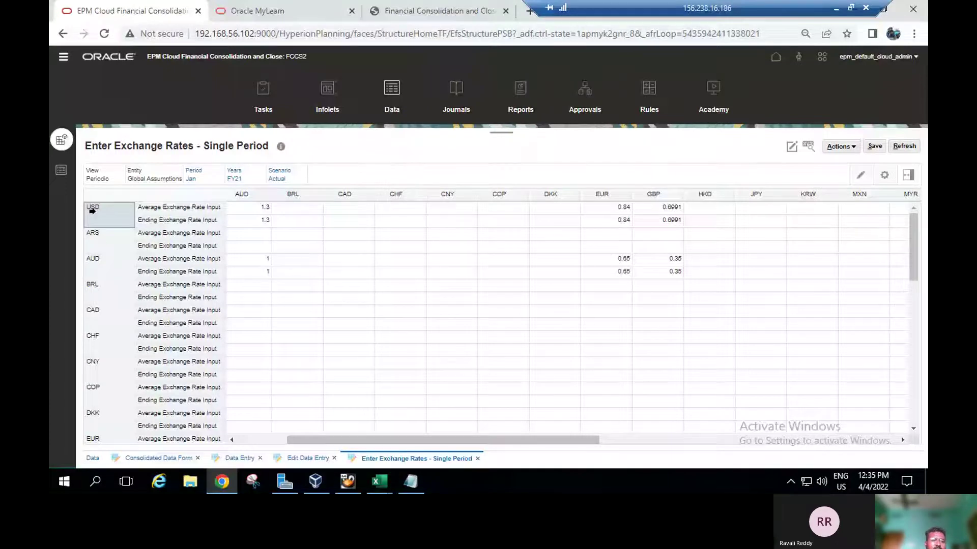
click(461, 4)
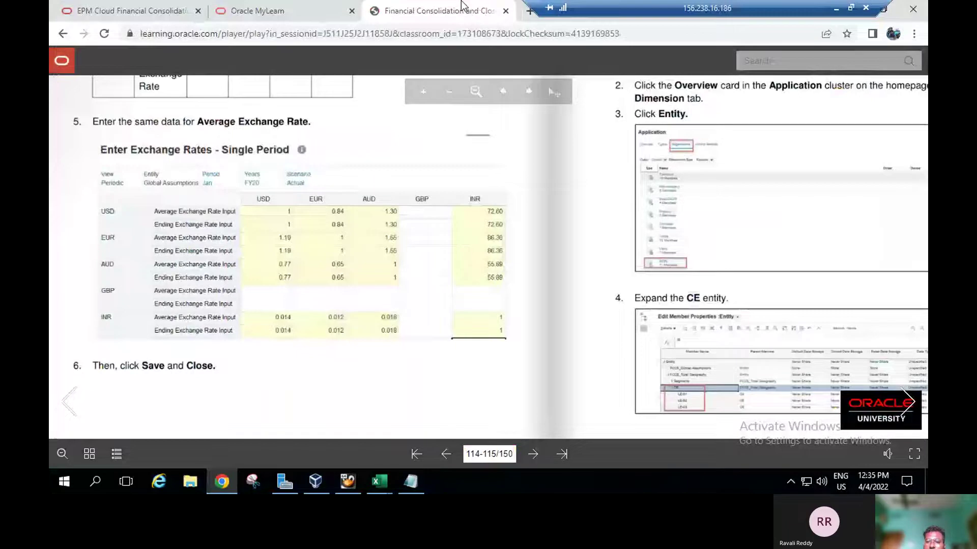
key(ctrl+Tab)
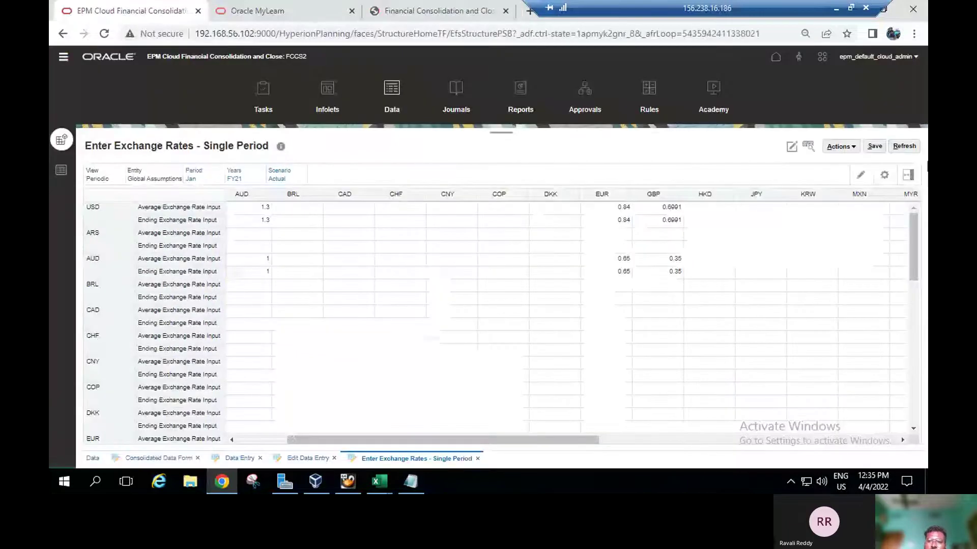
- Read the Practice 12-2 Part-1 tasks in the guide about entering ownership data, including the Entity dimension steps
click(775, 61)
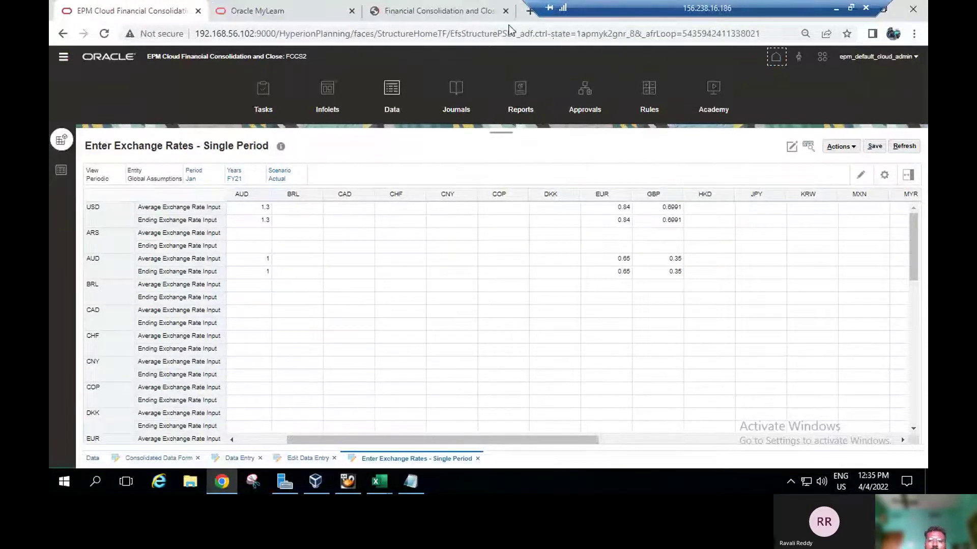
click(441, 6)
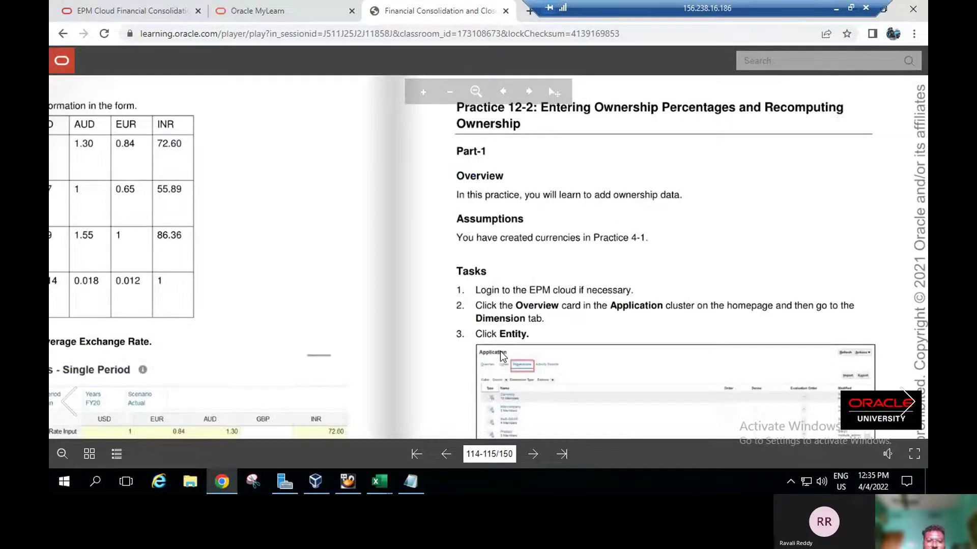
scroll(475, 246, down, 3)
scroll(457, 196, left, 2)
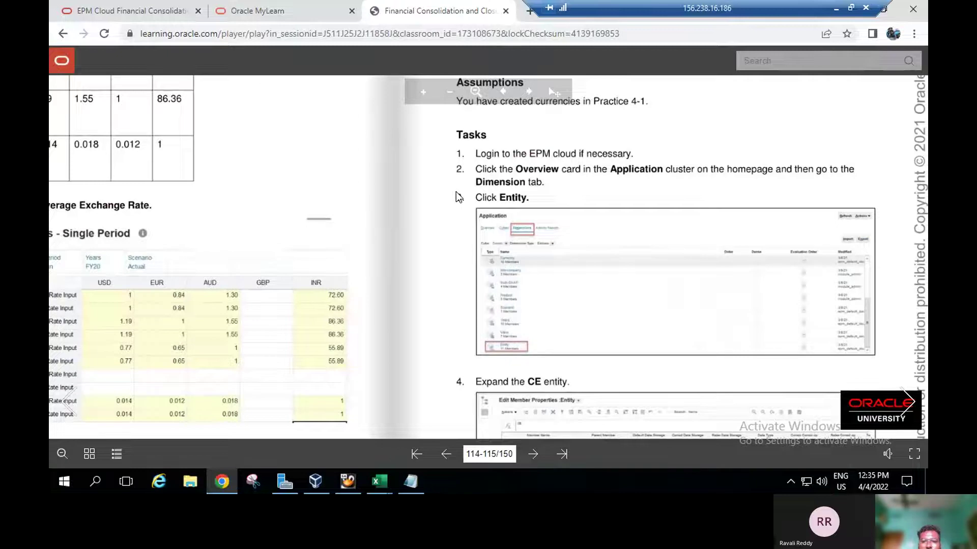
- Switch to EPM Cloud and open the application's Overview page from the home page navigation
click(181, 4)
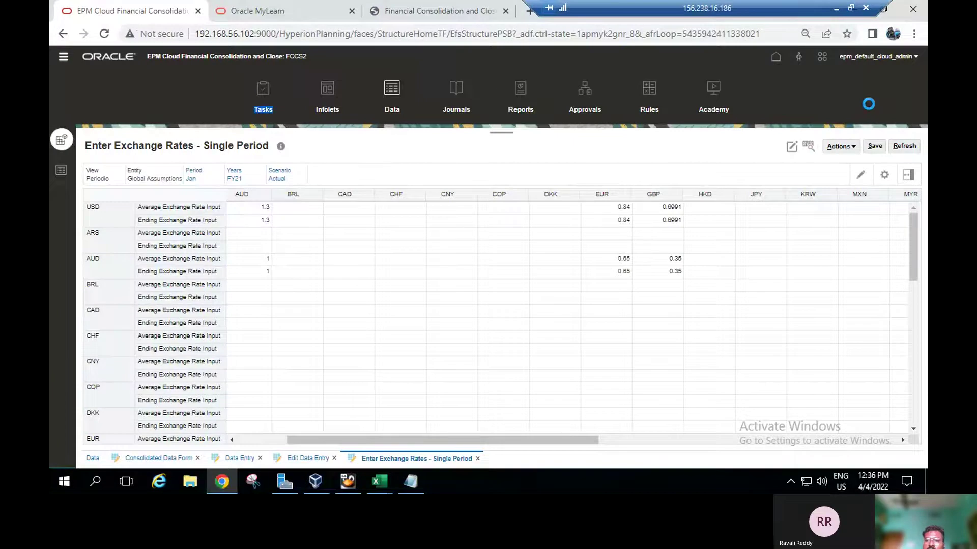
click(771, 60)
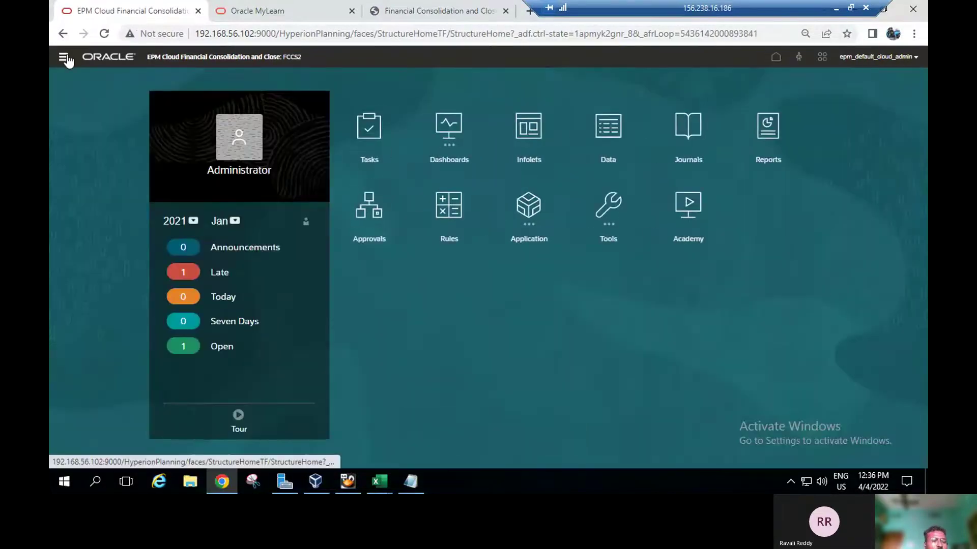
click(64, 58)
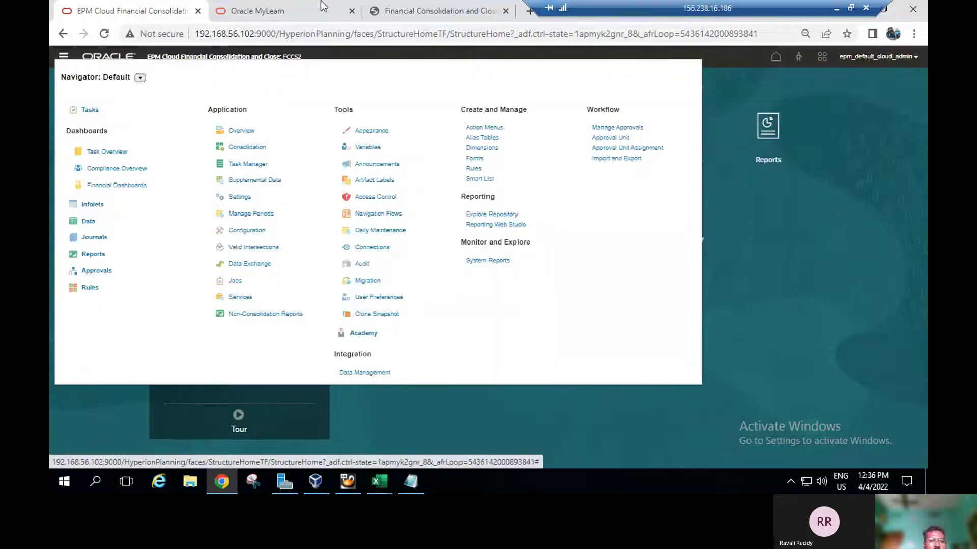
click(433, 7)
click(114, 6)
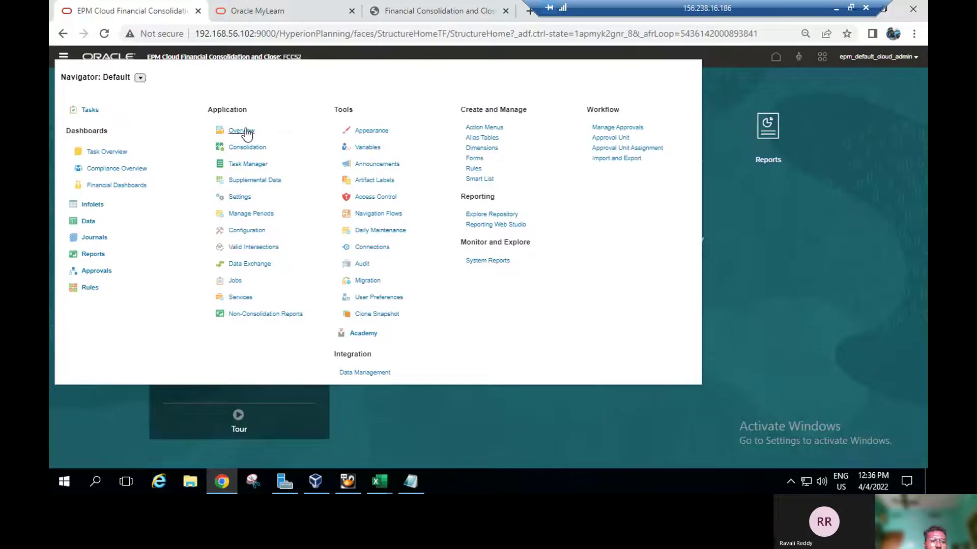
click(247, 131)
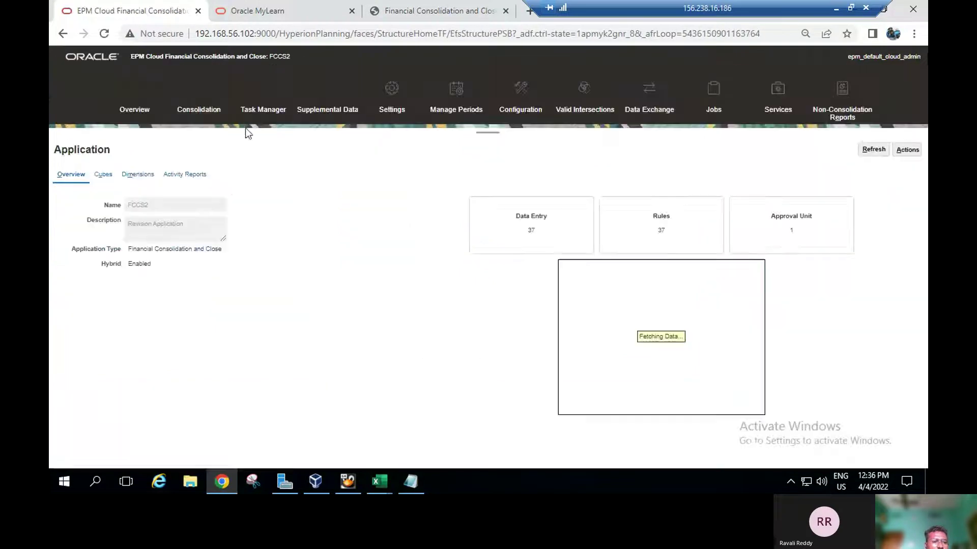
- Open the Entity dimension of the Consol cube for editing its member properties
click(133, 177)
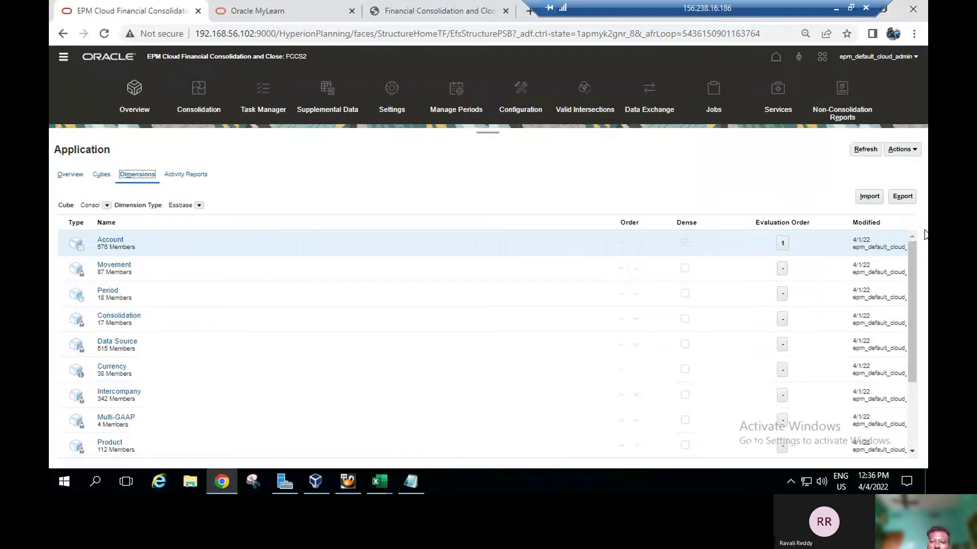
drag(914, 255, 918, 320)
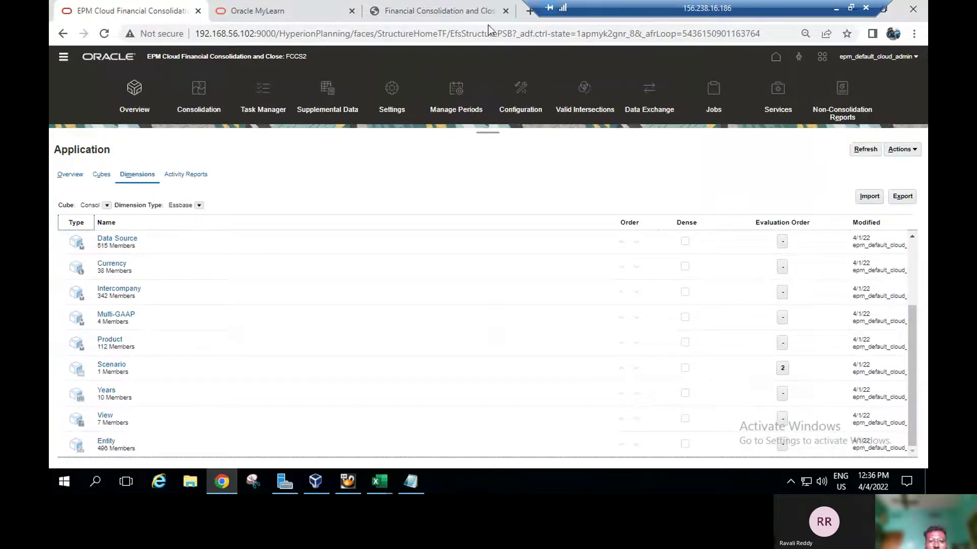
click(107, 445)
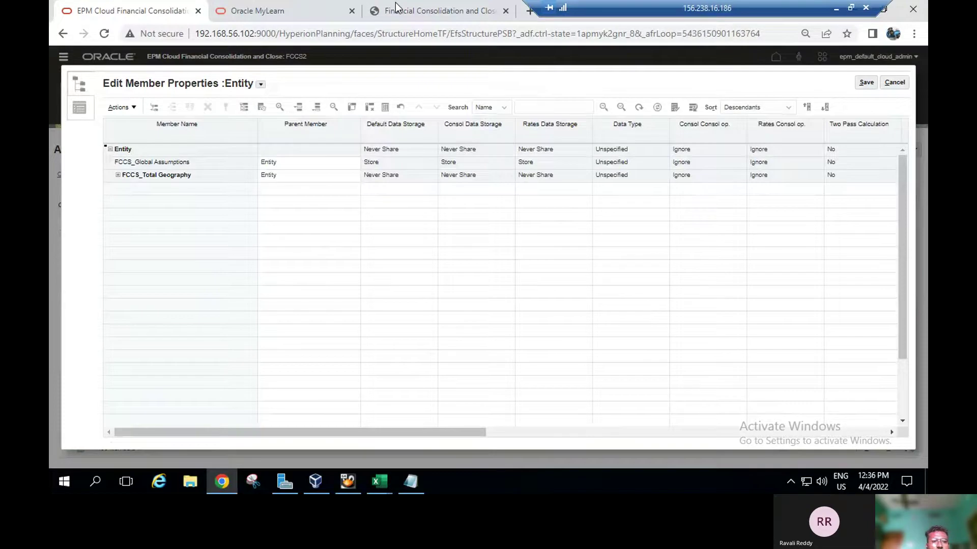
- Check the guide's Entity instructions and expand FCCS_Total Geography and its CE entity in the member grid
click(397, 9)
scroll(447, 186, down, 2)
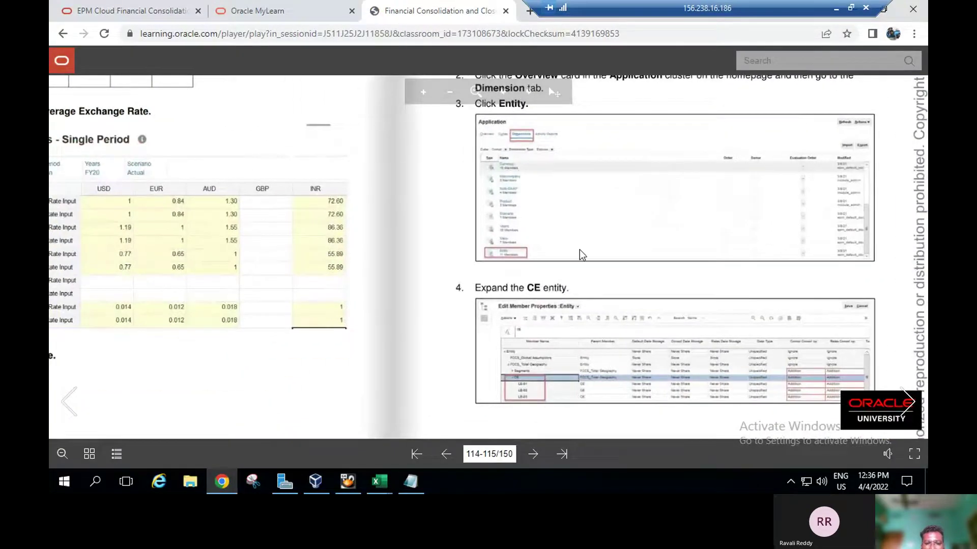
scroll(575, 234, down, 2)
scroll(575, 233, up, 1)
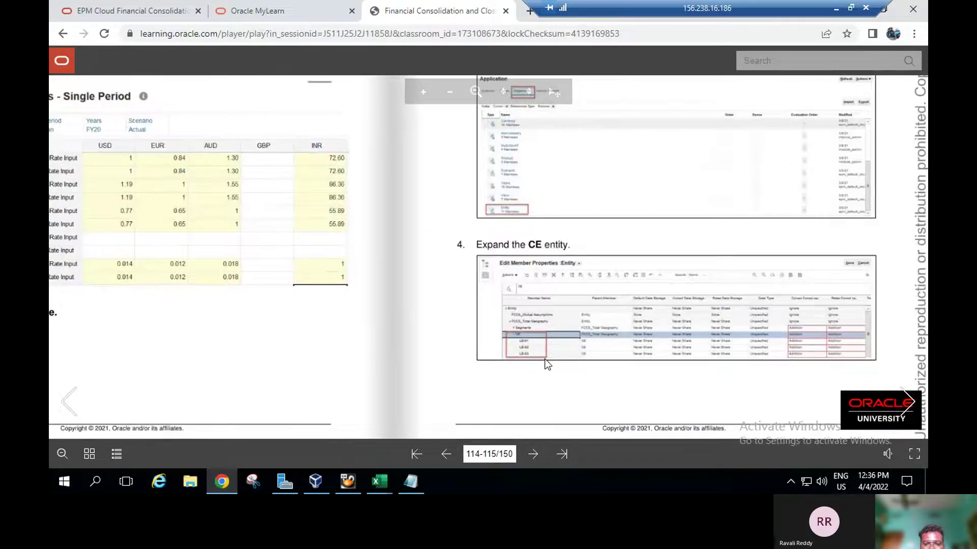
click(788, 340)
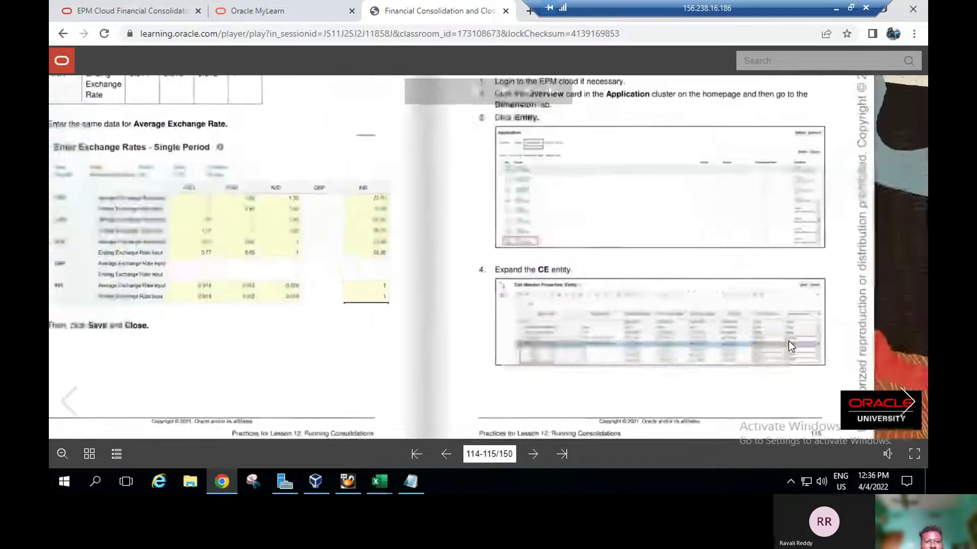
click(163, 11)
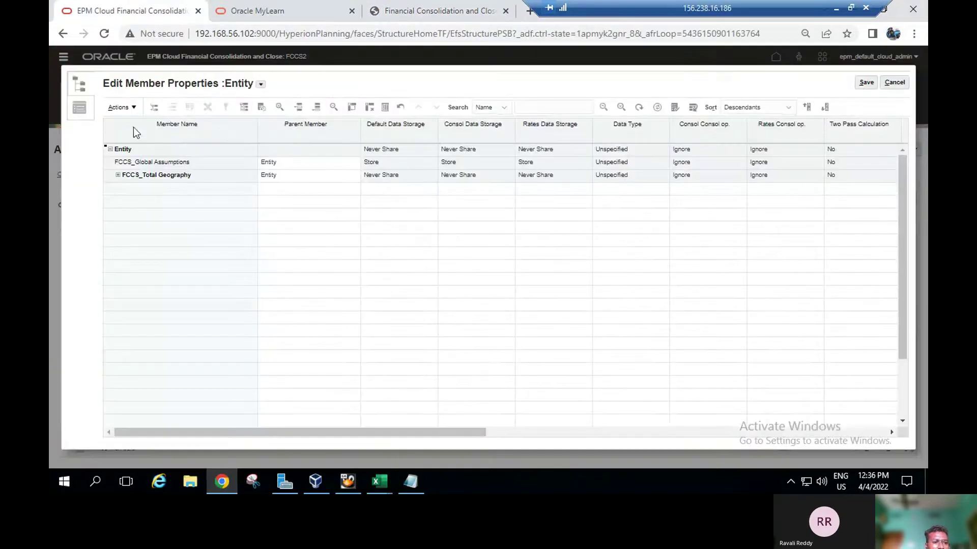
click(118, 176)
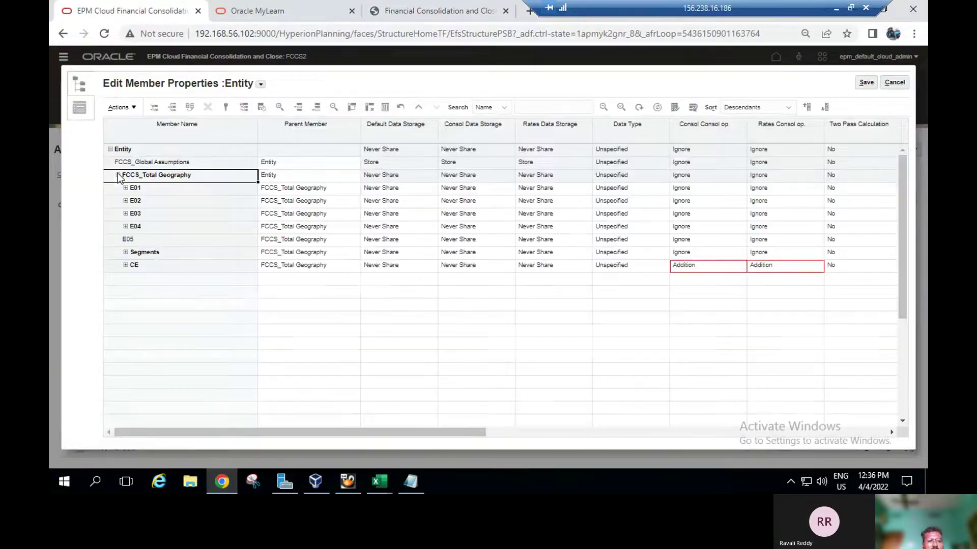
click(125, 264)
click(125, 265)
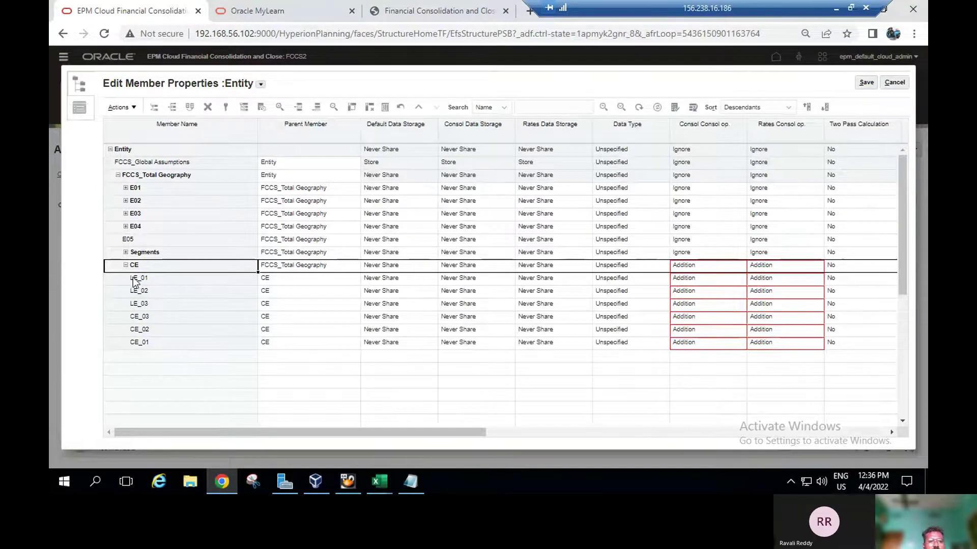
- Consult the guide's next pages on intercompany settings and set the Intercompany Entity property of LE_01 to ICP_Entity_Yes
click(396, 8)
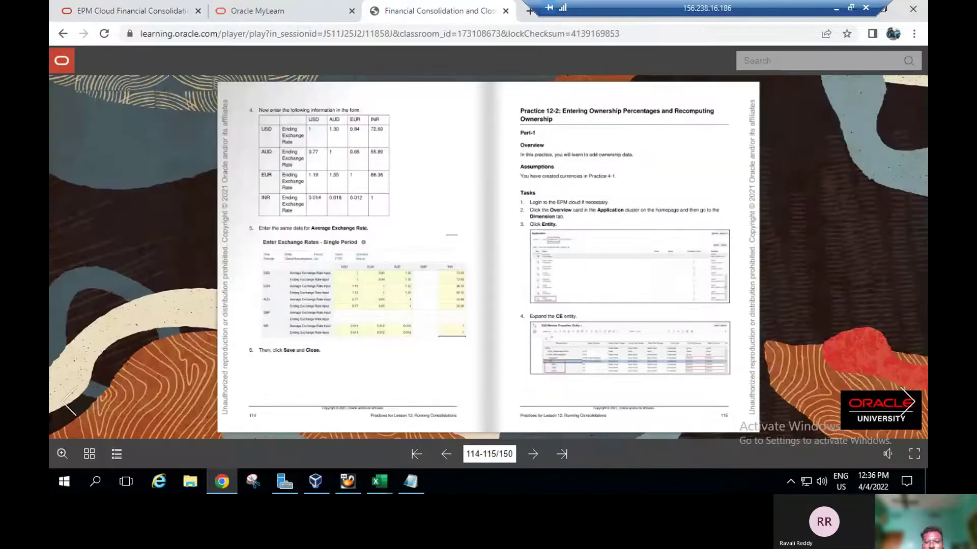
click(908, 389)
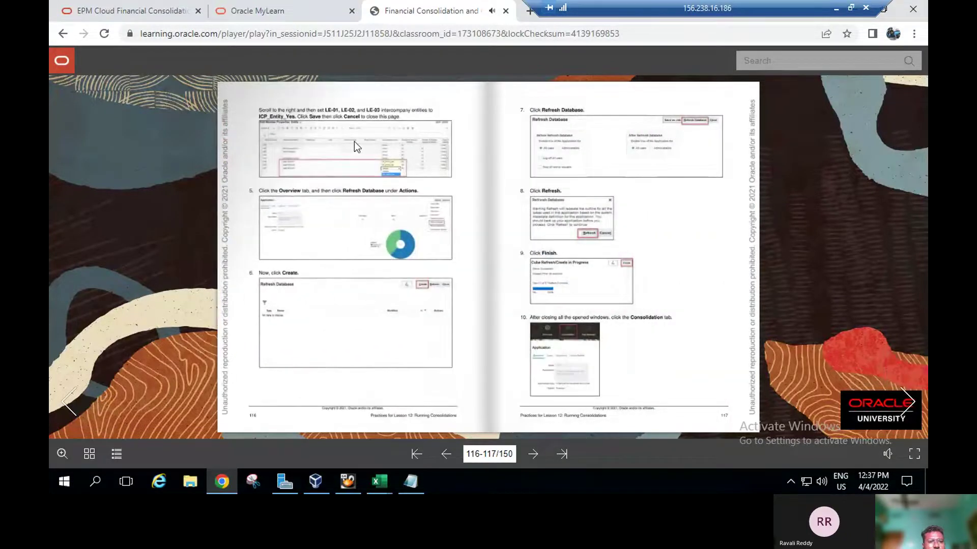
double_click(354, 141)
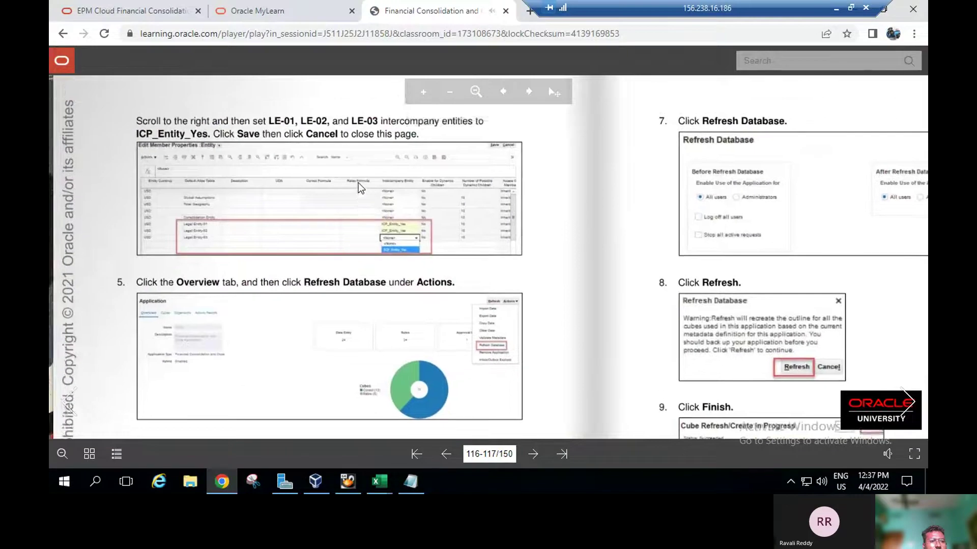
scroll(358, 182, down, 1)
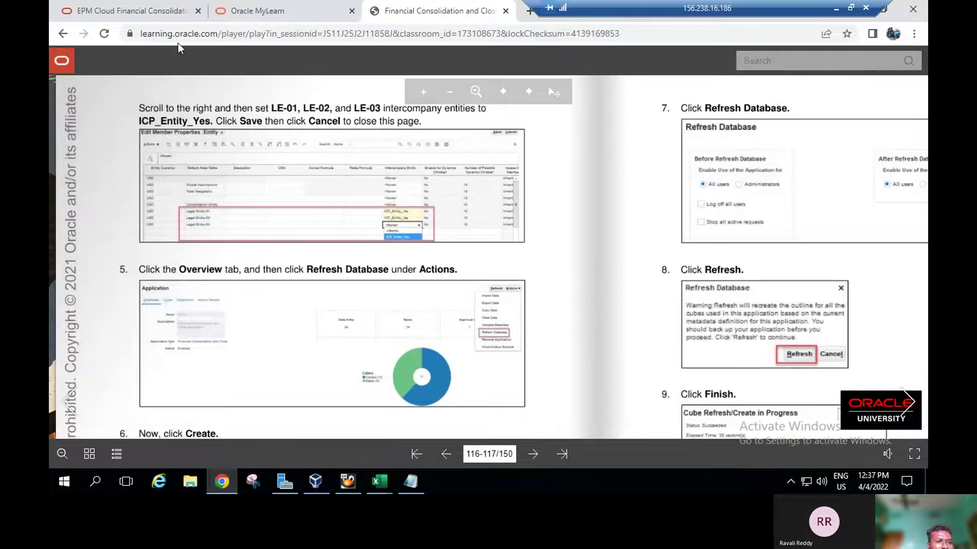
click(150, 7)
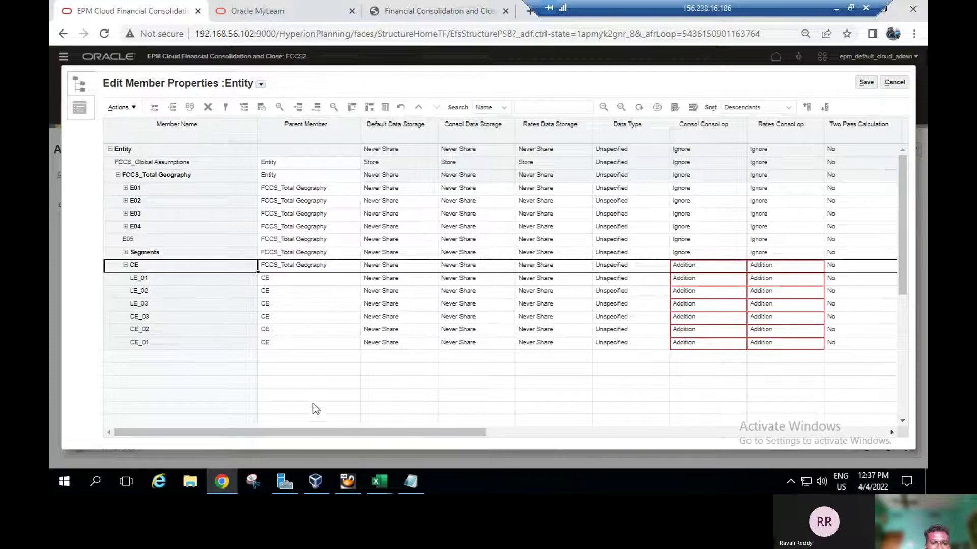
drag(295, 435, 655, 423)
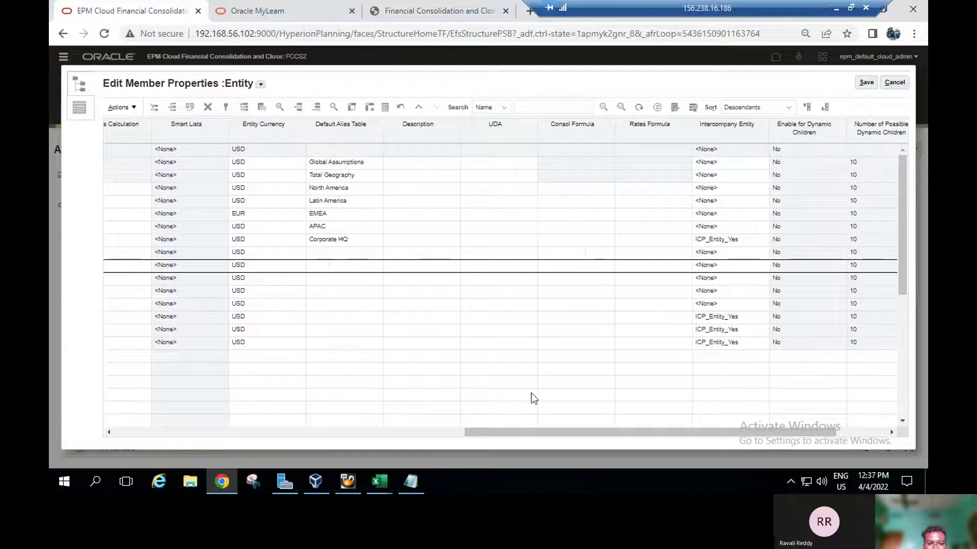
click(730, 276)
click(756, 281)
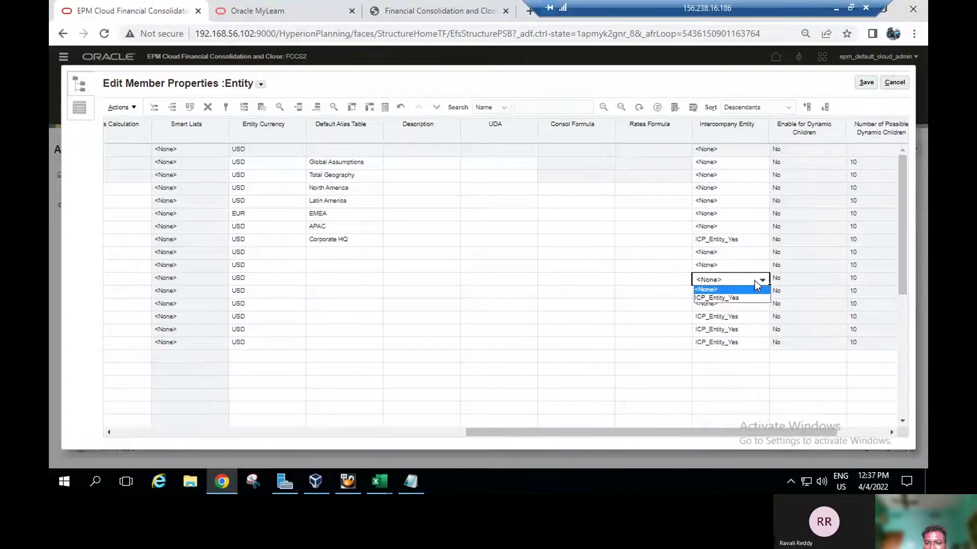
click(742, 298)
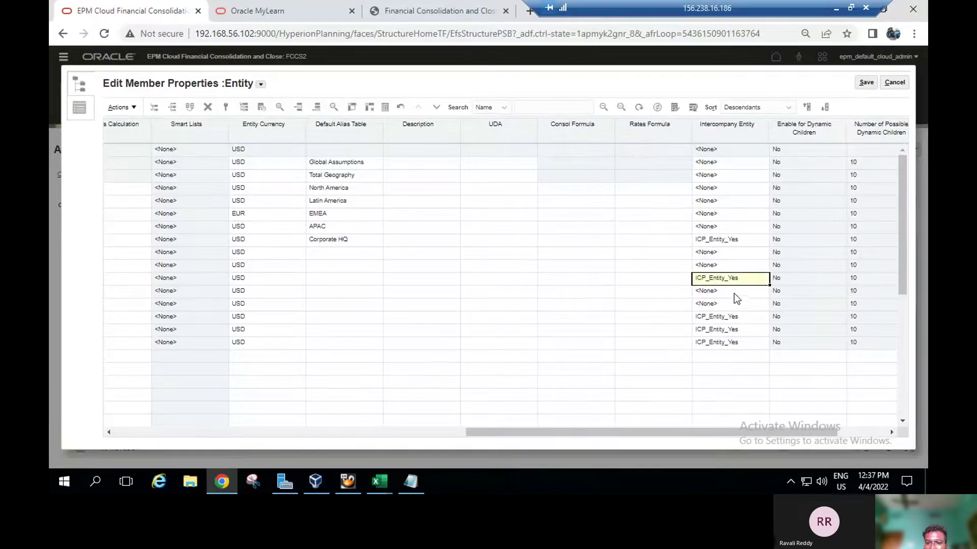
- Set the Intercompany Entity property of LE_02 and LE_03 to ICP_Entity_Yes
click(735, 293)
click(763, 294)
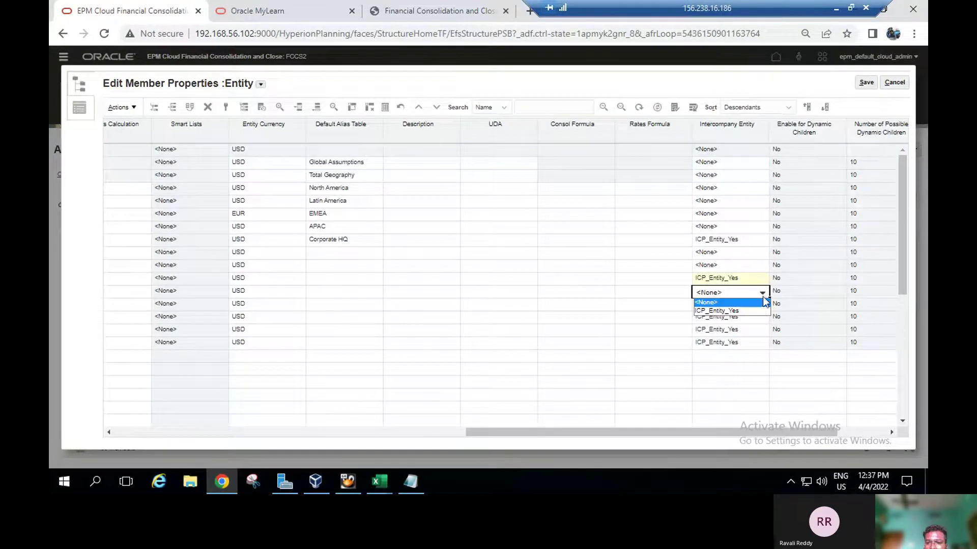
key(Escape)
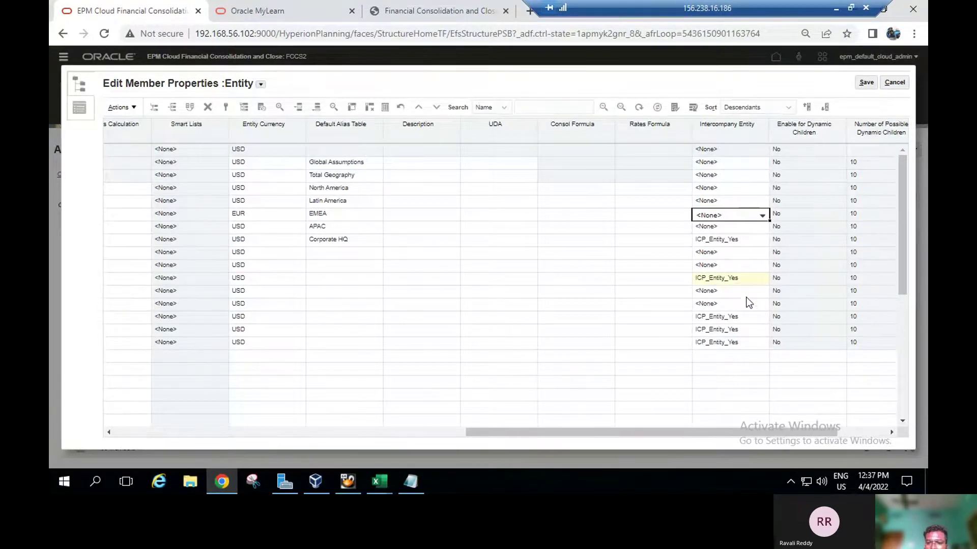
click(719, 291)
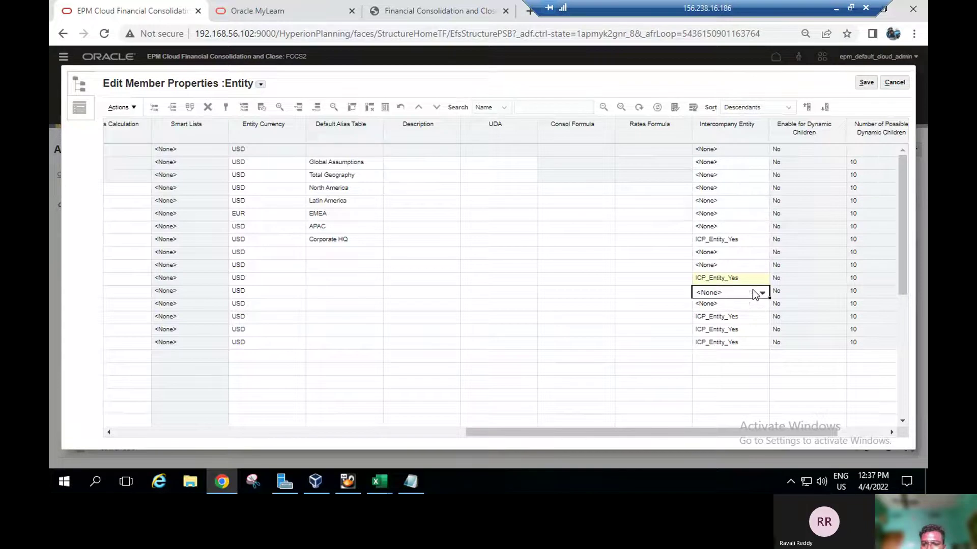
click(762, 292)
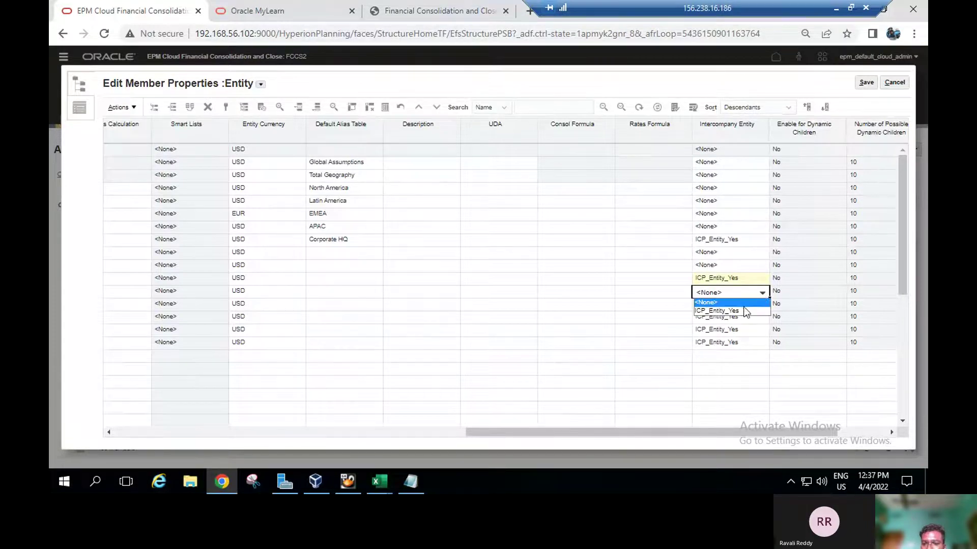
click(735, 310)
click(725, 302)
click(762, 305)
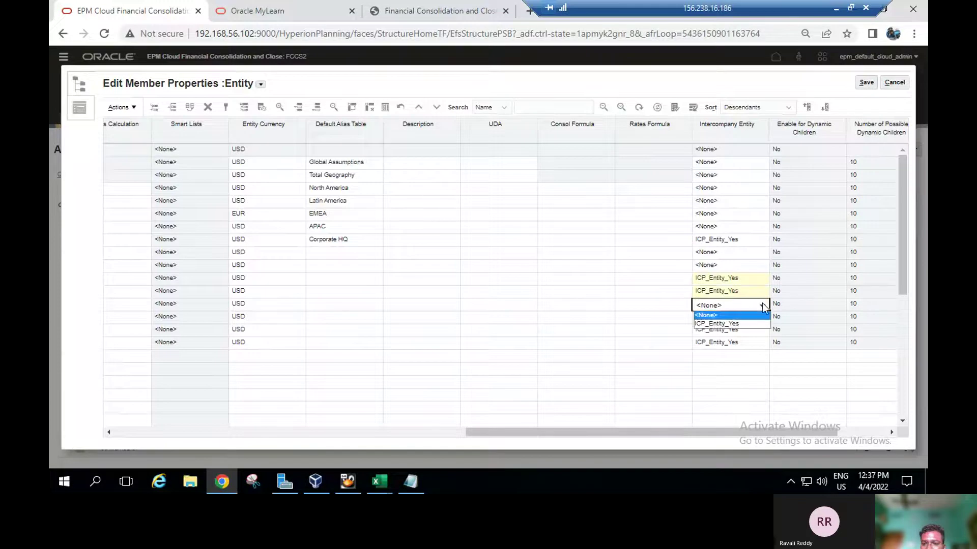
click(745, 324)
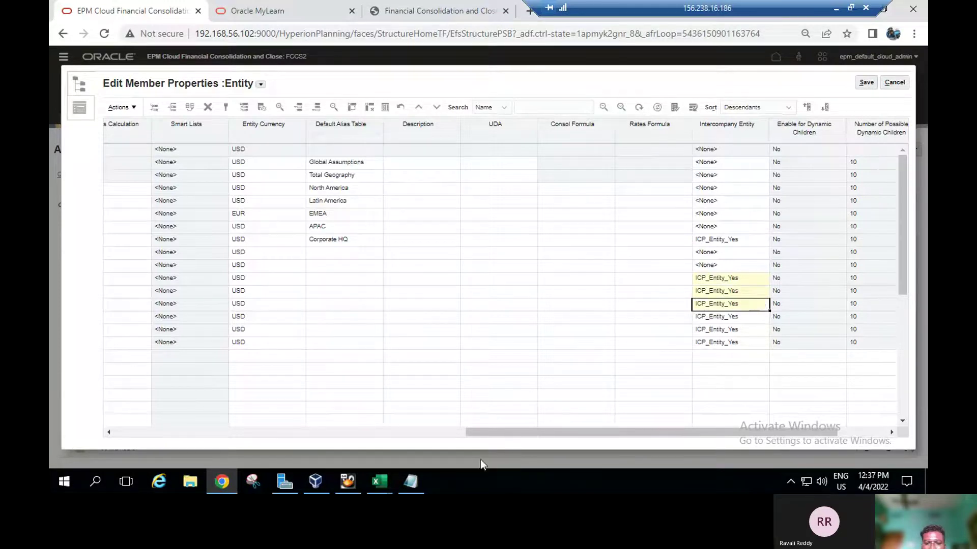
drag(502, 434, 469, 413)
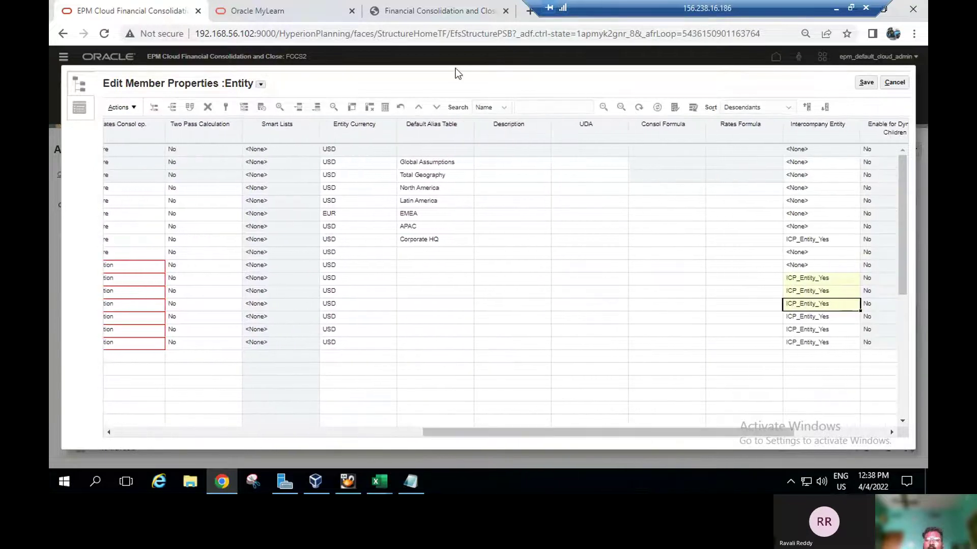
- Check the guide's save instruction and save the Entity member properties, agreeing to continue with the flagged fields
click(449, 10)
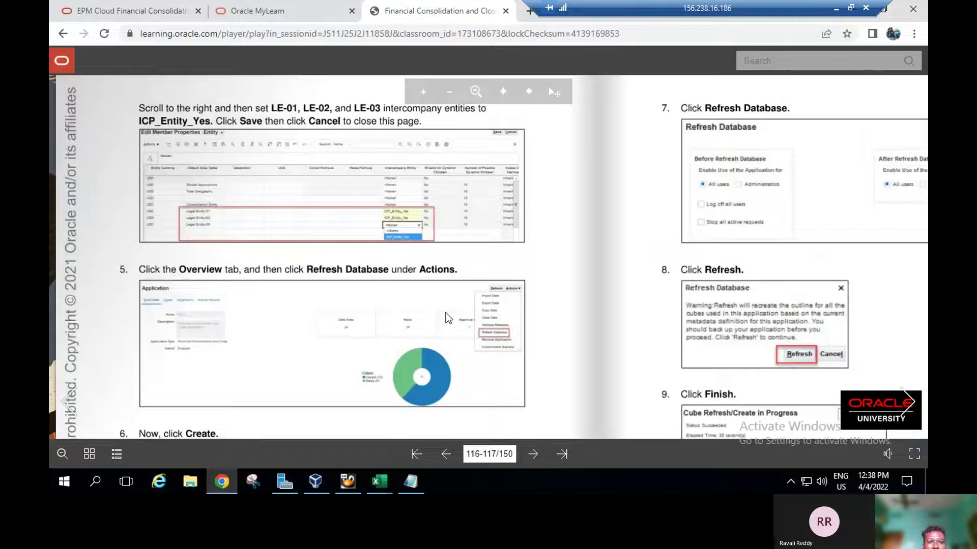
click(159, 7)
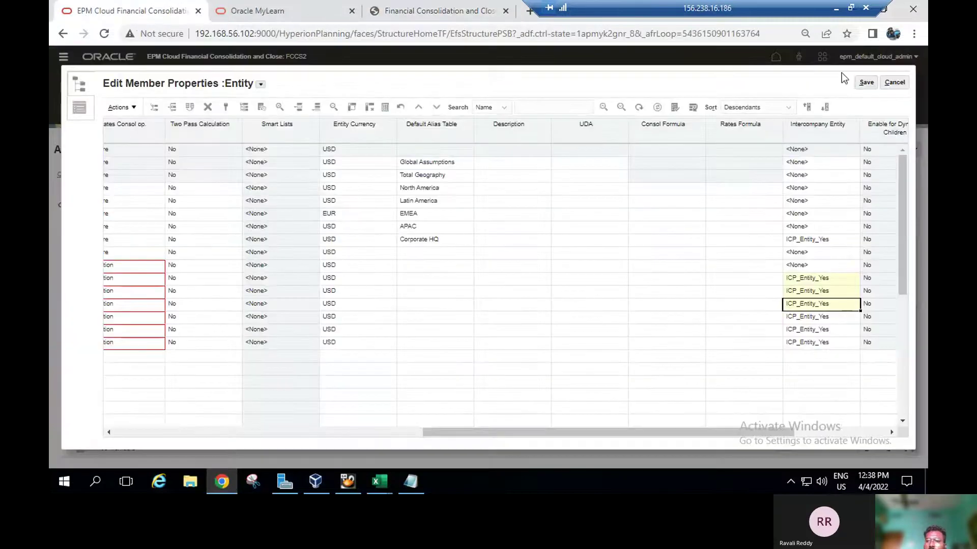
click(866, 83)
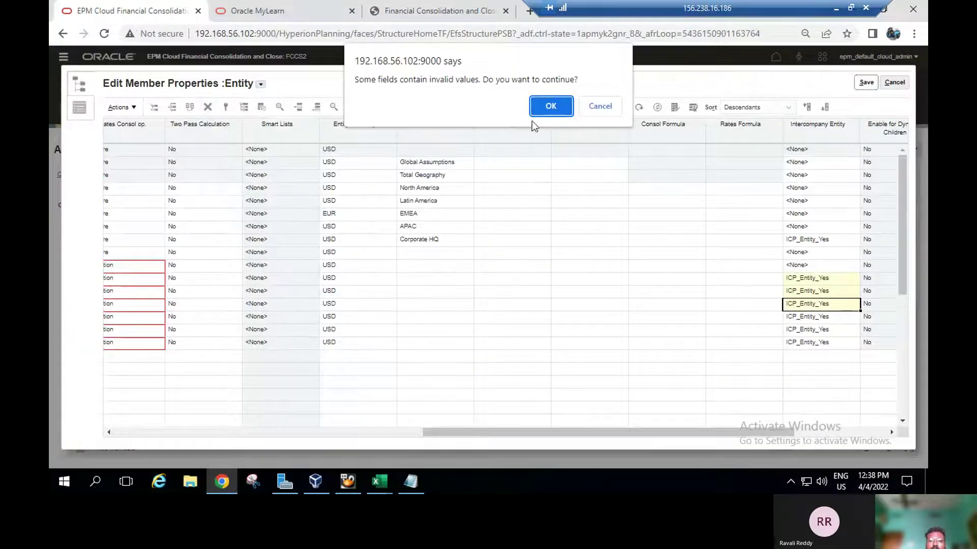
click(539, 104)
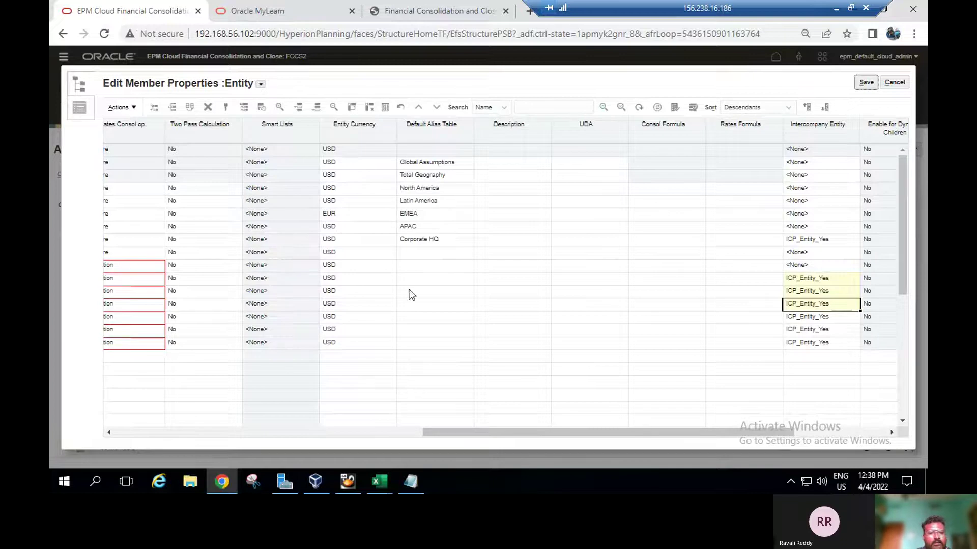
- Read the guide's steps for creating and running a database refresh from the application's Overview page
click(421, 6)
scroll(206, 171, down, 1)
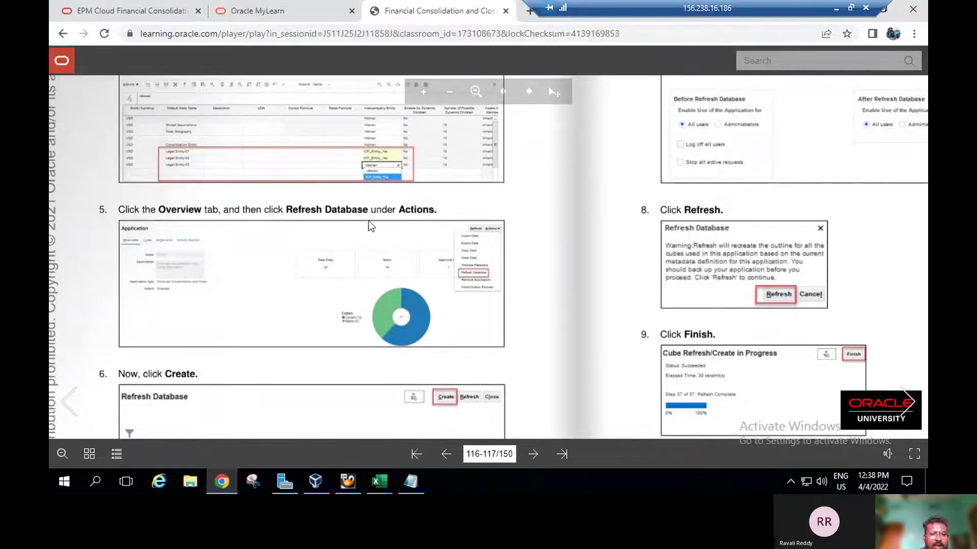
scroll(406, 172, down, 2)
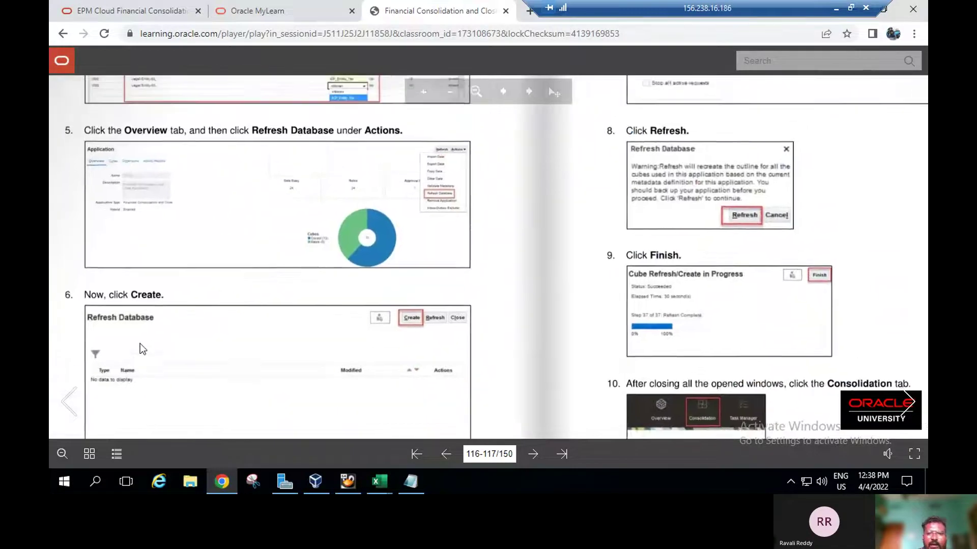
- Read the guide's steps 7 to 10 on running the database refresh, finishing it and opening Consolidation
scroll(139, 343, up, 3)
scroll(332, 338, right, 3)
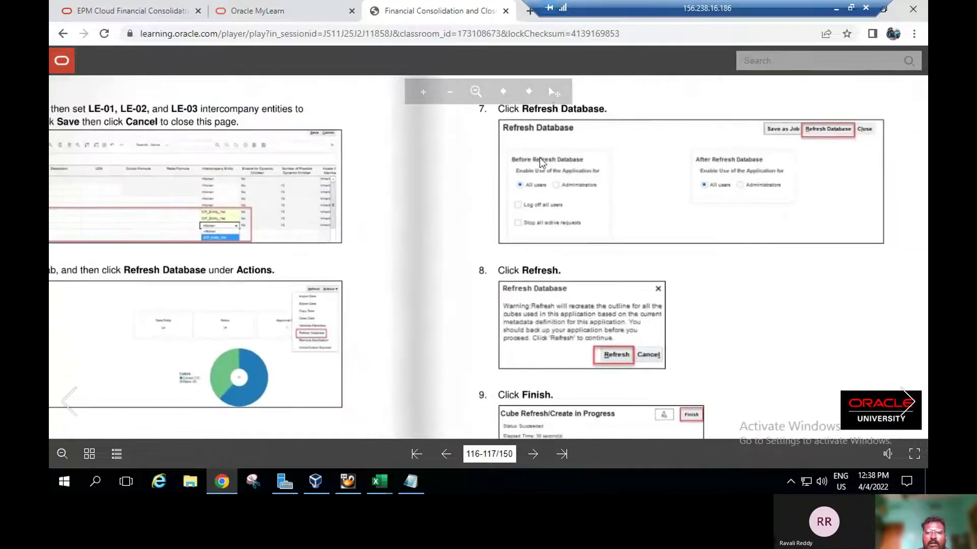
scroll(499, 255, up, 1)
scroll(508, 225, down, 2)
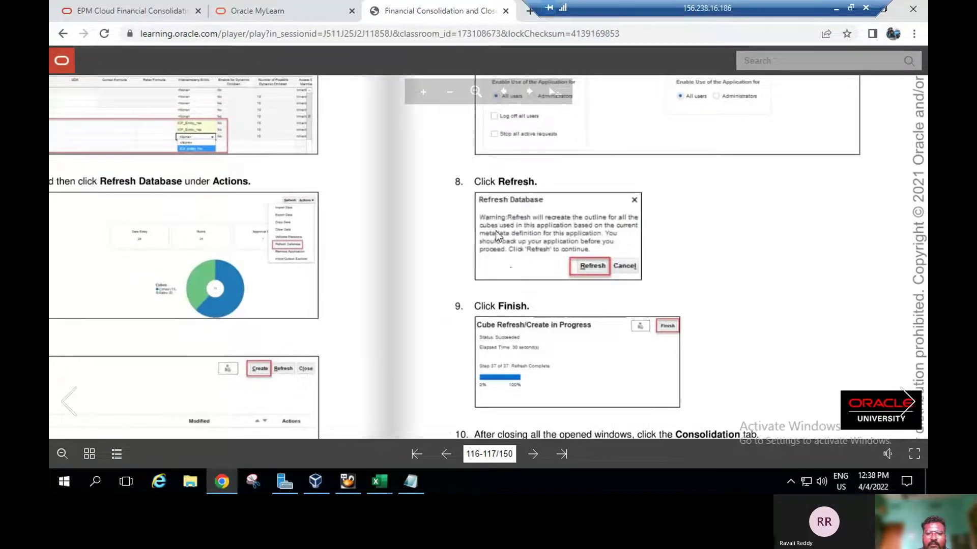
scroll(495, 230, down, 3)
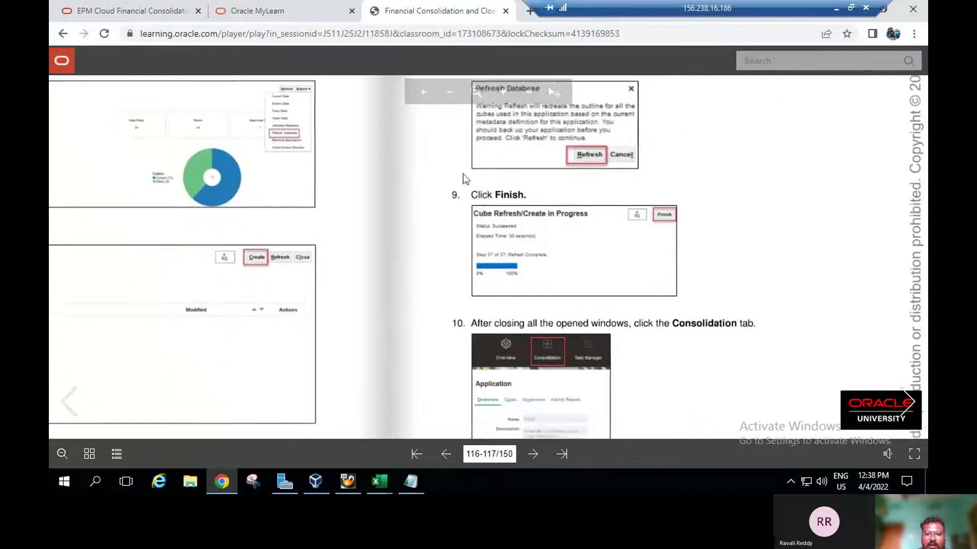
scroll(463, 174, down, 3)
drag(460, 169, 575, 212)
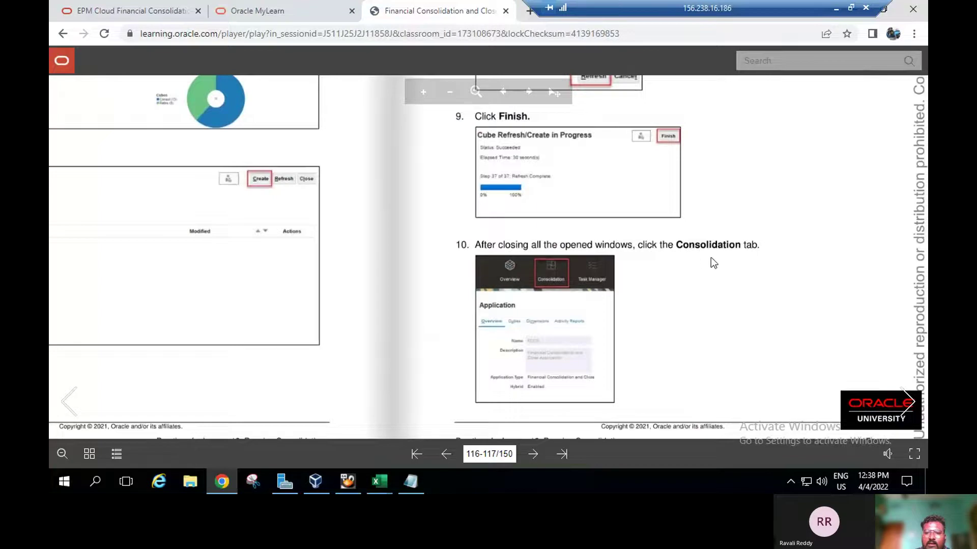
- Return to the EPM Cloud application and try to close the Entity member properties editor
click(144, 9)
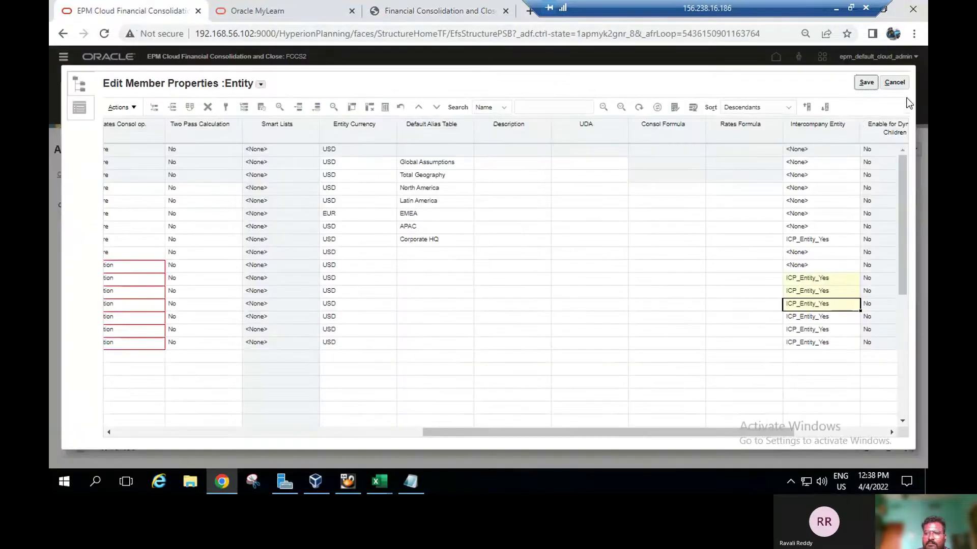
click(892, 81)
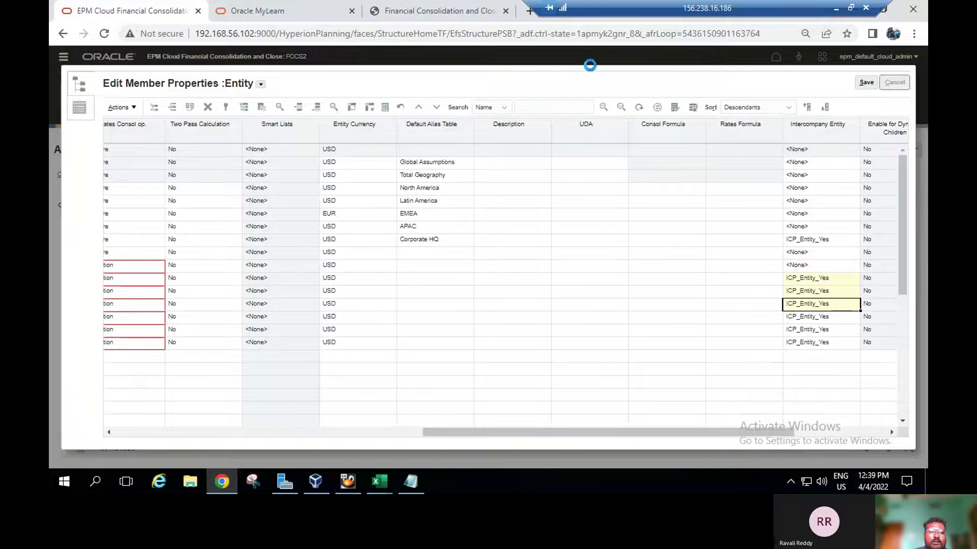
click(451, 3)
click(154, 6)
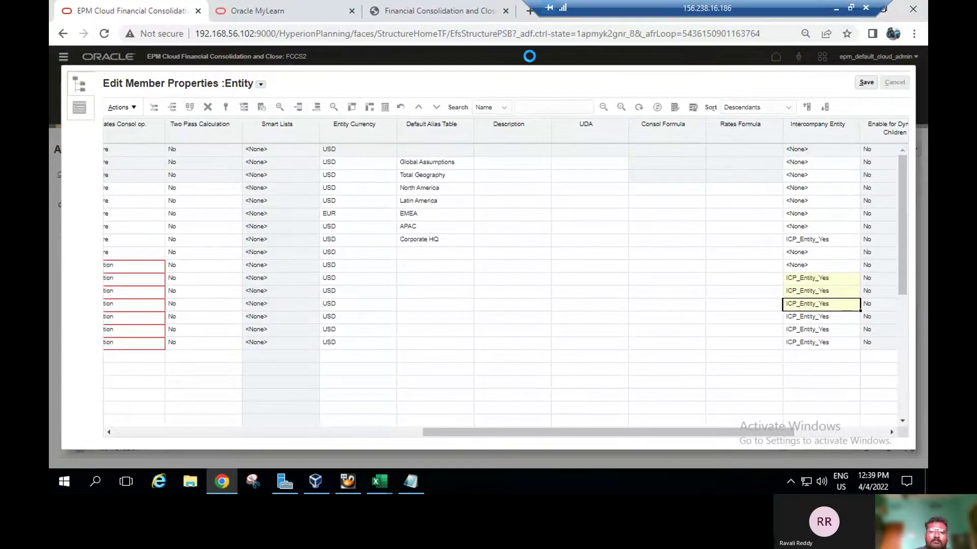
click(399, 12)
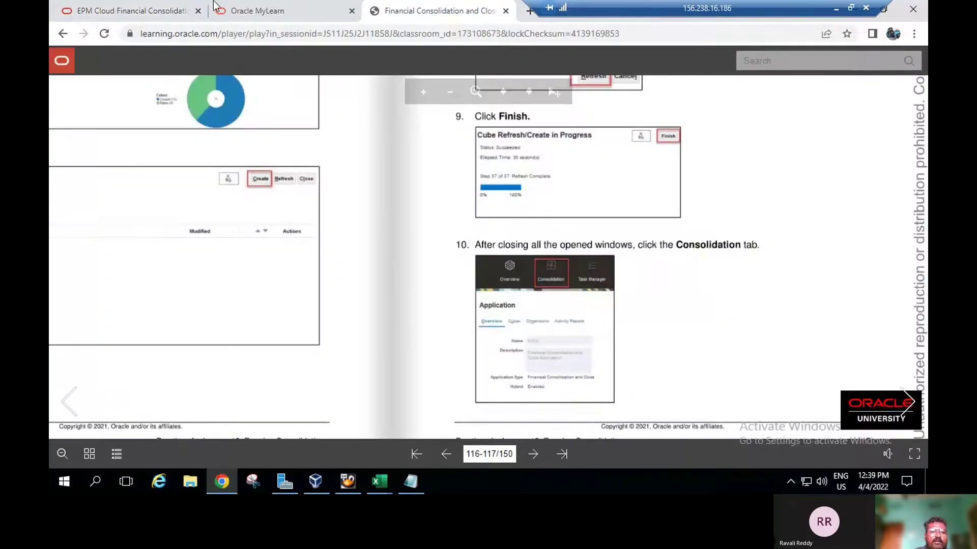
click(94, 7)
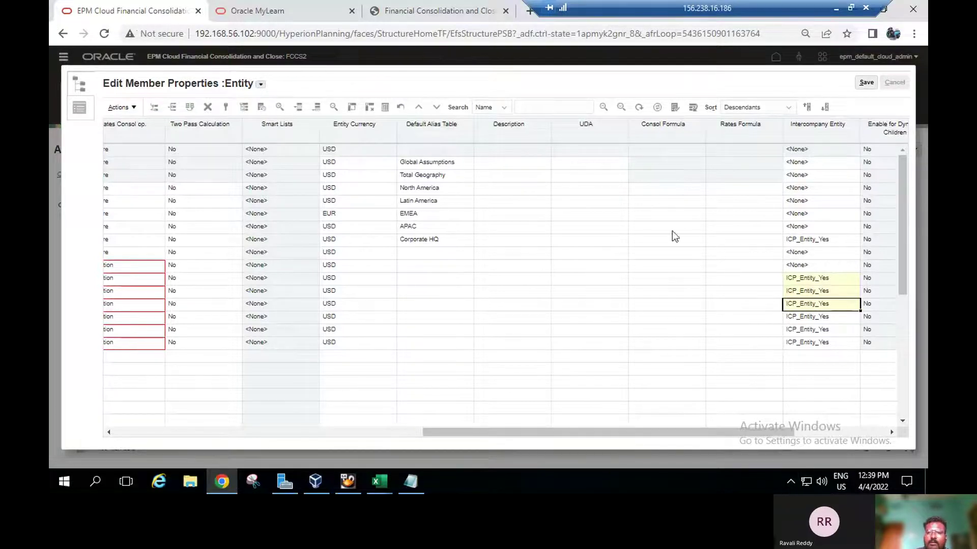
click(314, 8)
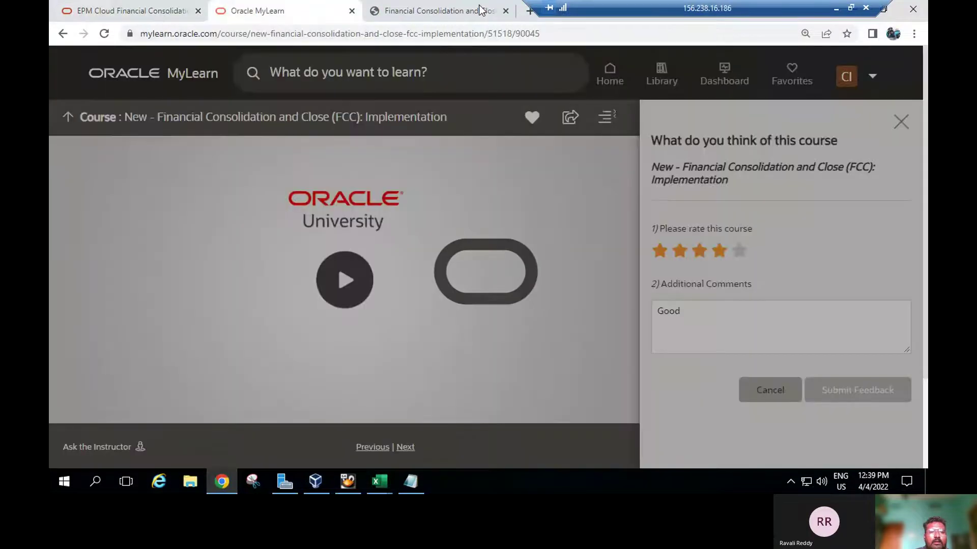
key(ctrl+Tab)
click(100, 6)
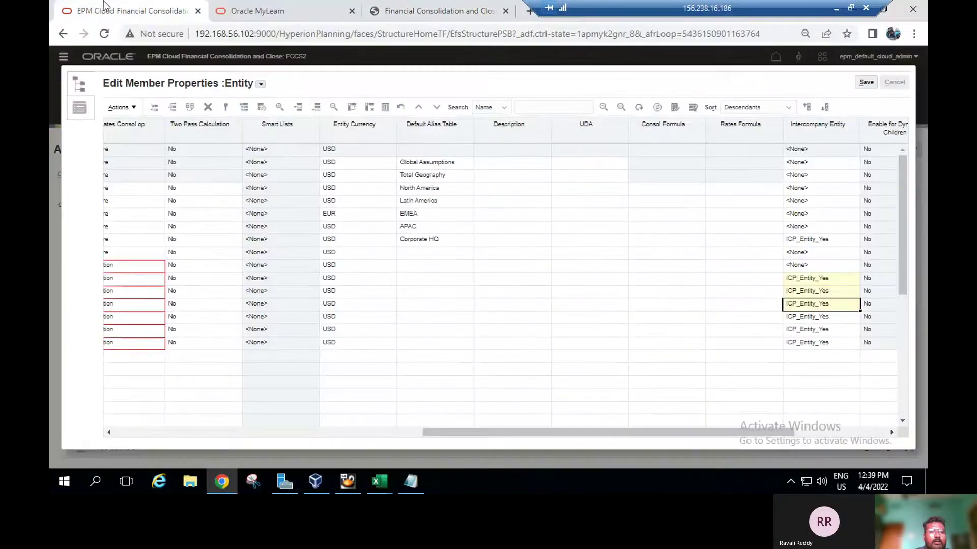
click(222, 7)
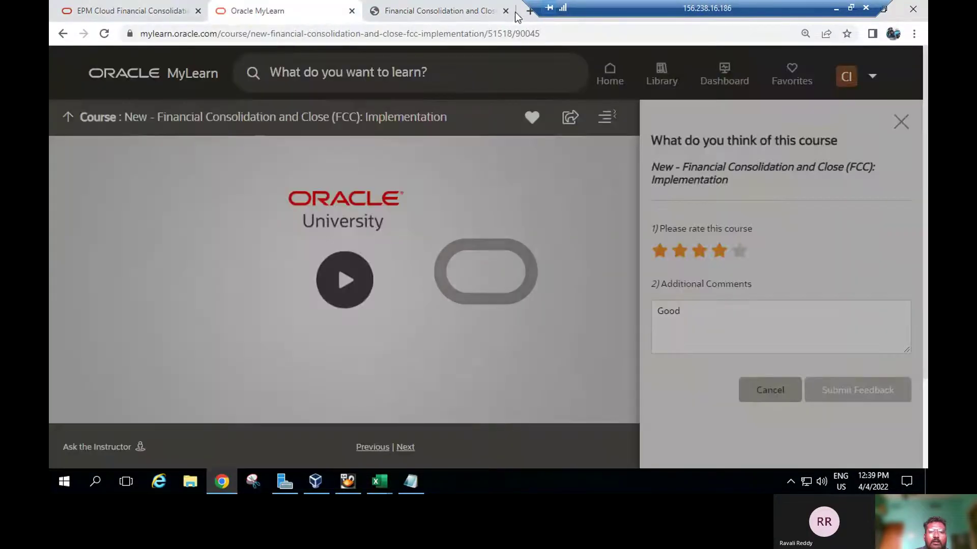
click(143, 6)
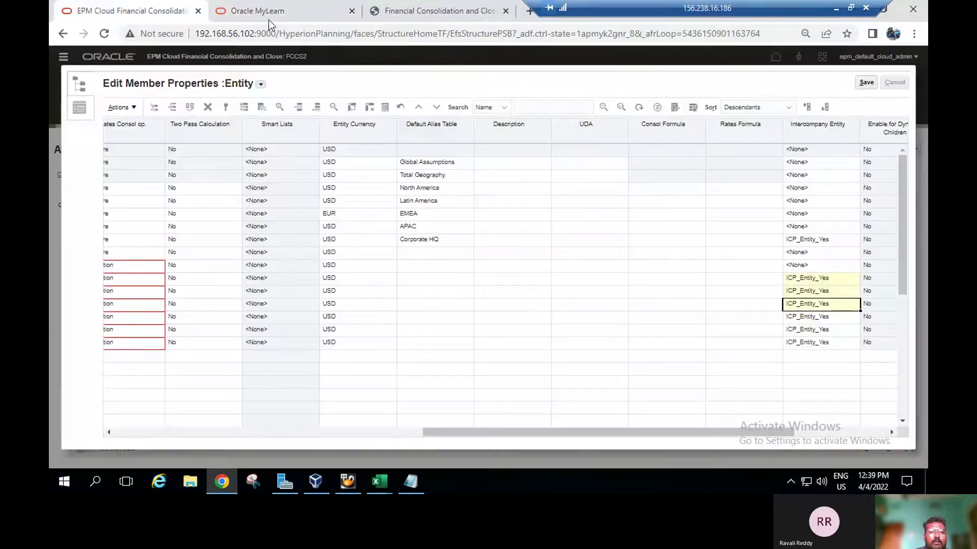
- Sign in to Oracle Cloud in a new browser tab with the saved administrator username and password, and dismiss the password check
click(529, 10)
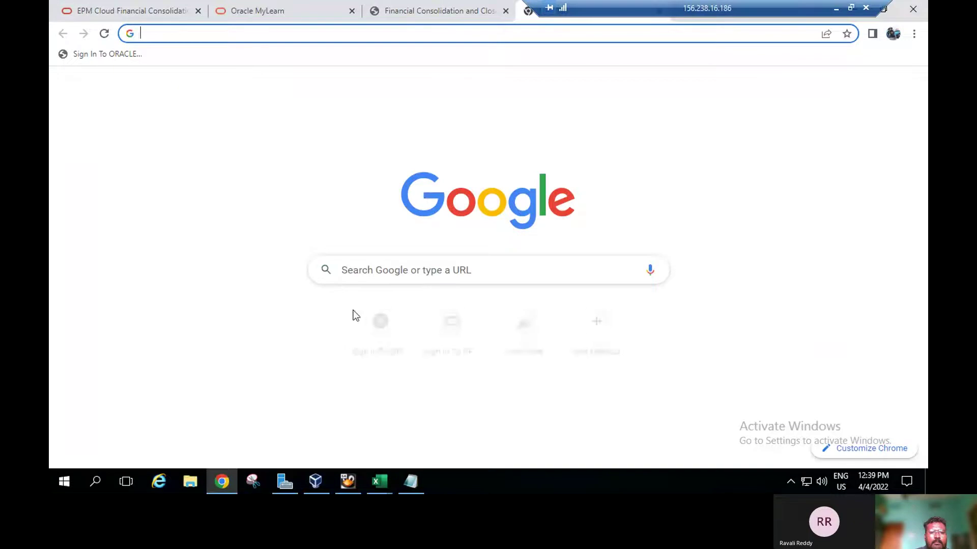
click(380, 320)
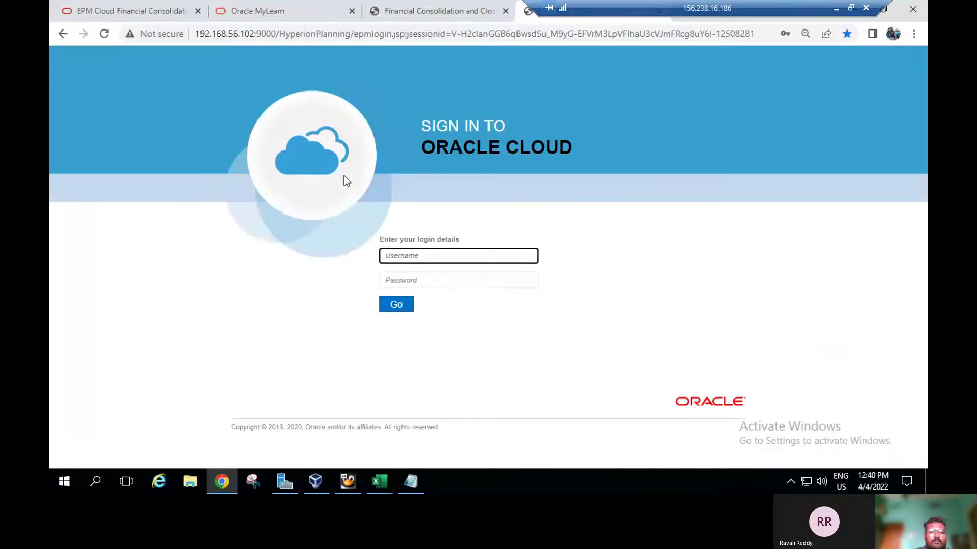
click(397, 254)
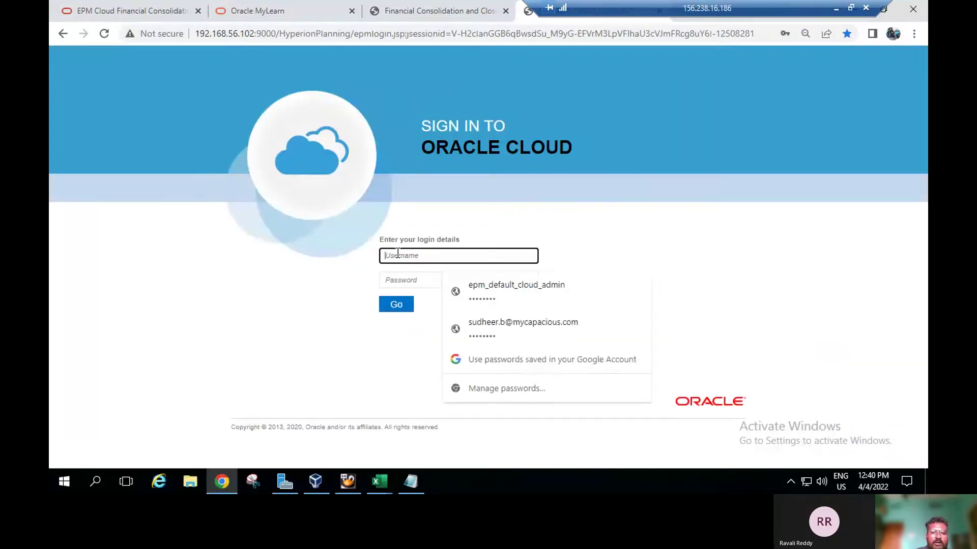
click(466, 288)
click(400, 304)
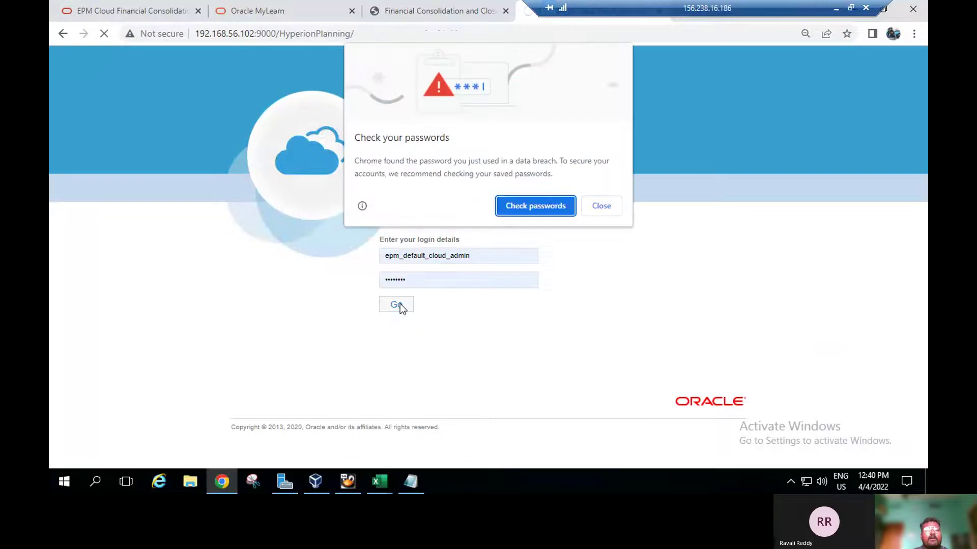
click(609, 205)
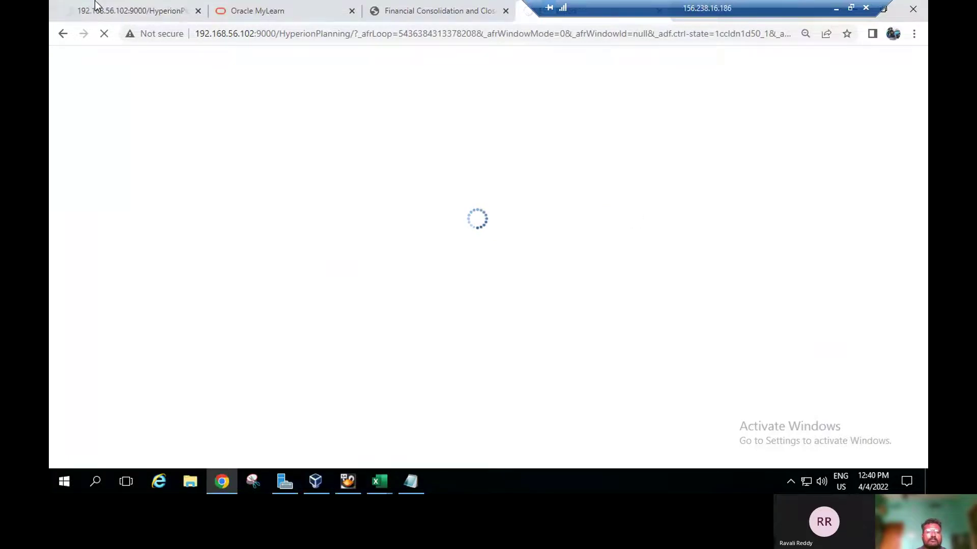
- Close the old application page with the 404 error and switch to the newly signed-in EPM Cloud session
click(384, 11)
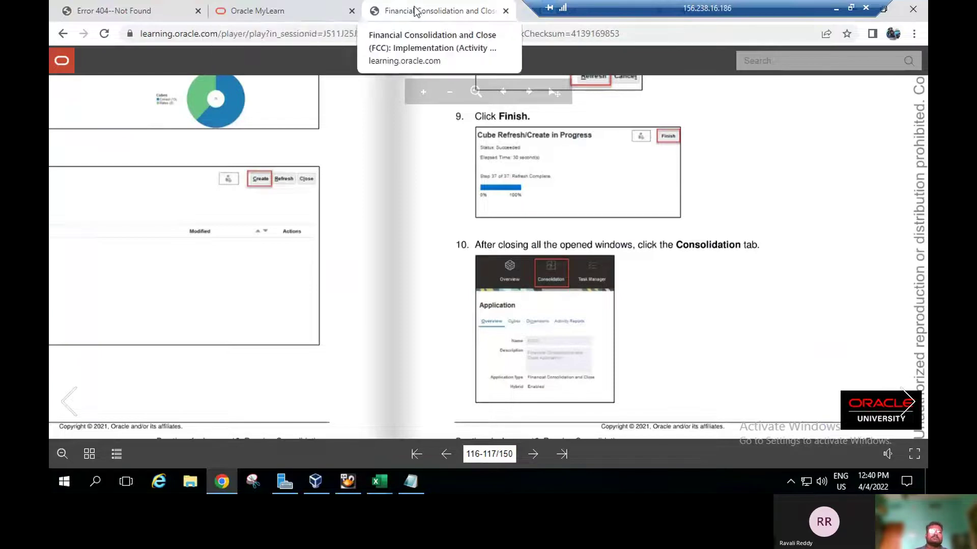
click(183, 6)
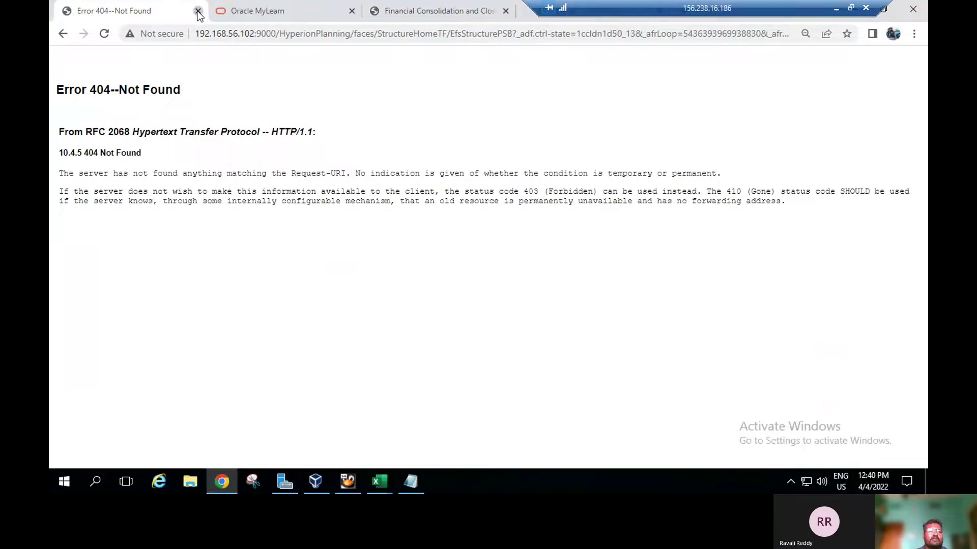
click(198, 11)
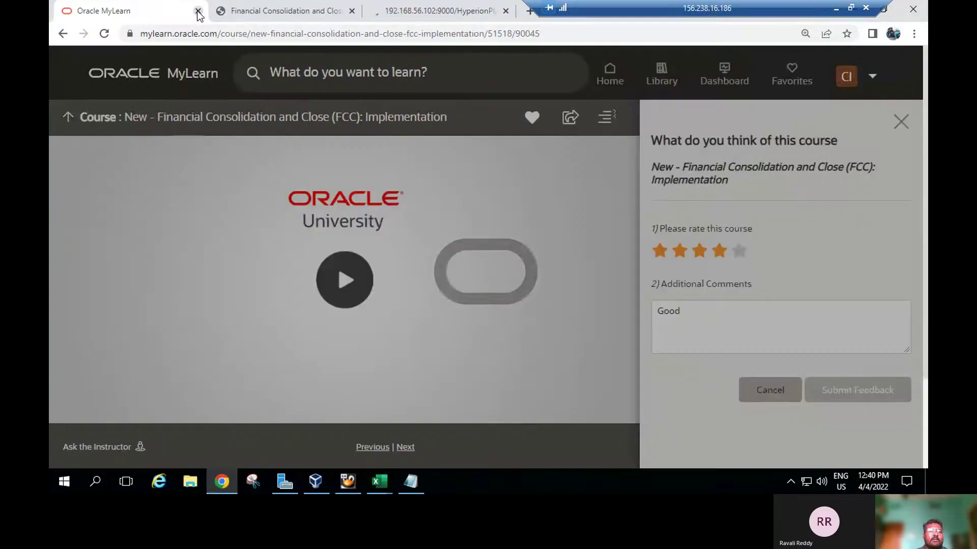
click(426, 5)
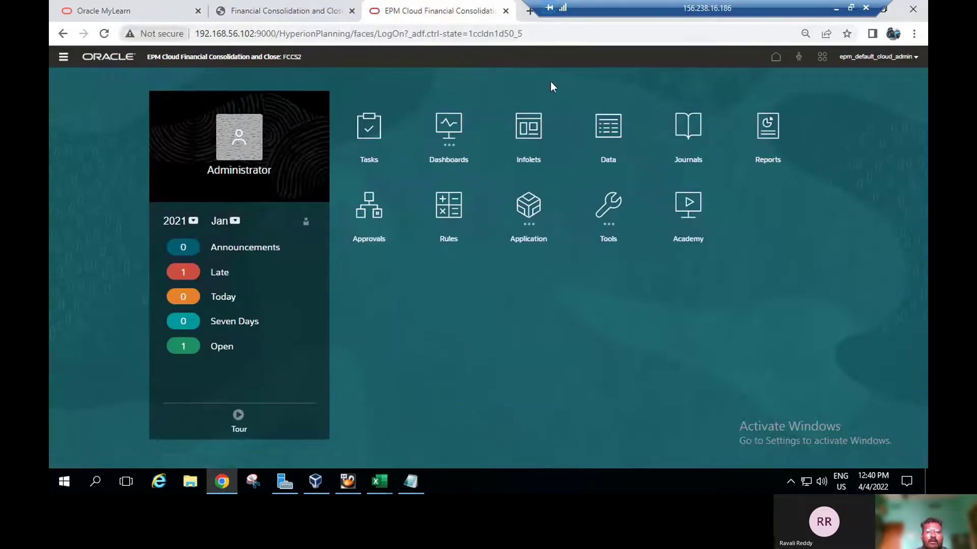
- Recheck the guide, then open the application's Overview and create a new database refresh
click(300, 7)
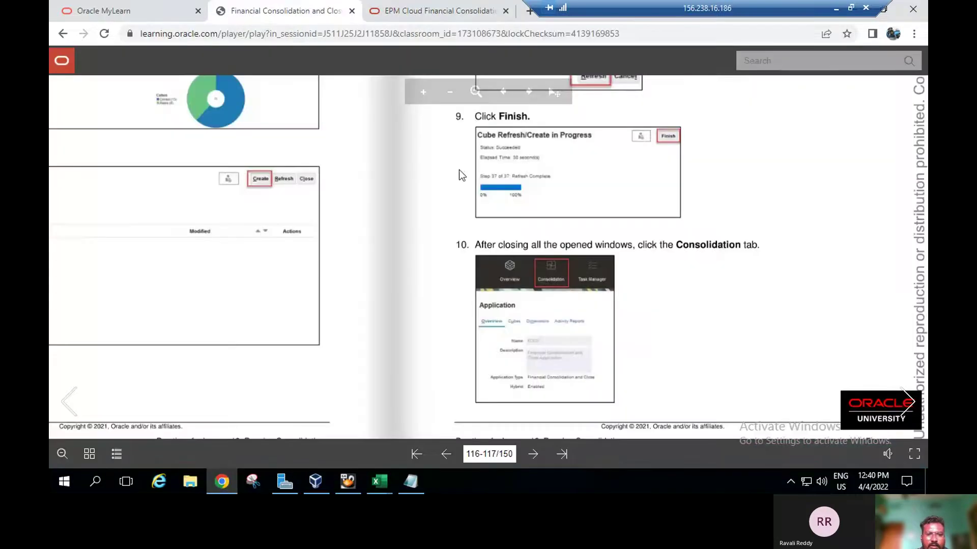
click(425, 9)
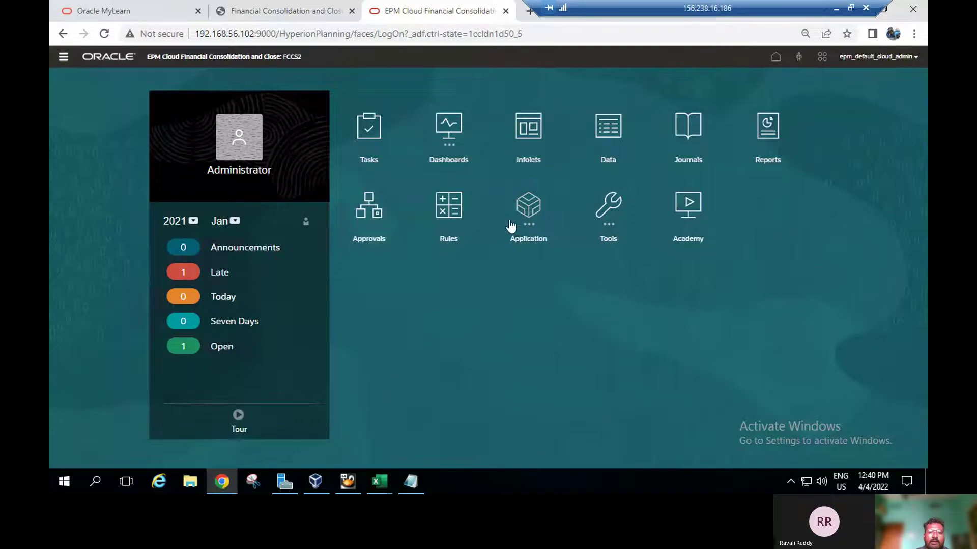
click(527, 217)
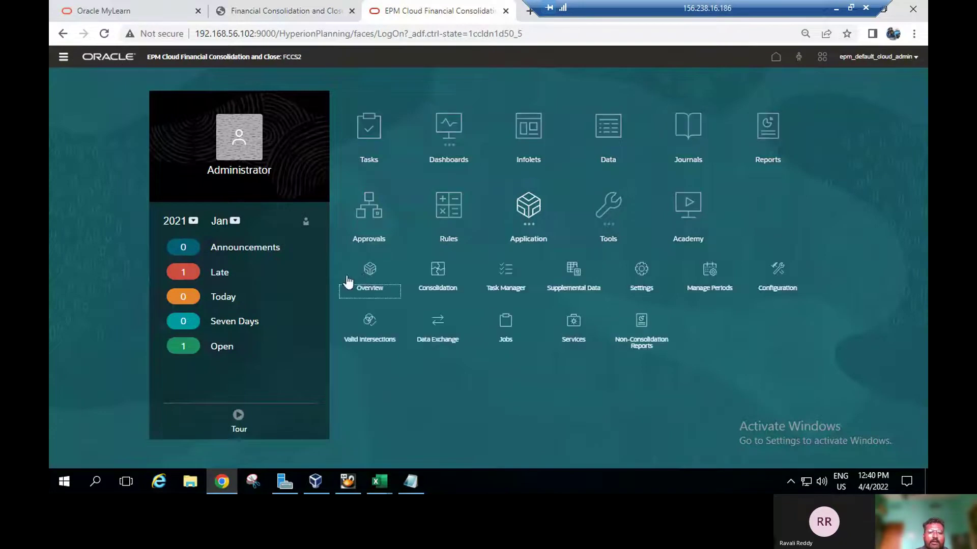
click(370, 275)
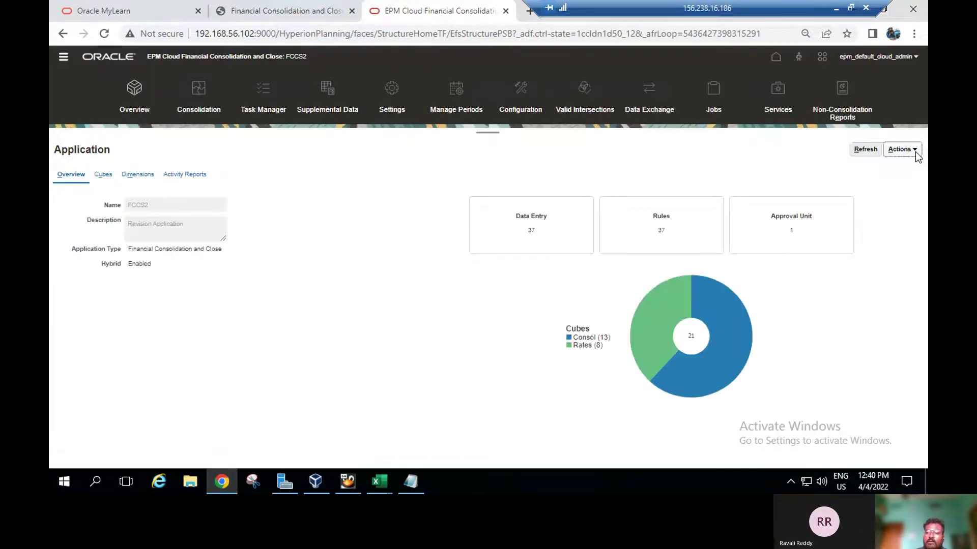
click(910, 152)
click(911, 154)
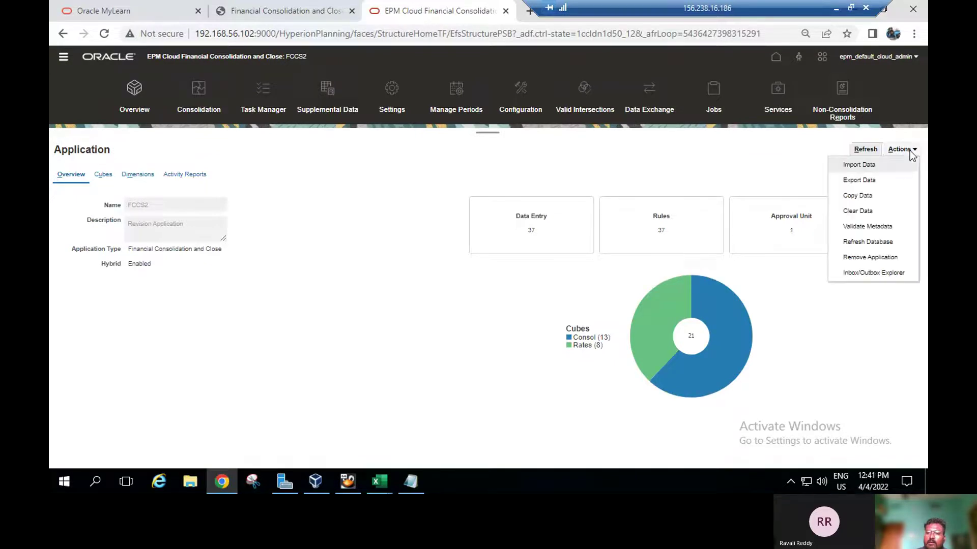
click(859, 244)
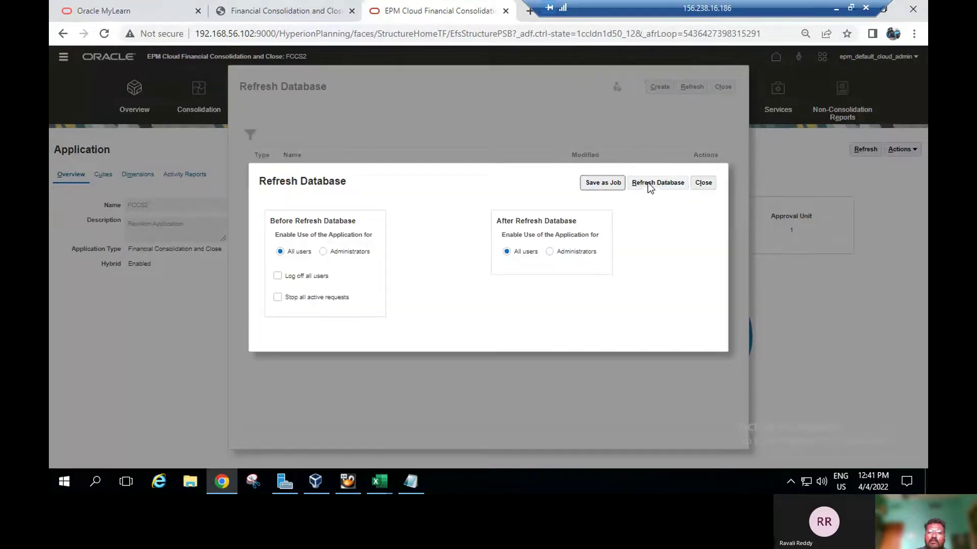
- Run the database refresh with use of the application enabled for all users before and after, and confirm the warning
click(648, 184)
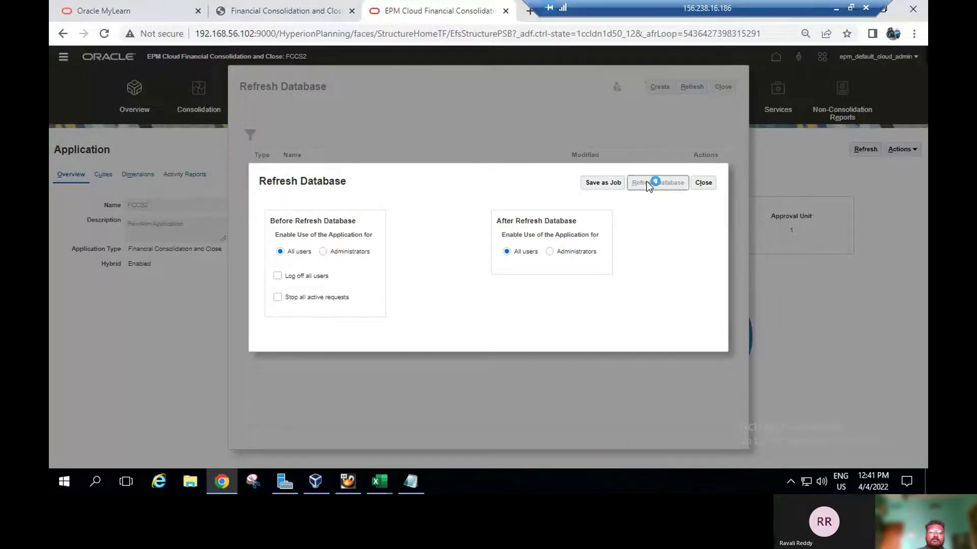
click(647, 184)
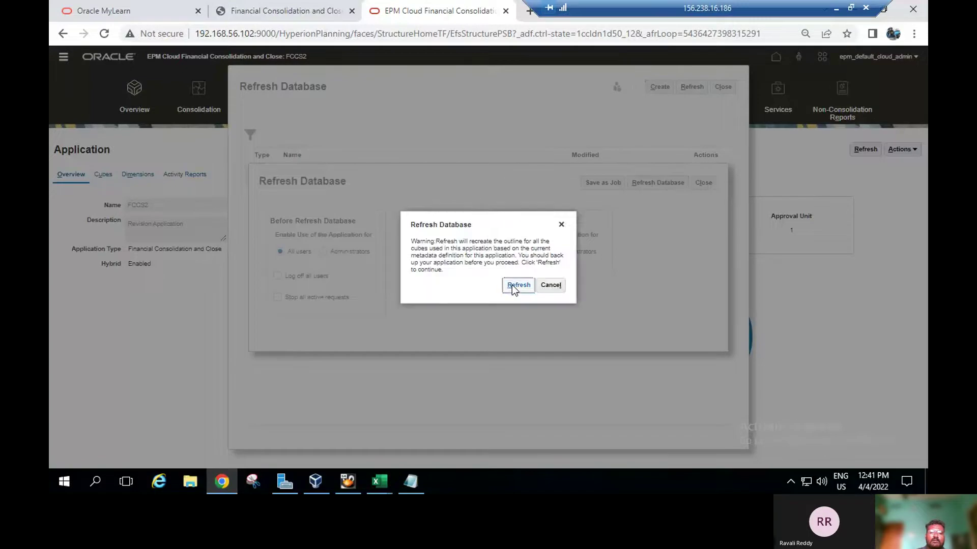
click(511, 284)
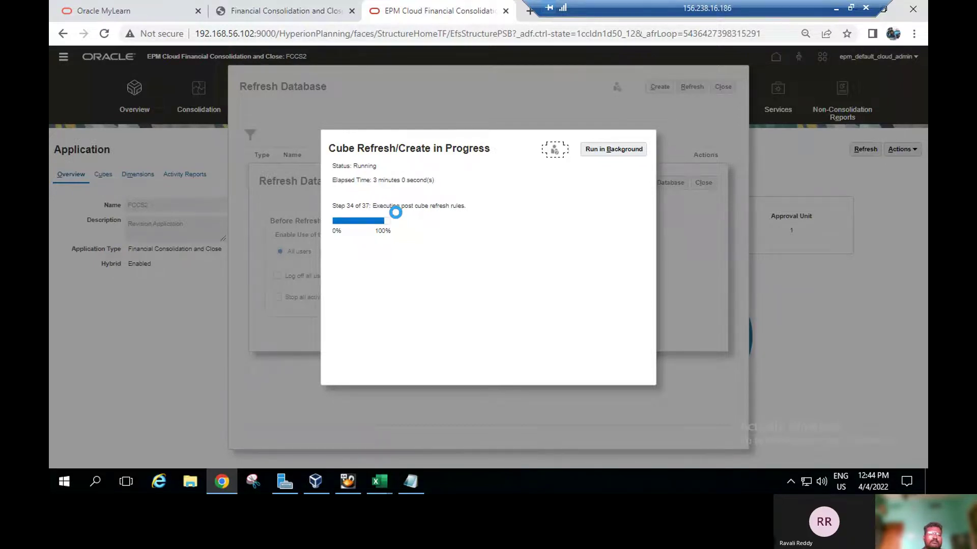
click(292, 9)
click(420, 7)
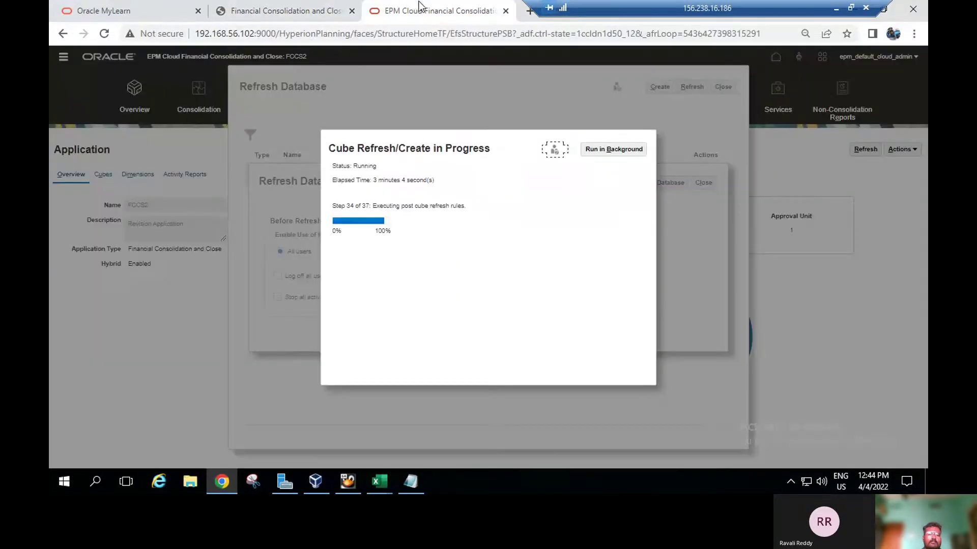
click(321, 5)
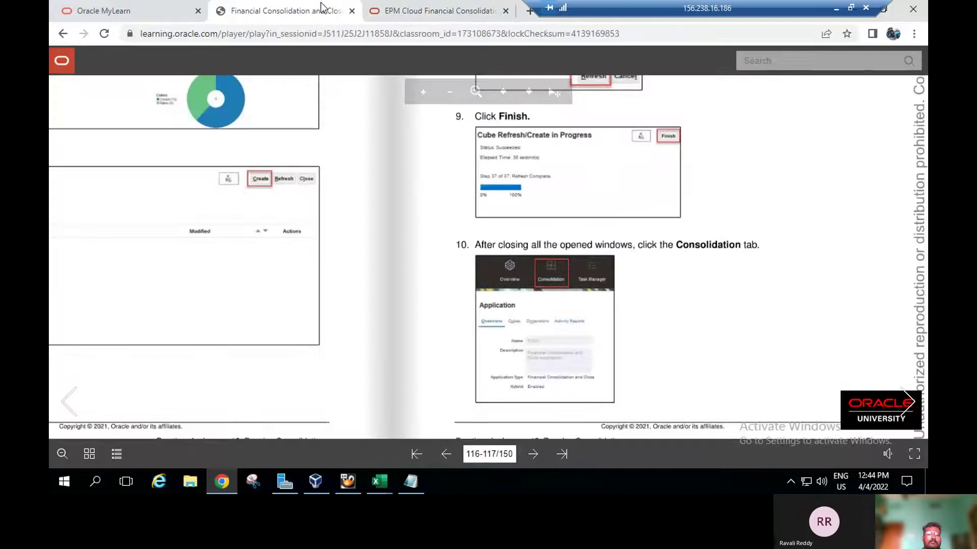
click(410, 272)
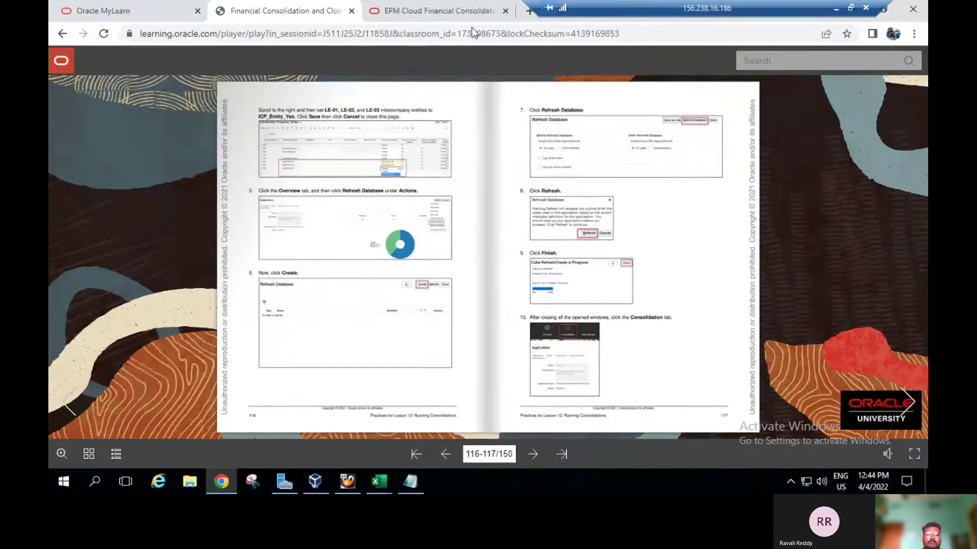
click(459, 11)
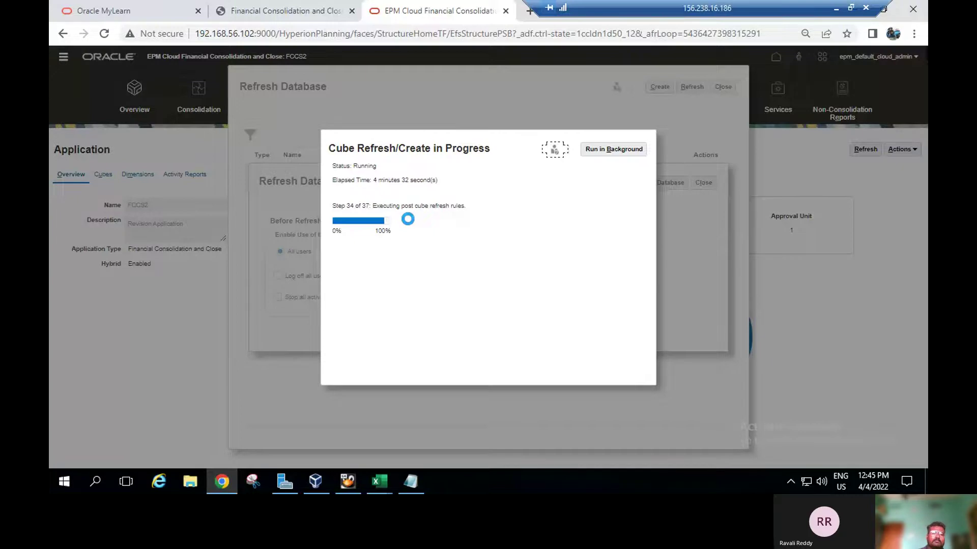
click(252, 1)
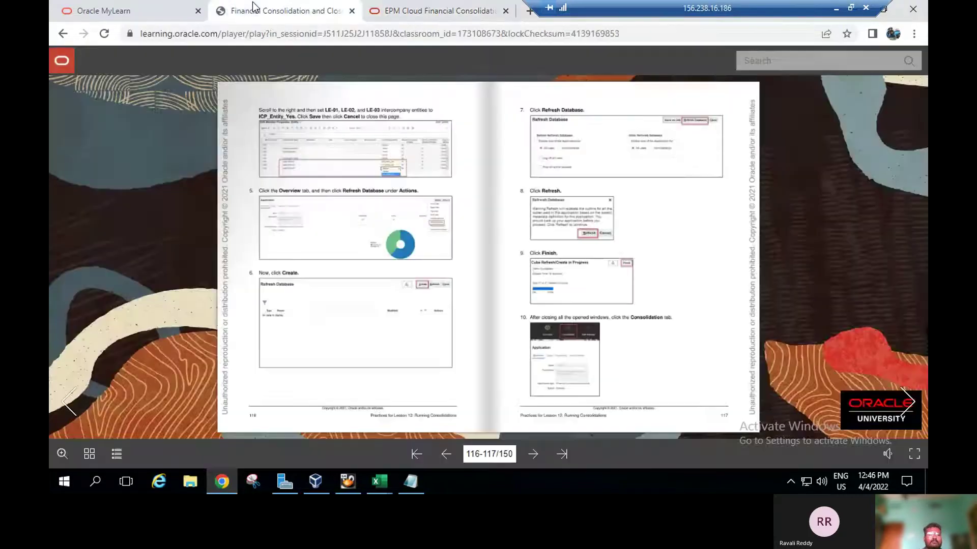
click(169, 6)
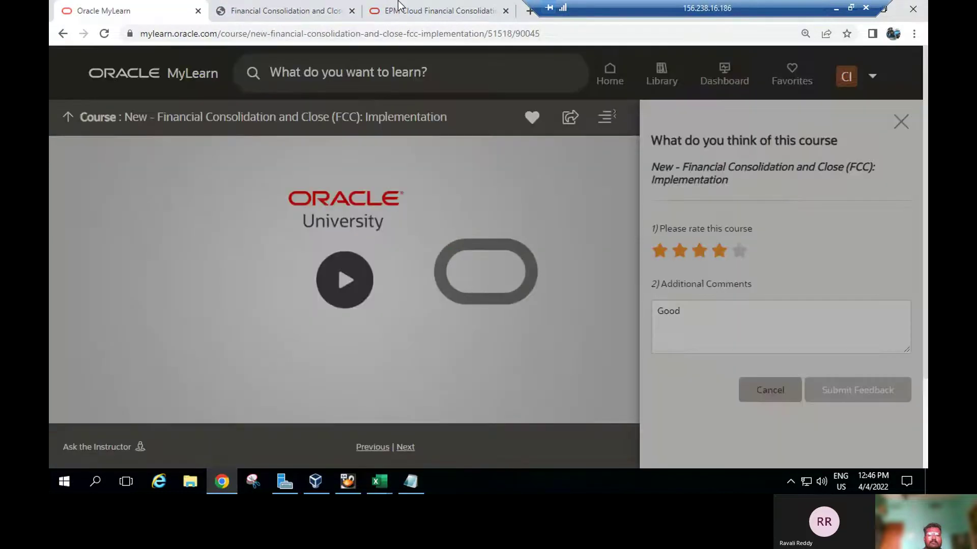
click(399, 5)
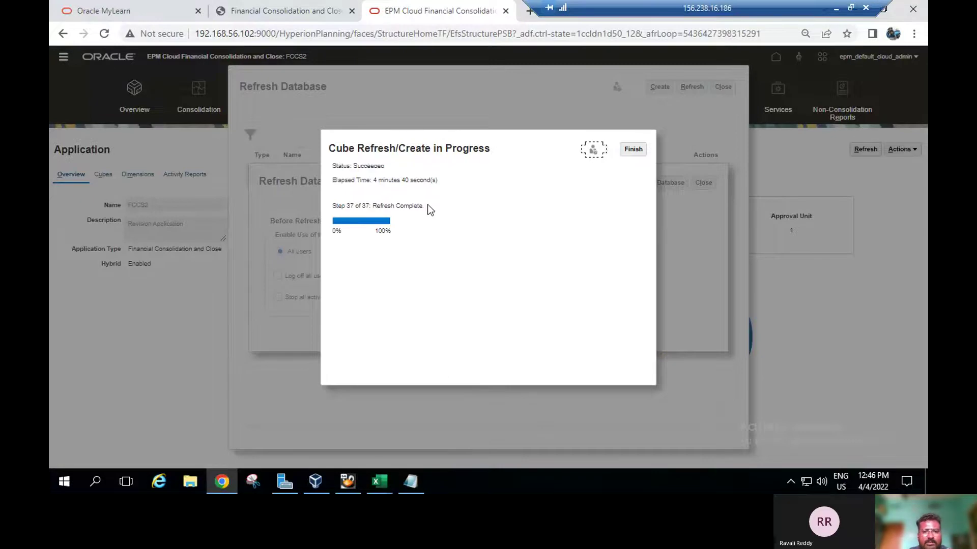
- Finish the completed cube refresh, close both Refresh Database dialogs, and return to the application's home page
click(631, 150)
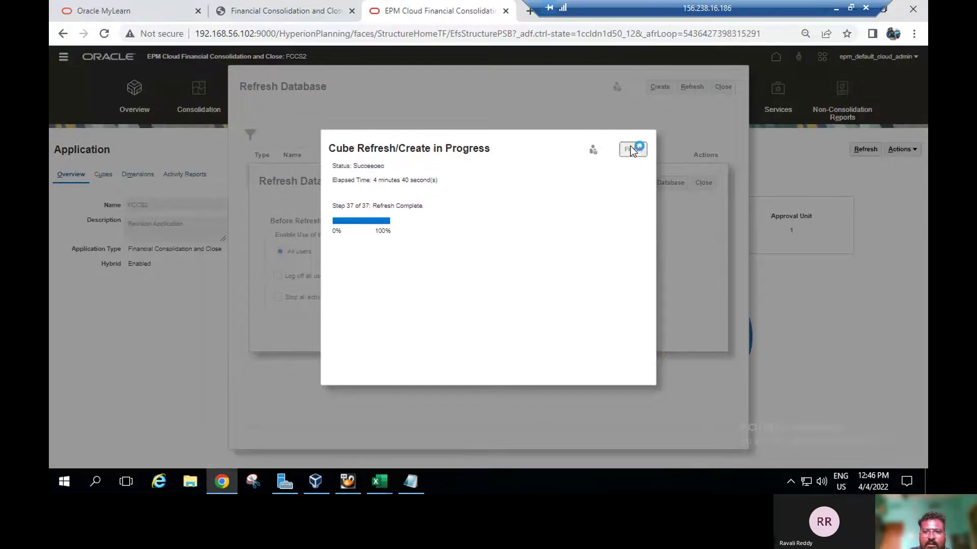
click(701, 183)
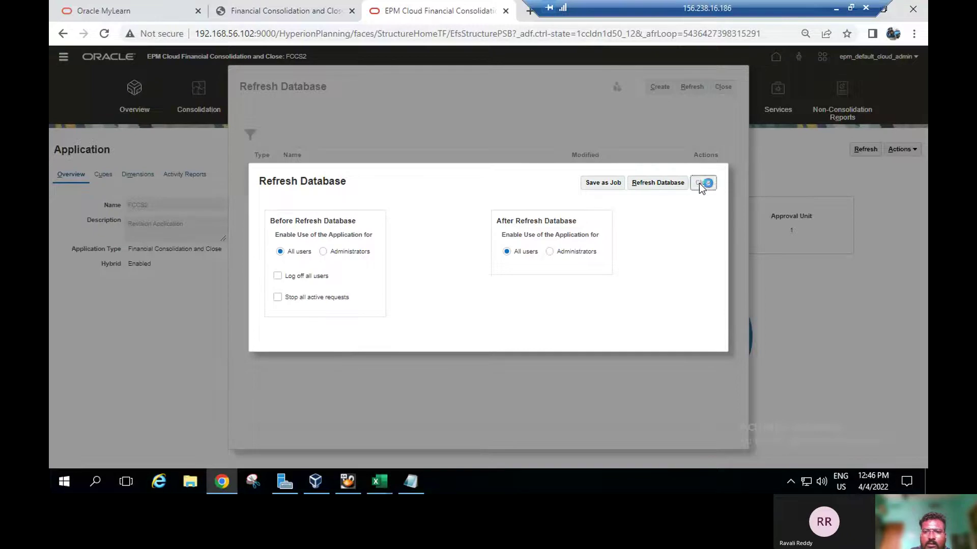
click(723, 88)
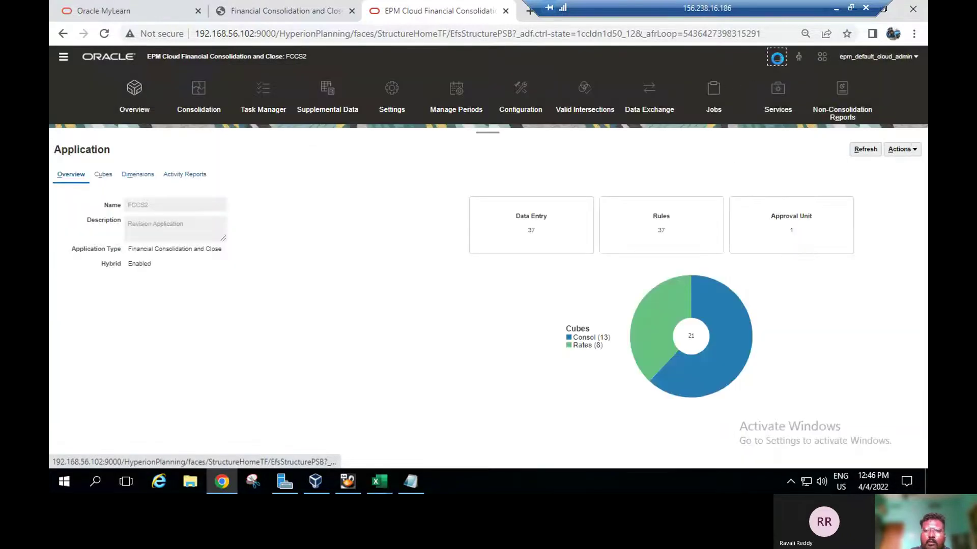
click(777, 58)
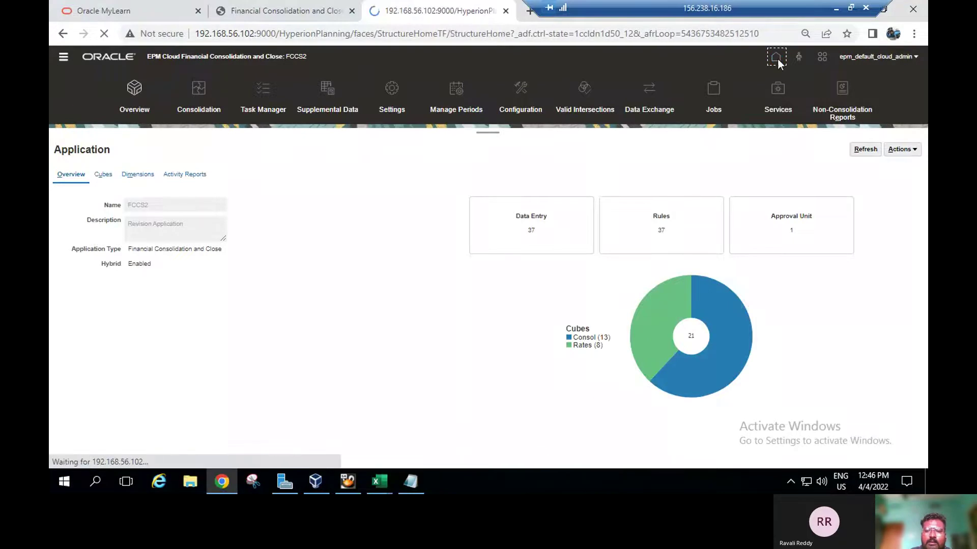
- Read the guide's ownership table for LE-01, LE-02 and LE-03, and open the Consolidation Manage Ownership page in EPM Cloud
click(275, 10)
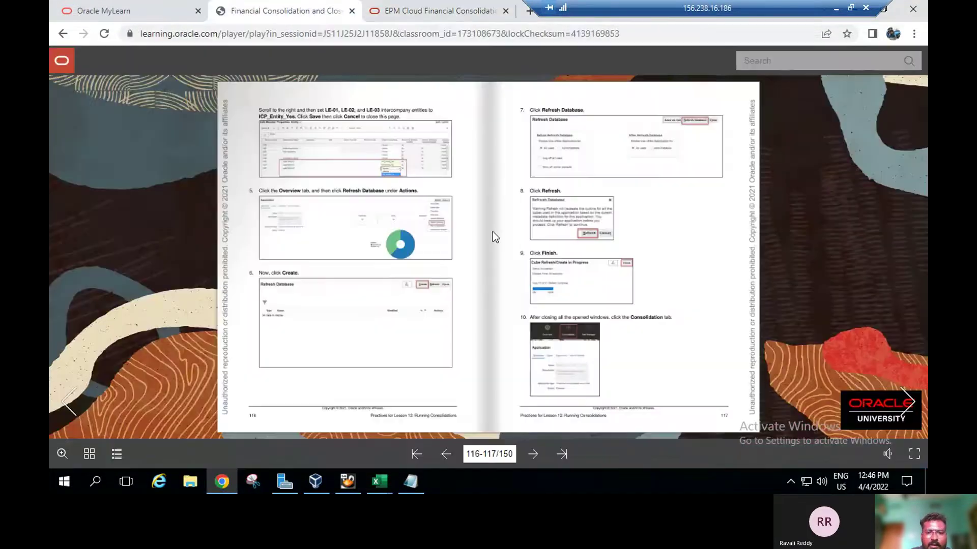
click(548, 329)
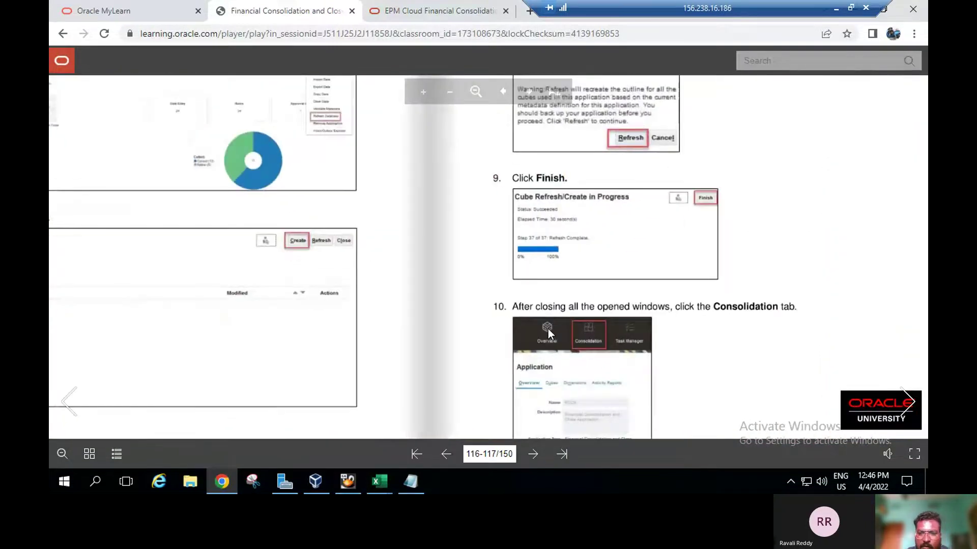
click(927, 280)
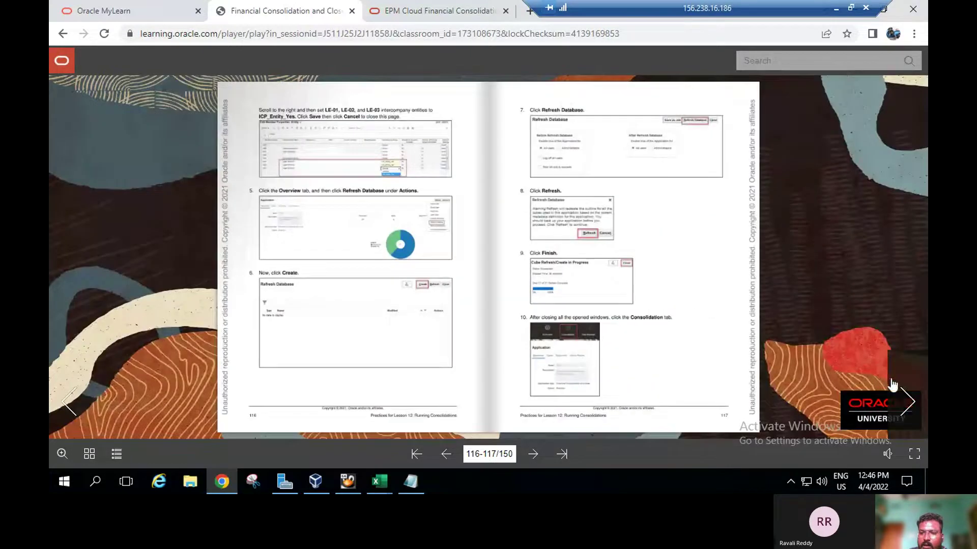
click(906, 401)
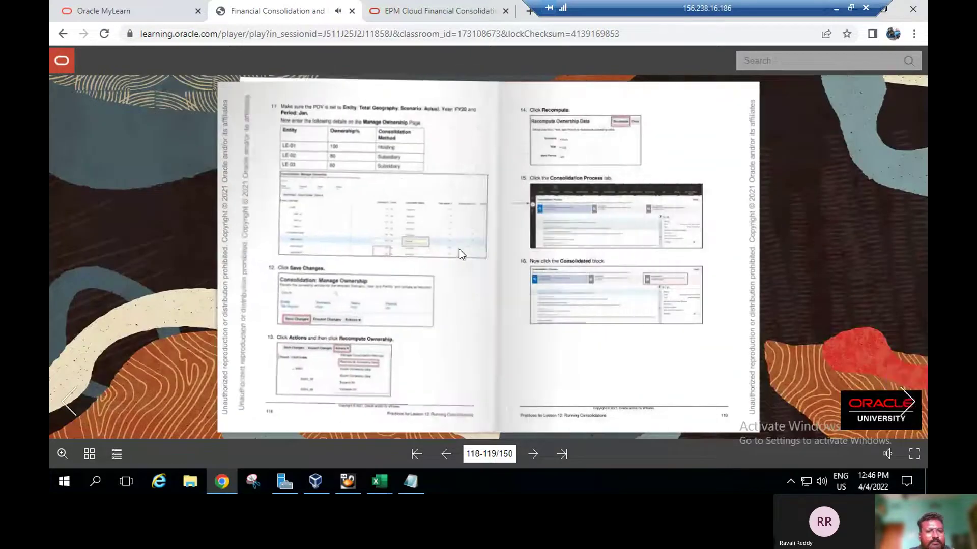
click(267, 150)
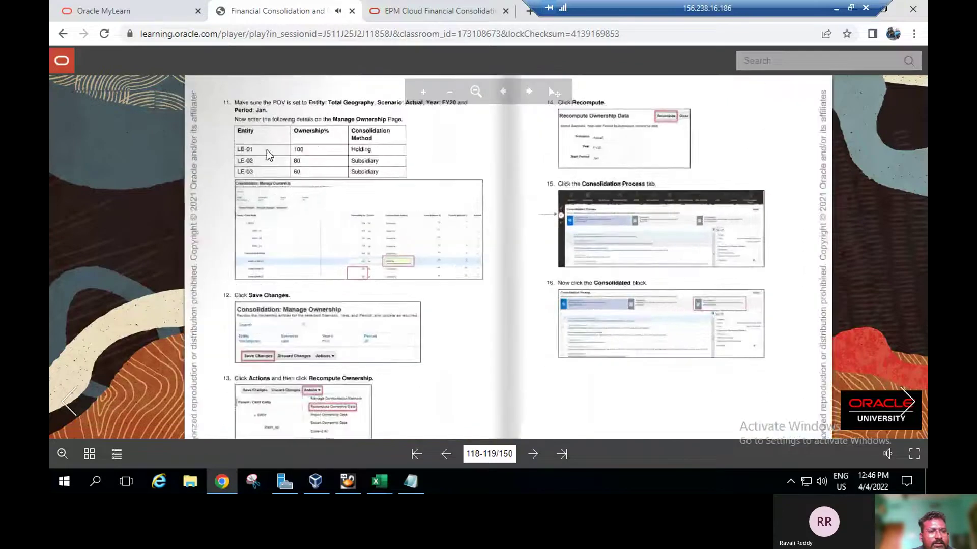
scroll(277, 218, up, 1)
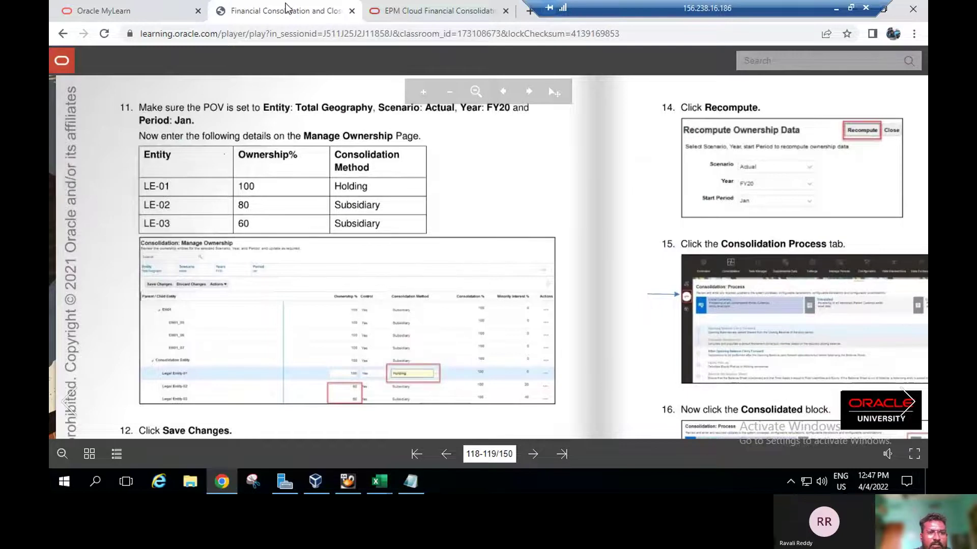
click(439, 11)
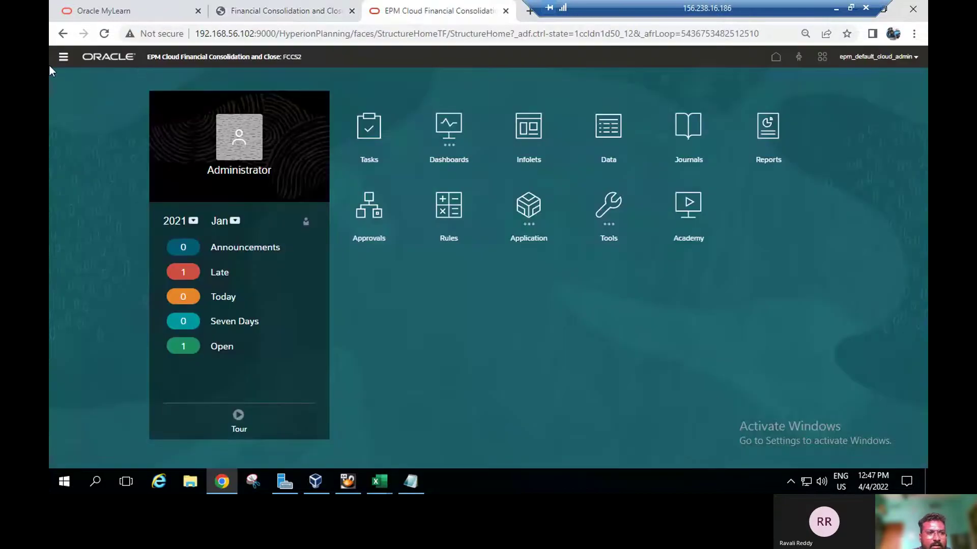
click(64, 61)
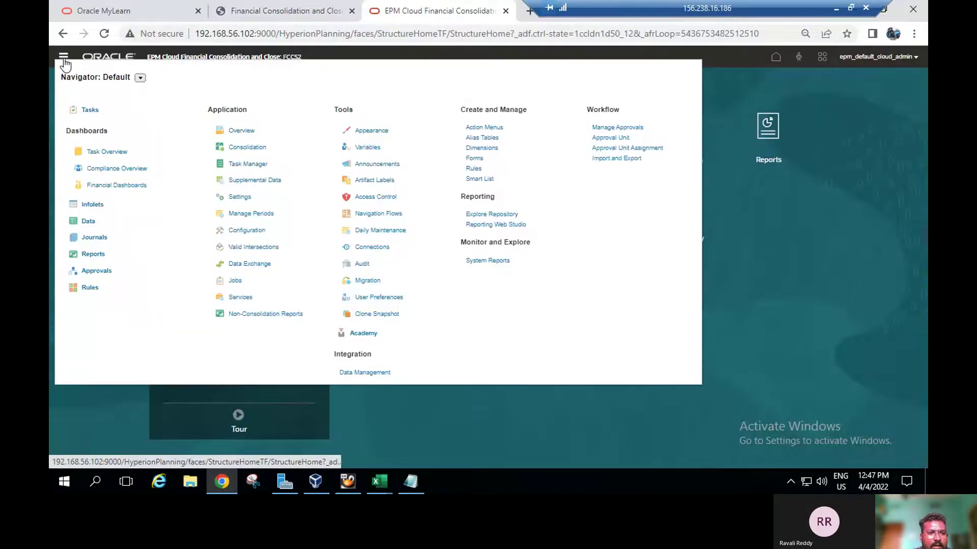
click(245, 151)
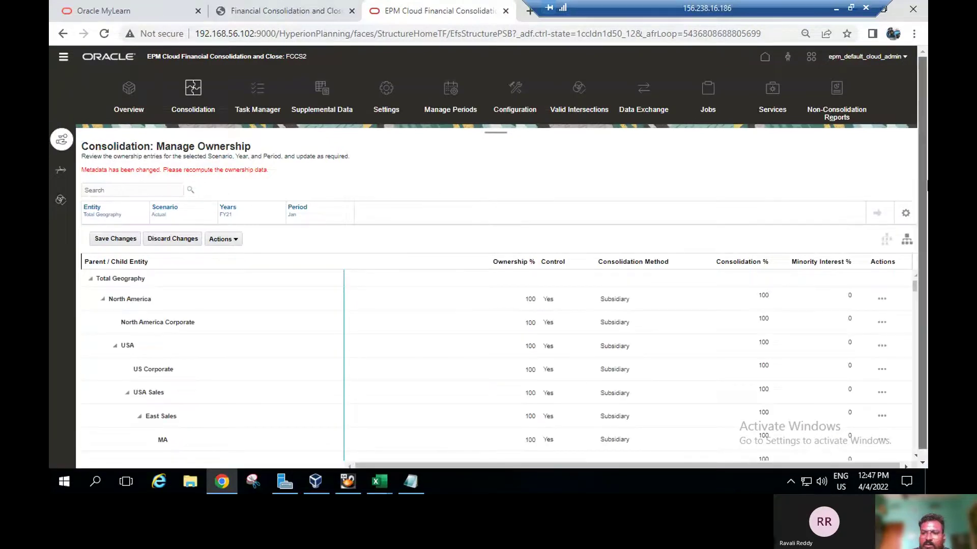
- Set the ownership of LE_03 under CE to 60 percent, save the changes, and acknowledge the save status
scroll(926, 279, down, 1)
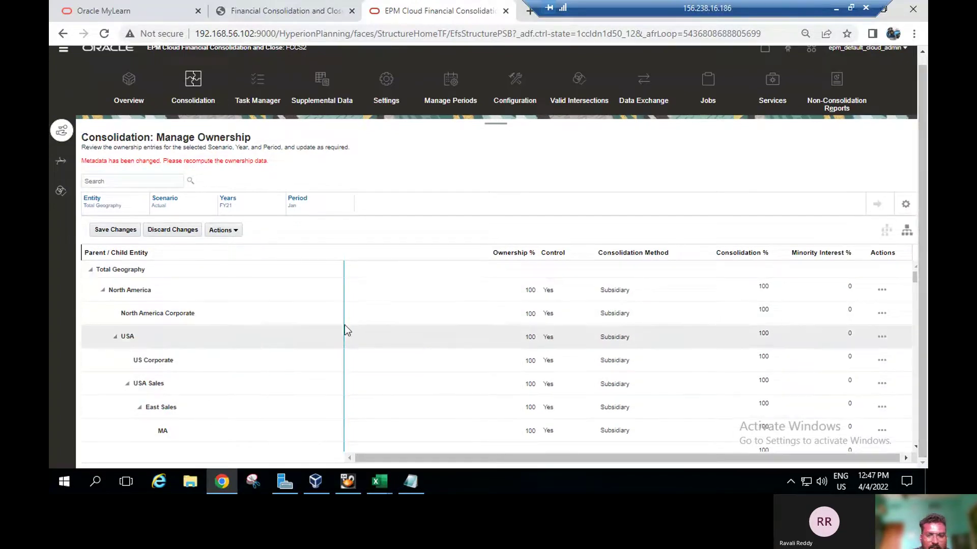
drag(915, 276, 914, 453)
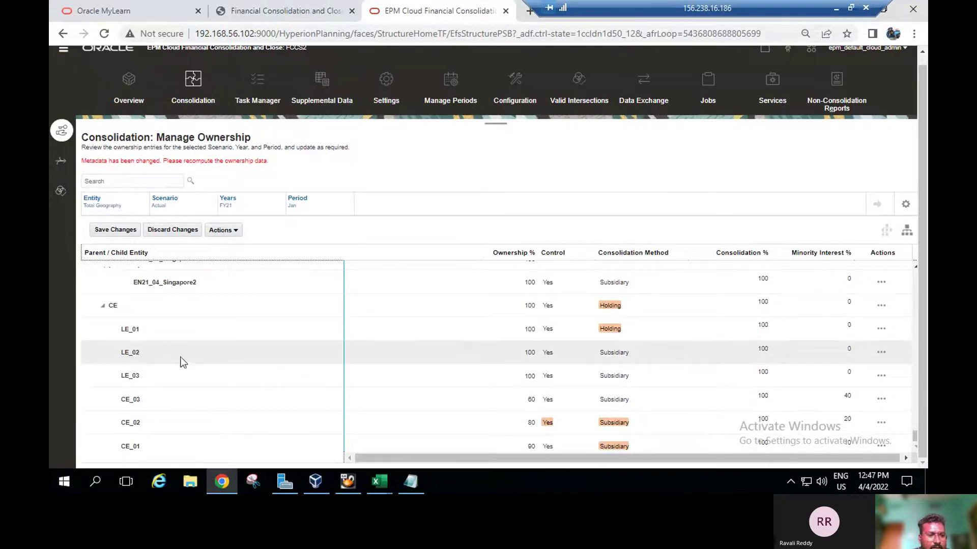
click(529, 377)
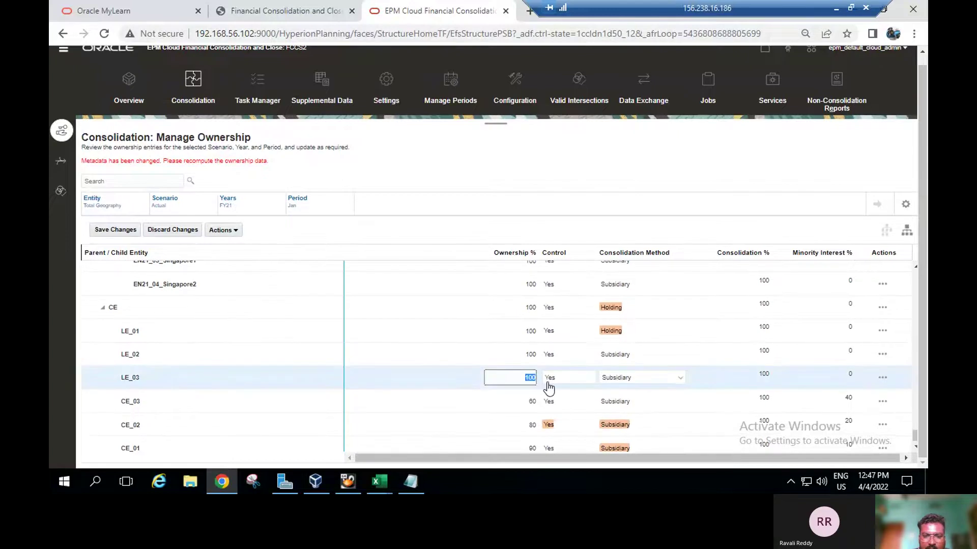
key(BackSpace)
key(BackSpace)
key(BackSpace)
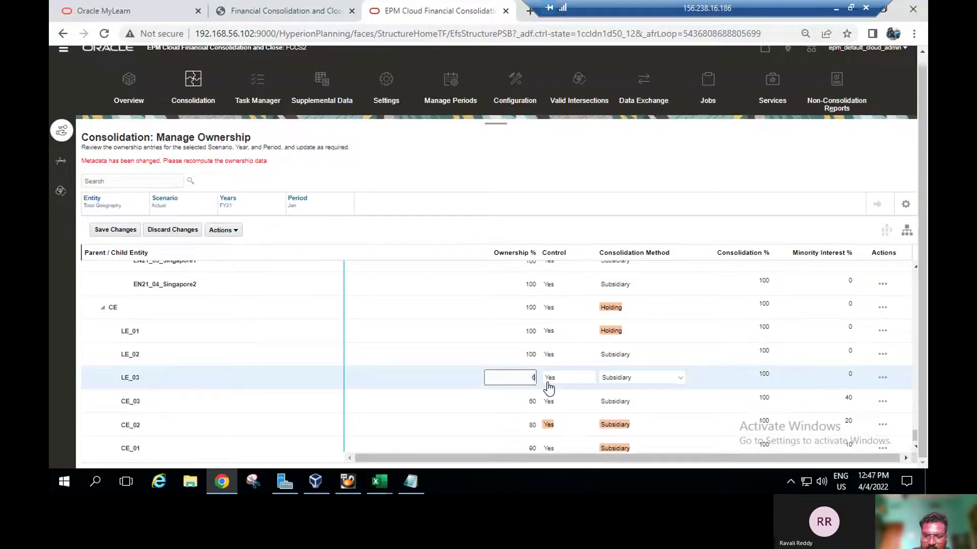
text(60)
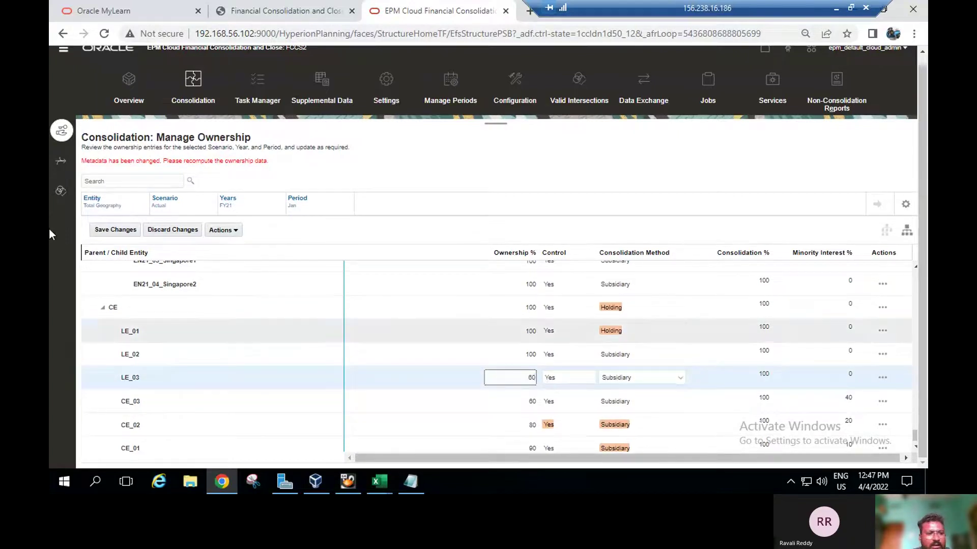
click(100, 232)
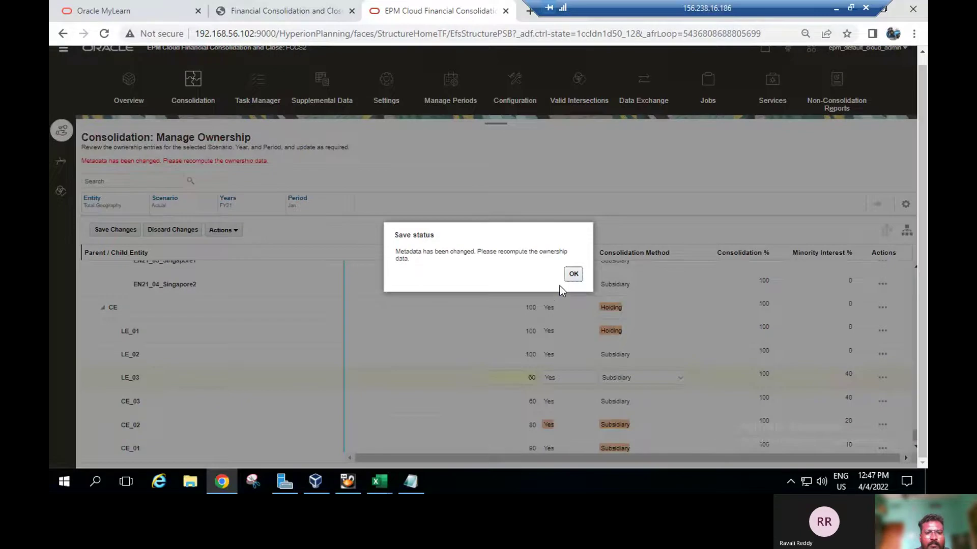
click(573, 275)
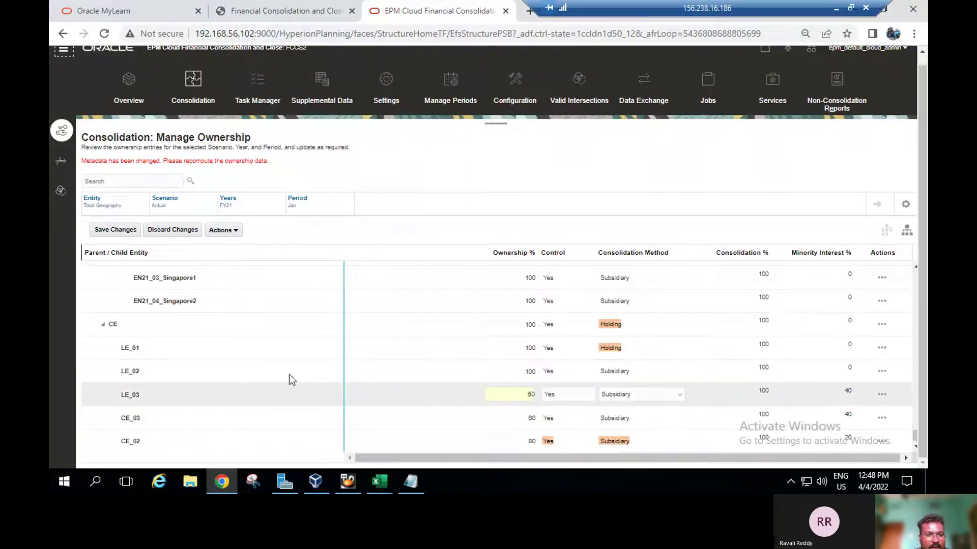
- Check the guide's value for LE_02, set its ownership under CE to 80 percent, and save the changes
click(533, 373)
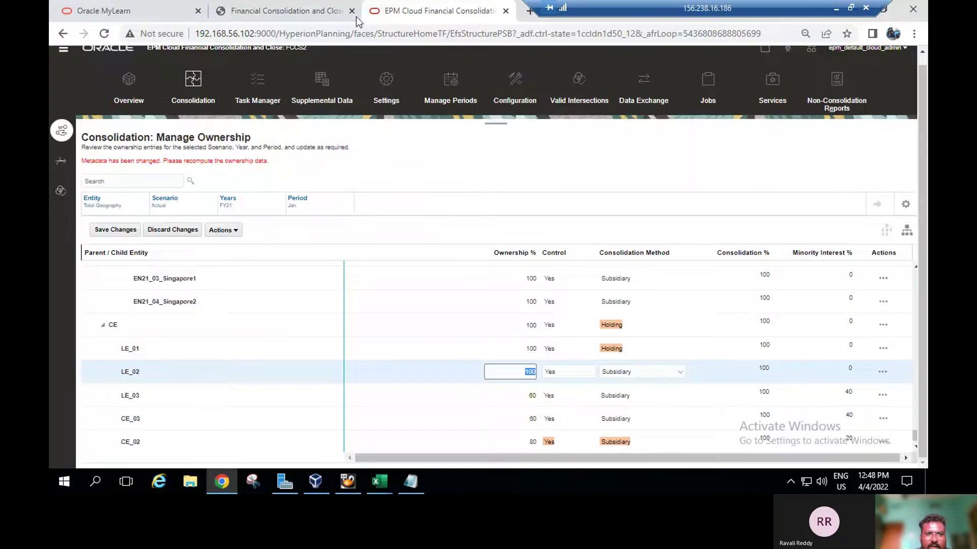
click(339, 7)
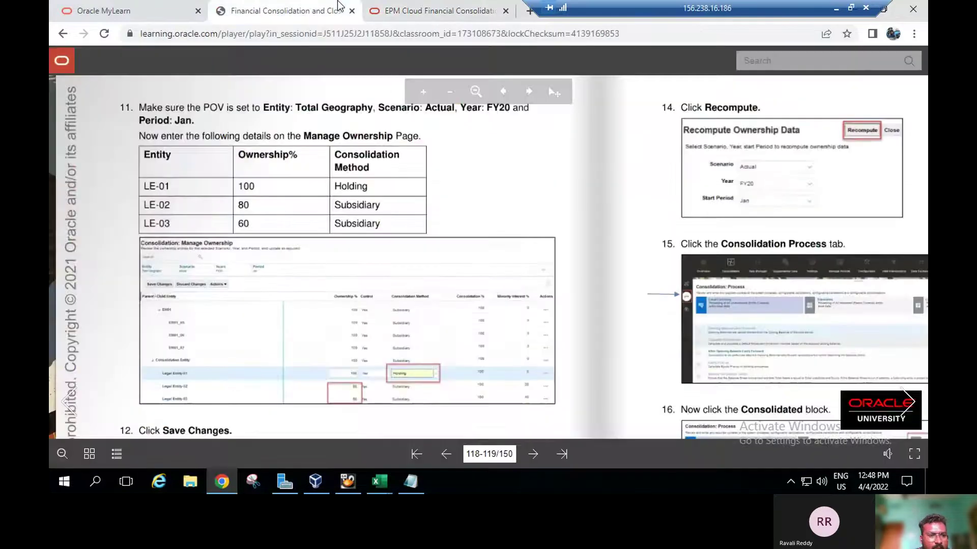
click(430, 8)
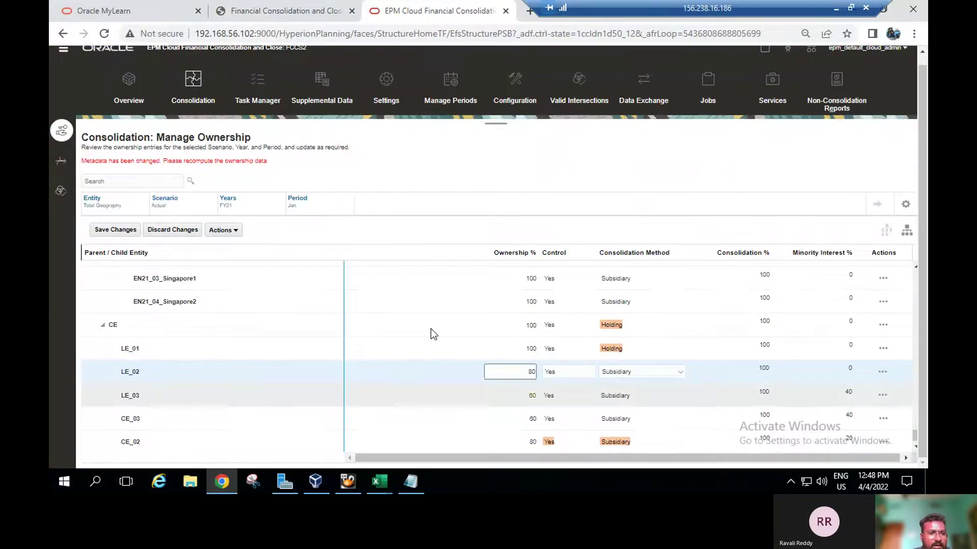
click(105, 232)
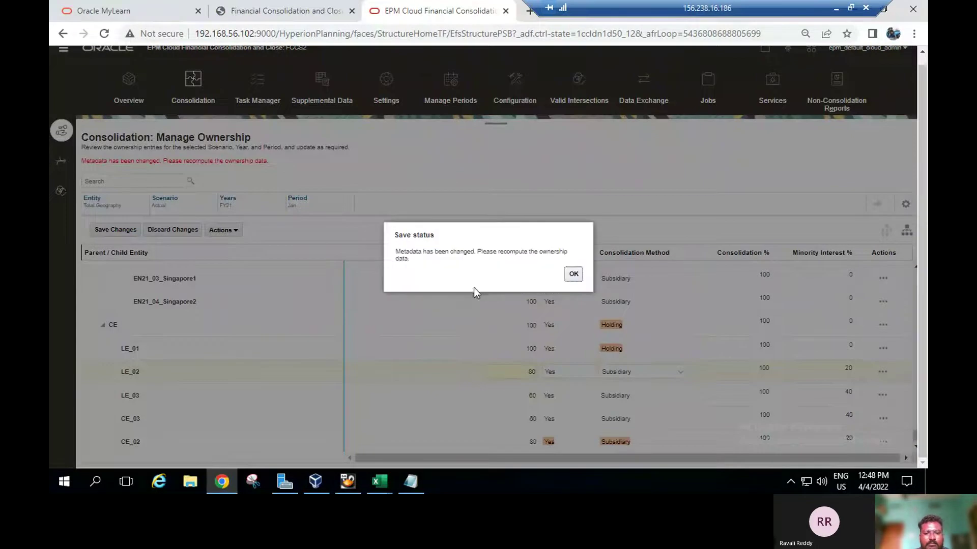
click(574, 274)
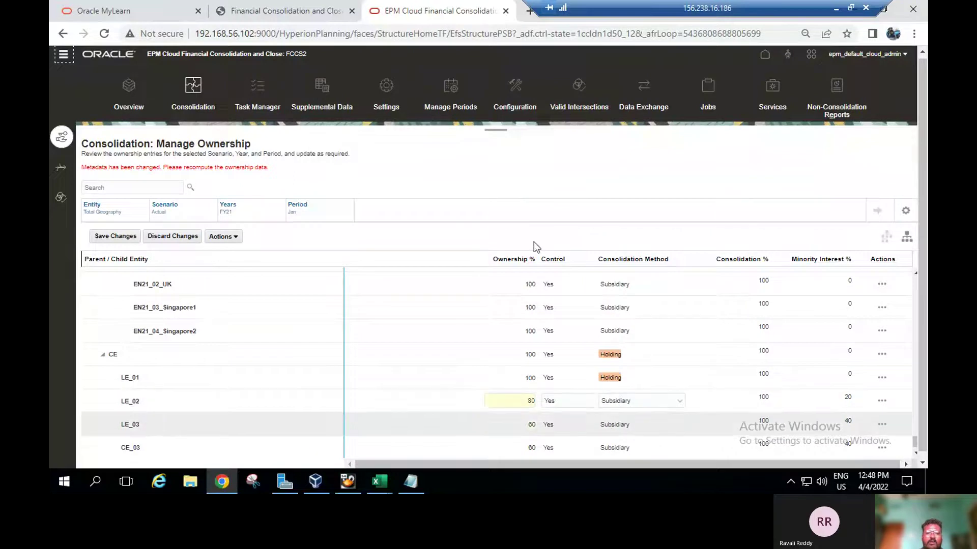
- Review the guide's recompute instructions and recompute the ownership data for scenario Actual, year FY21, start period Jan
click(279, 1)
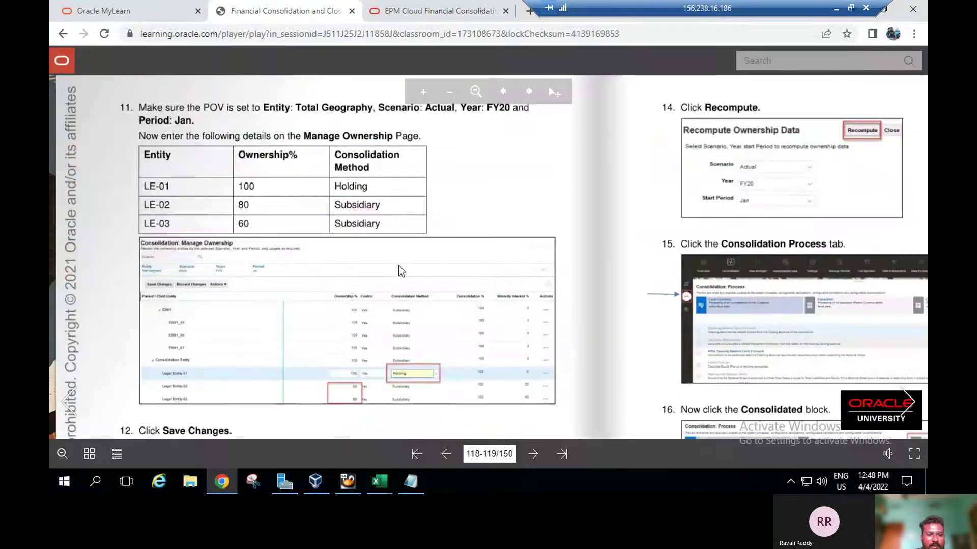
click(394, 215)
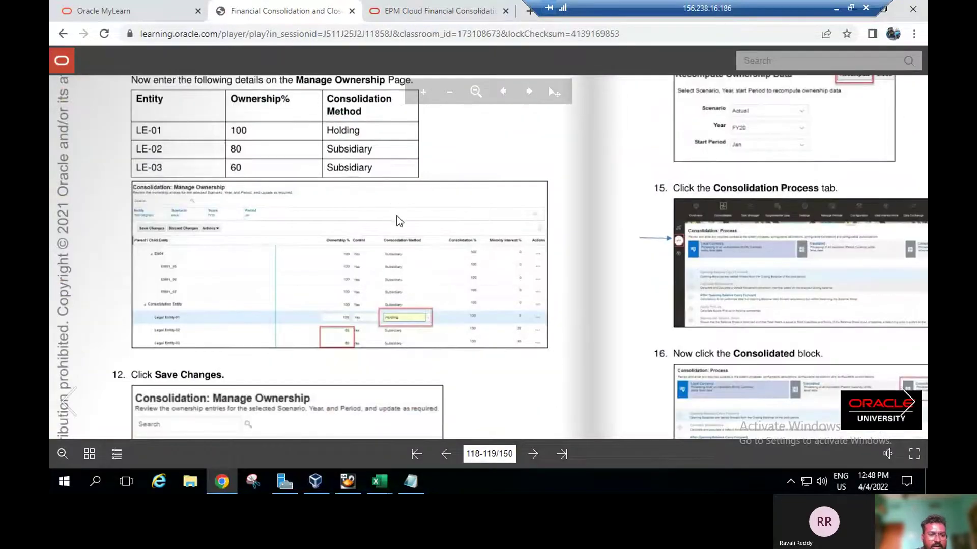
scroll(399, 220, down, 2)
scroll(289, 334, down, 1)
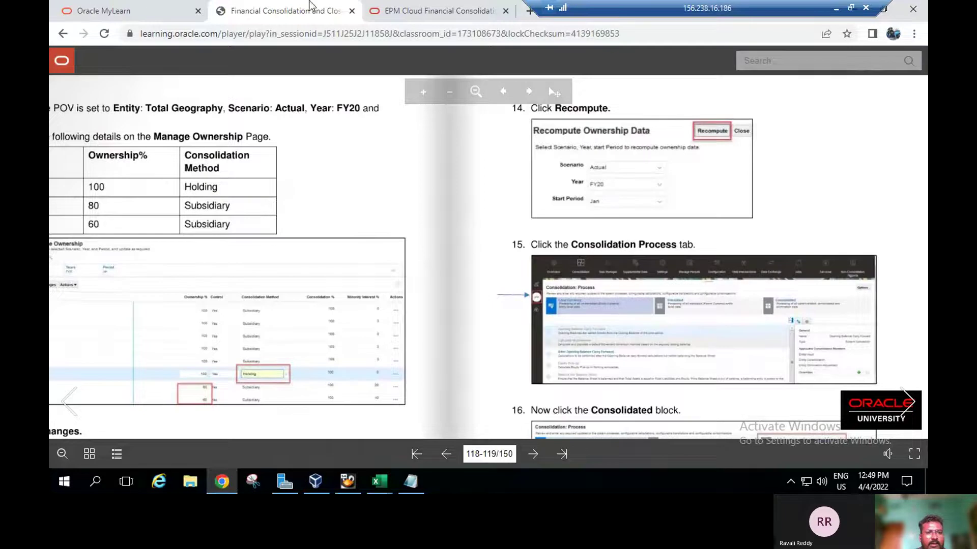
click(392, 7)
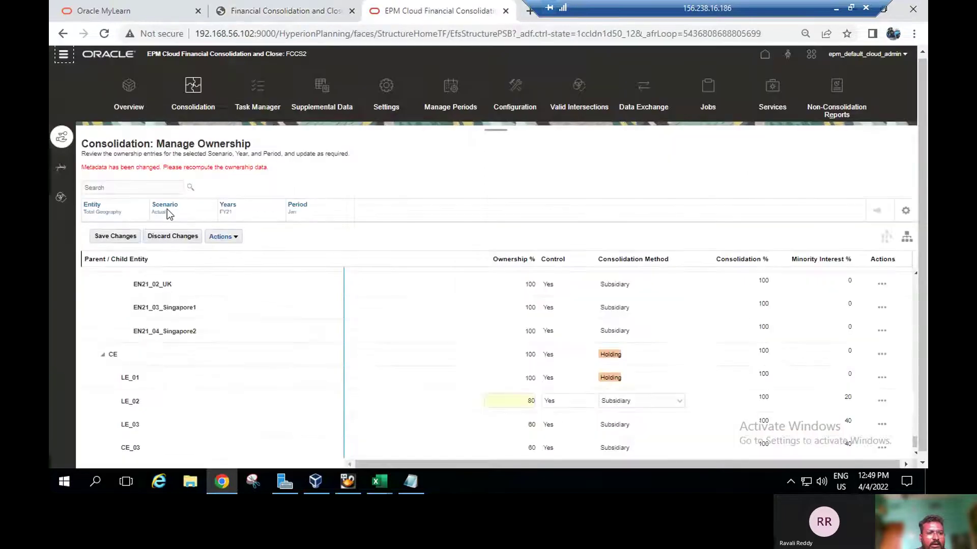
click(222, 237)
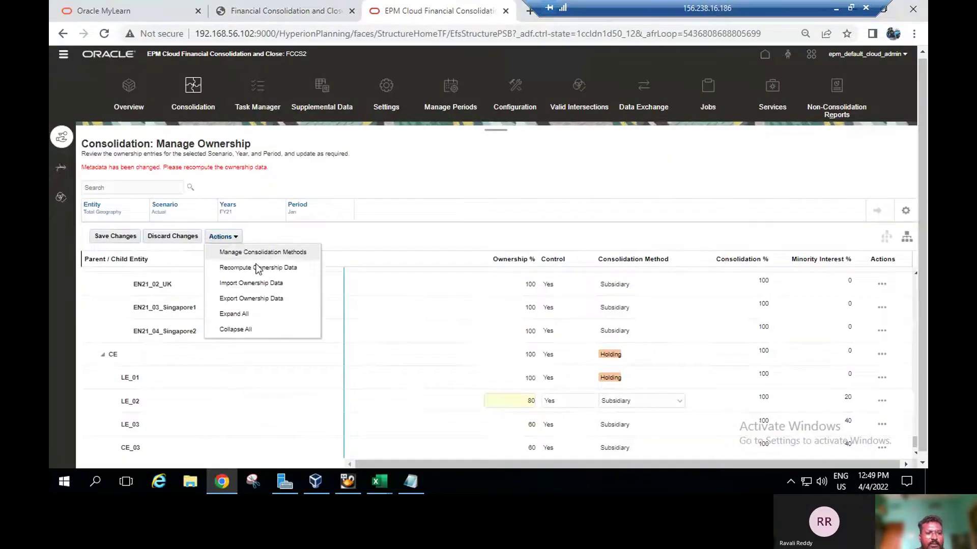
click(257, 267)
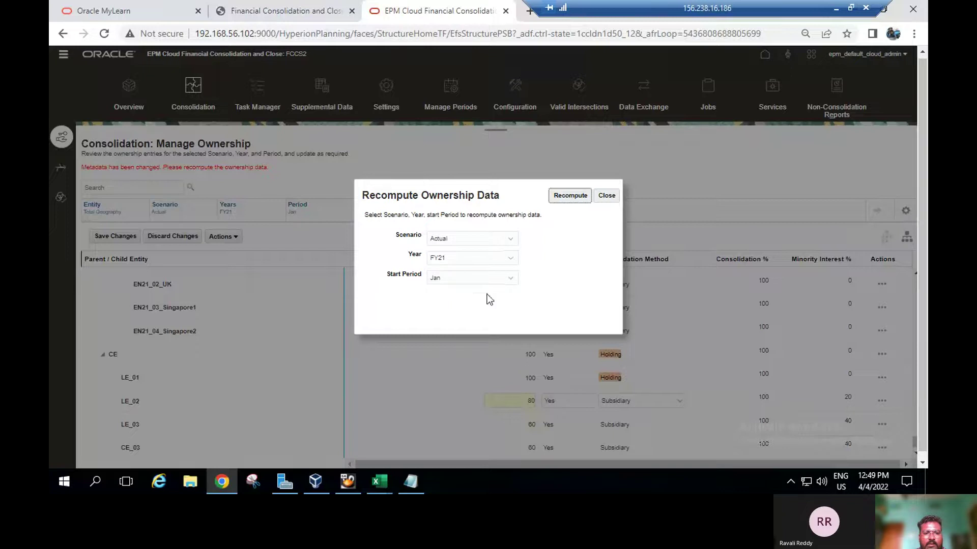
click(560, 196)
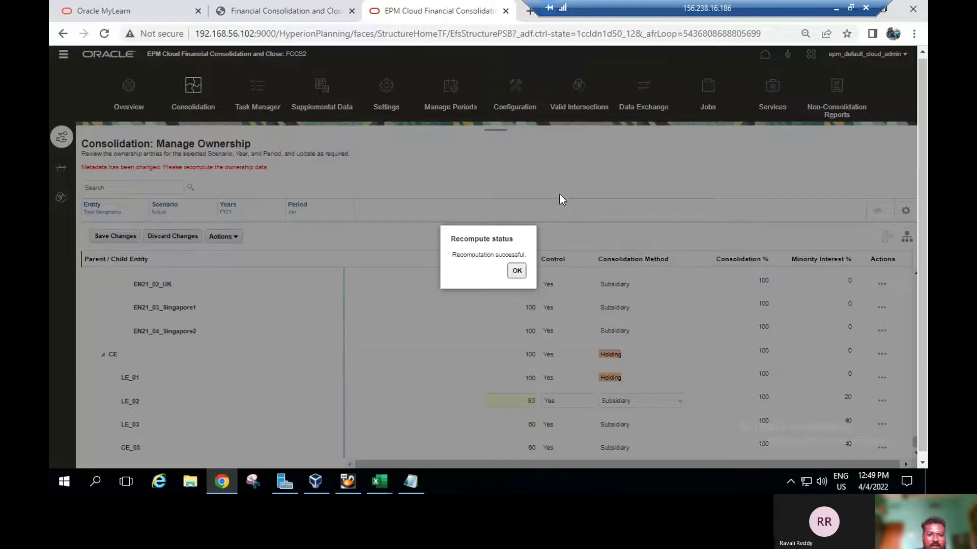
- Acknowledge the recompute status and read the guide's steps 15 to 19 on the Consolidation Process page and deploying the consolidation rules
click(517, 271)
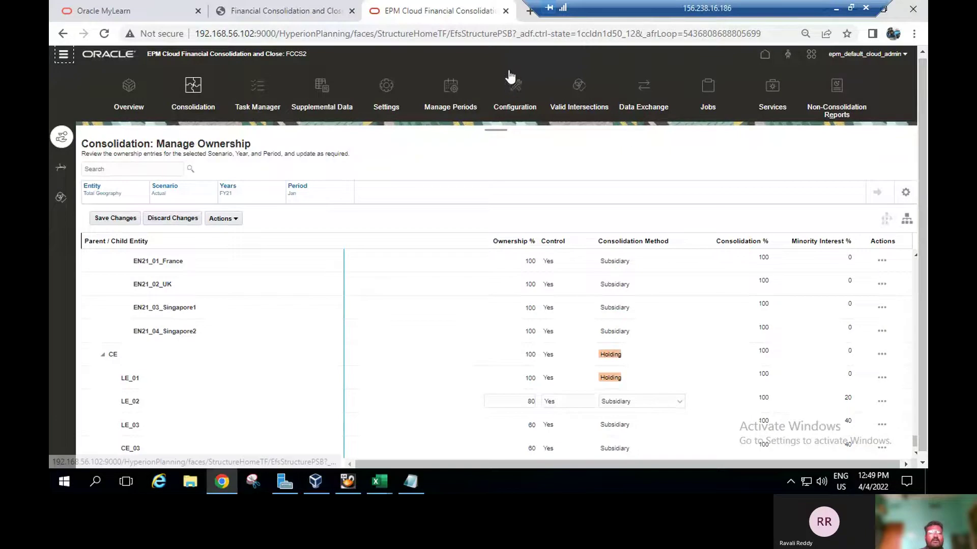
click(228, 6)
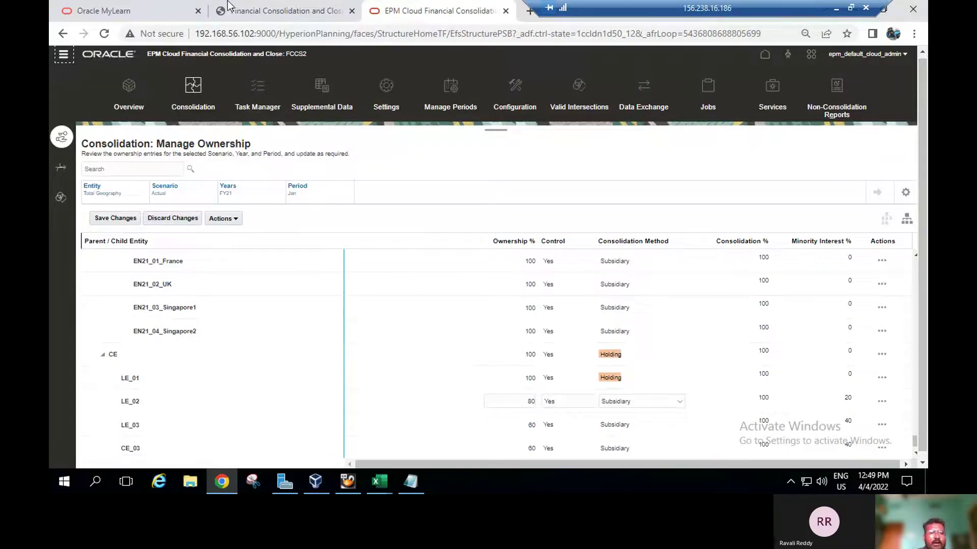
drag(557, 268, 422, 211)
scroll(419, 206, down, 2)
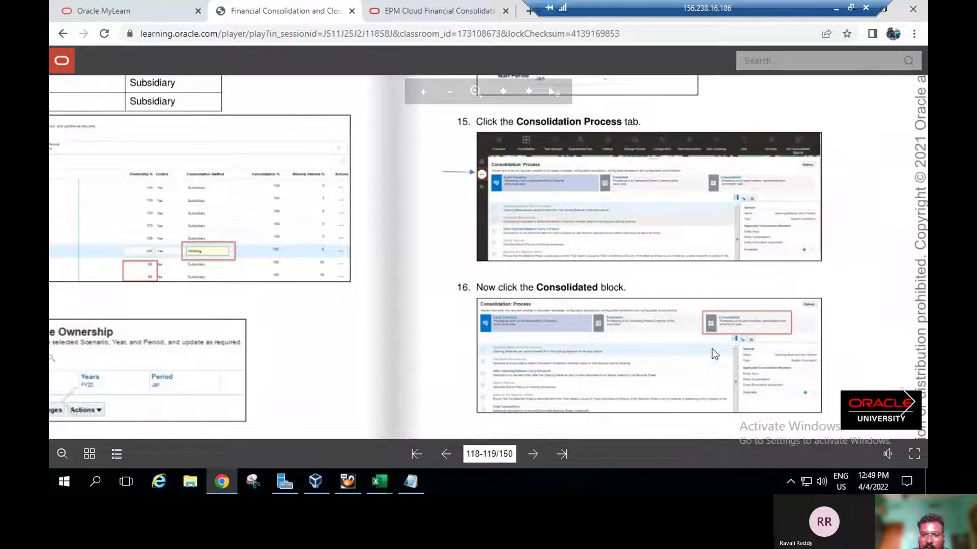
scroll(624, 275, down, 2)
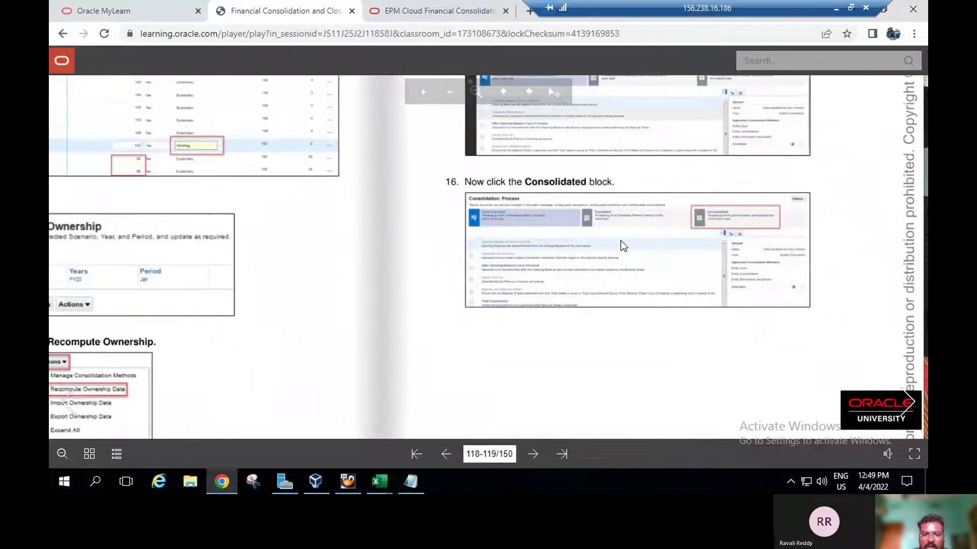
click(925, 407)
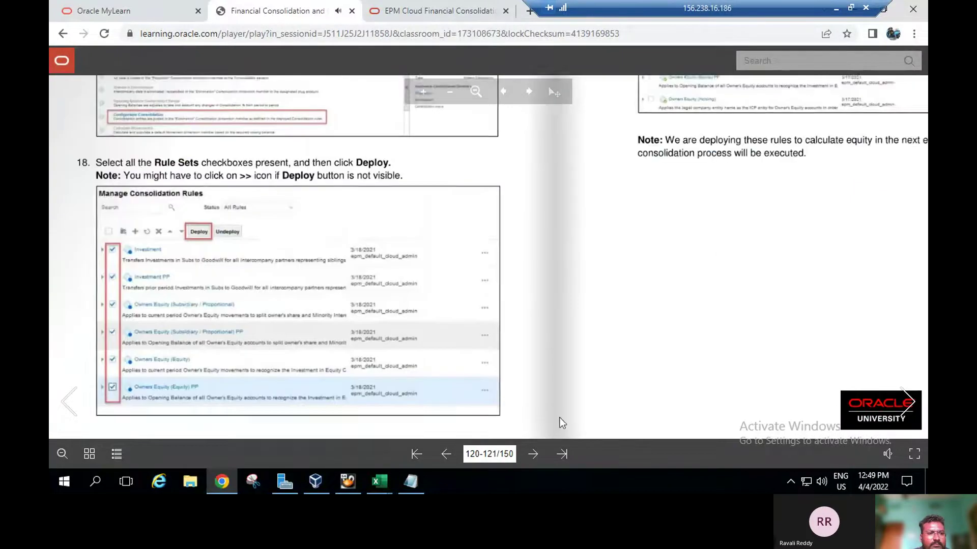
scroll(324, 265, up, 2)
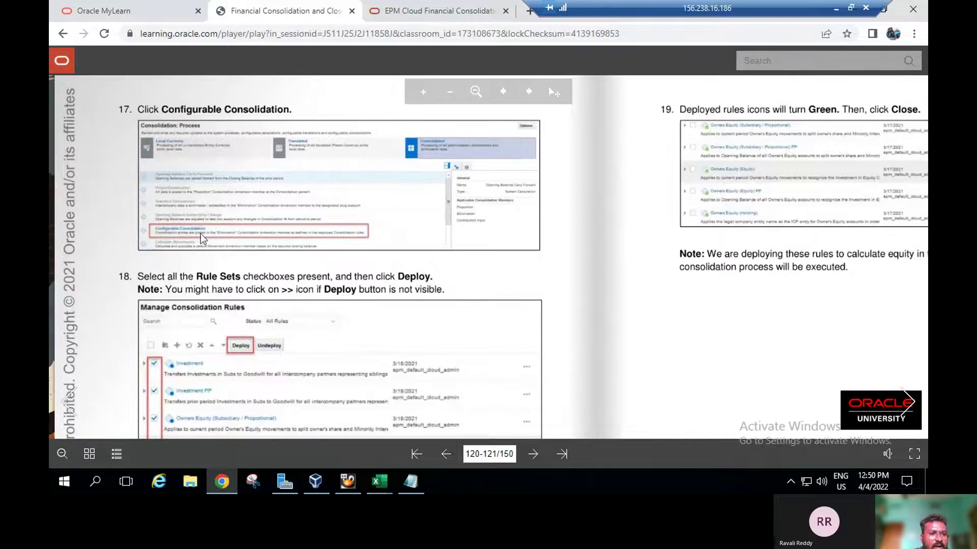
drag(355, 305, 342, 224)
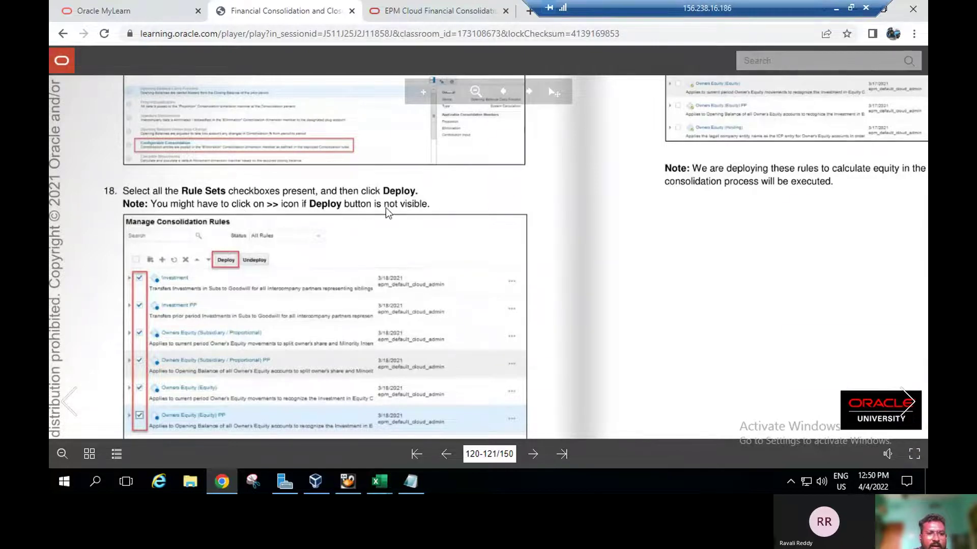
drag(439, 228, 411, 90)
drag(678, 190, 536, 203)
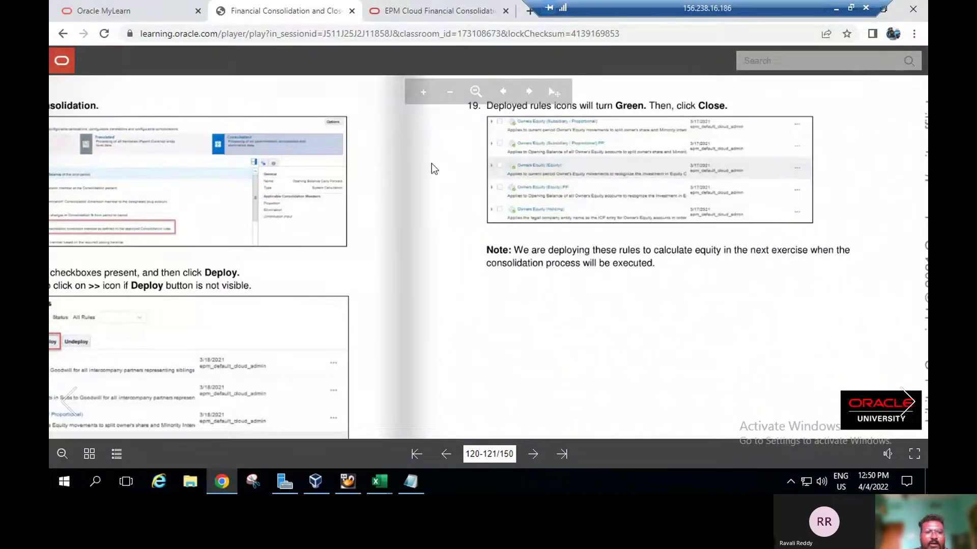
- In EPM Cloud, open Configurable Consolidation from the Consolidated block of the Consolidation Process page
click(401, 10)
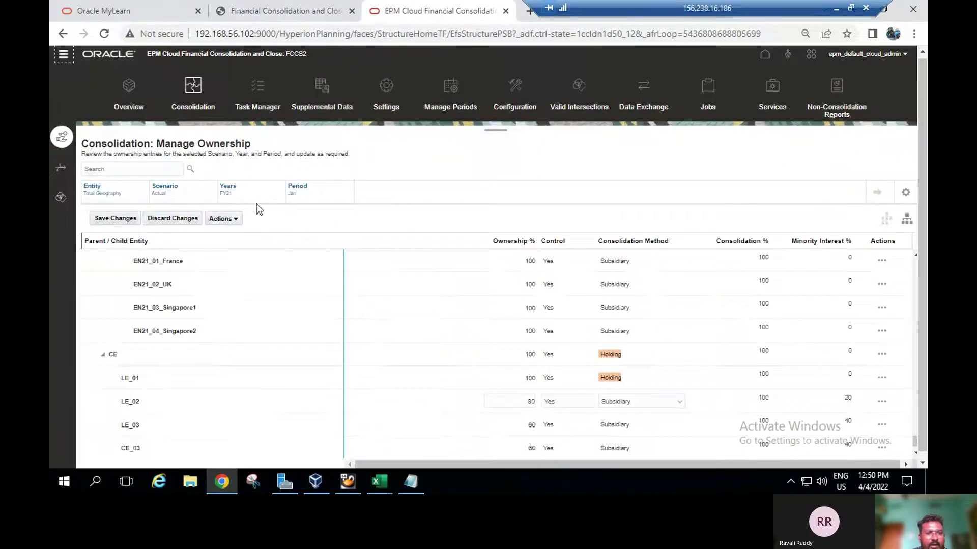
click(61, 169)
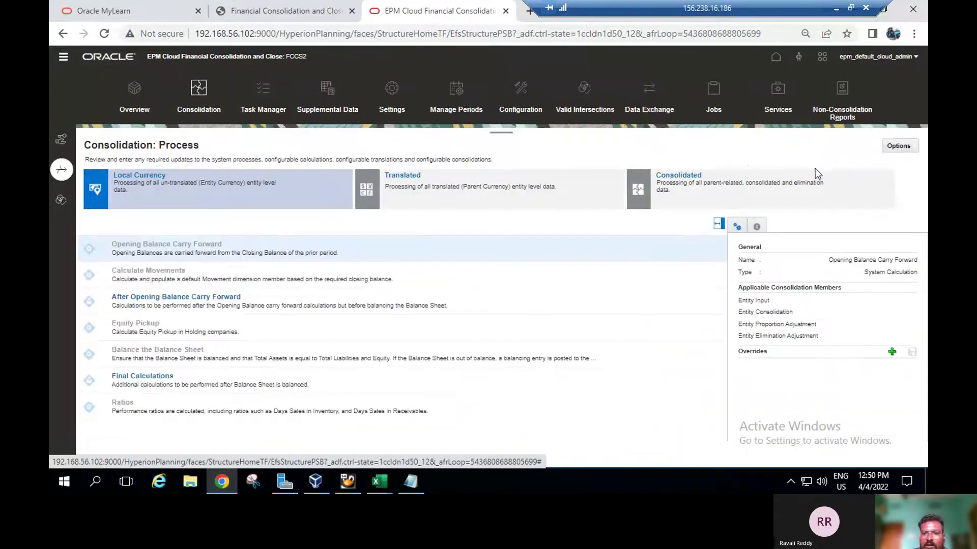
click(680, 174)
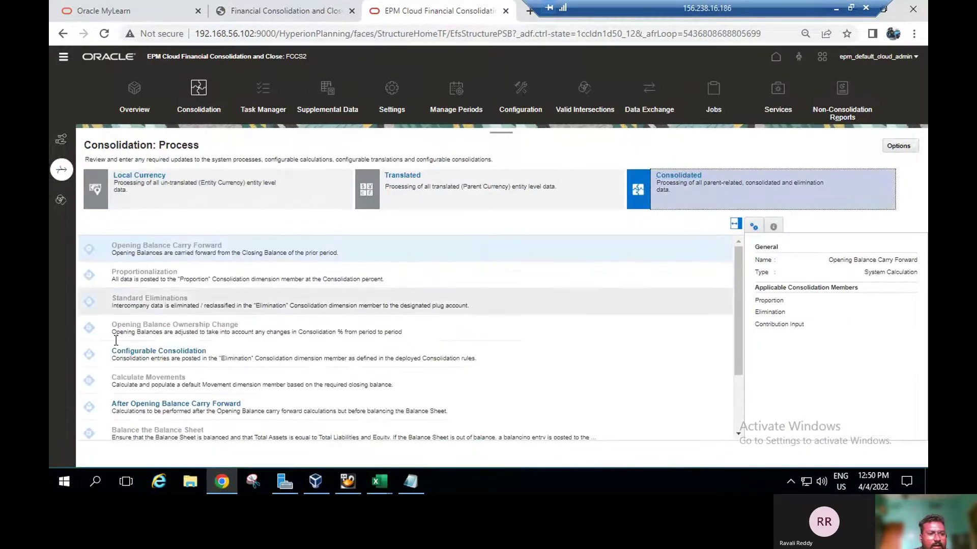
click(175, 352)
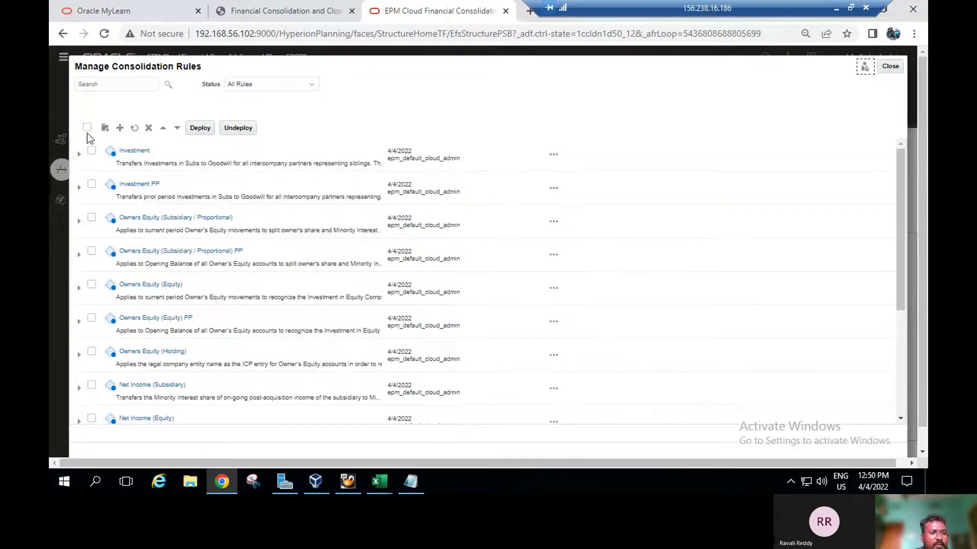
- Select all consolidation rule sets, deploy them, and acknowledge the deployment message
click(87, 128)
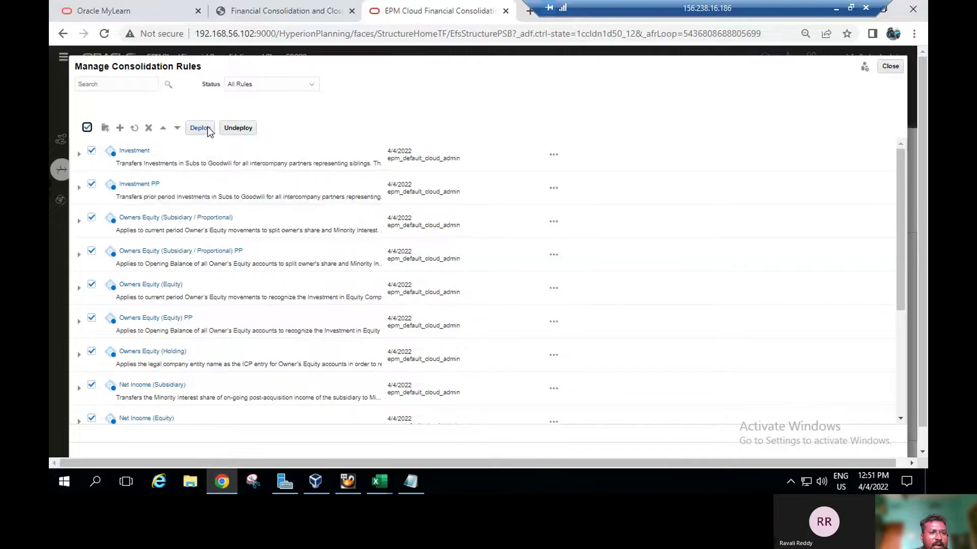
click(207, 132)
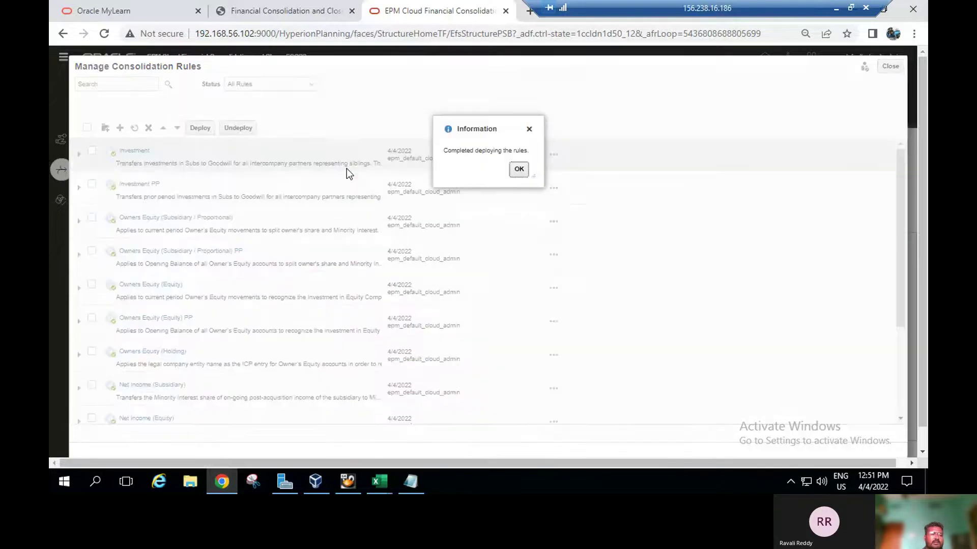
click(518, 169)
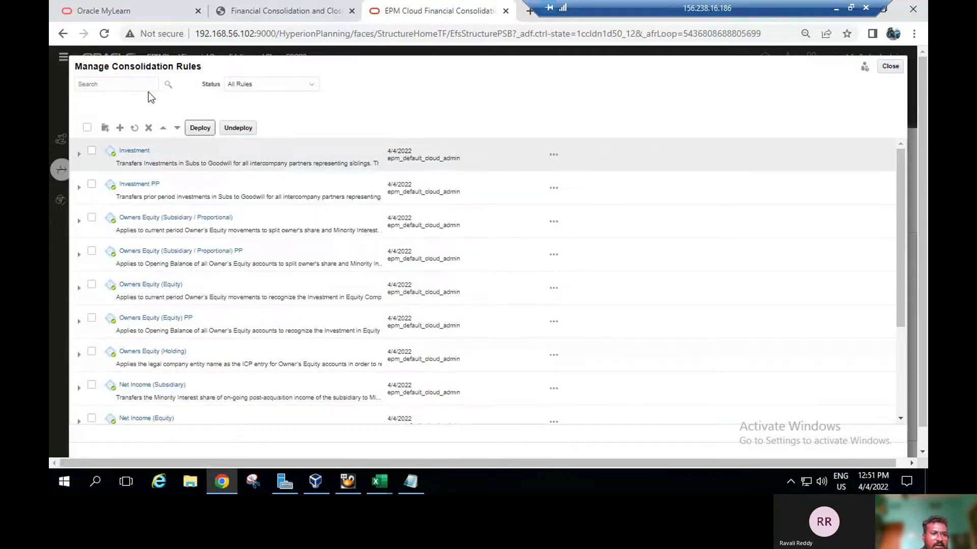
- Check the guide's remaining instructions and Practice 12-3, and close Manage Consolidation Rules in EPM Cloud
click(259, 6)
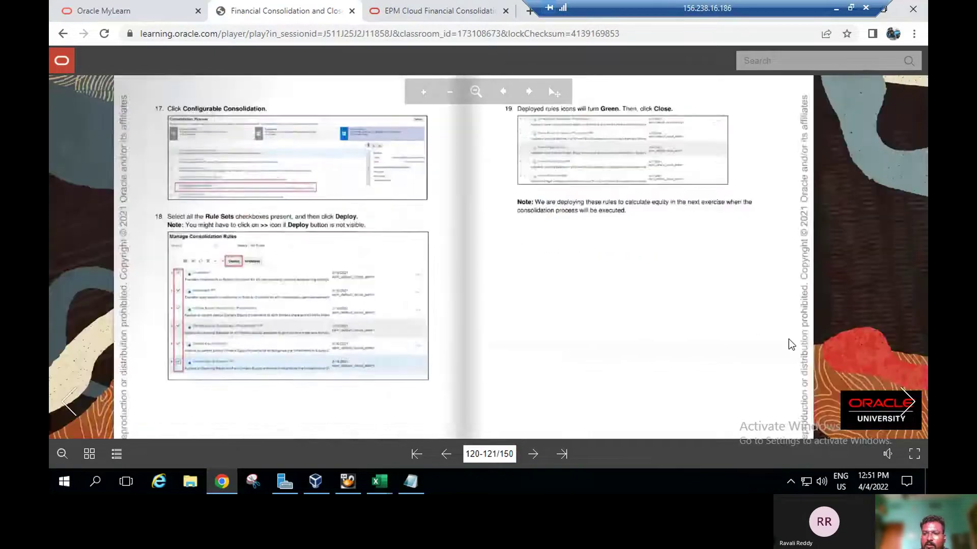
click(789, 339)
click(908, 394)
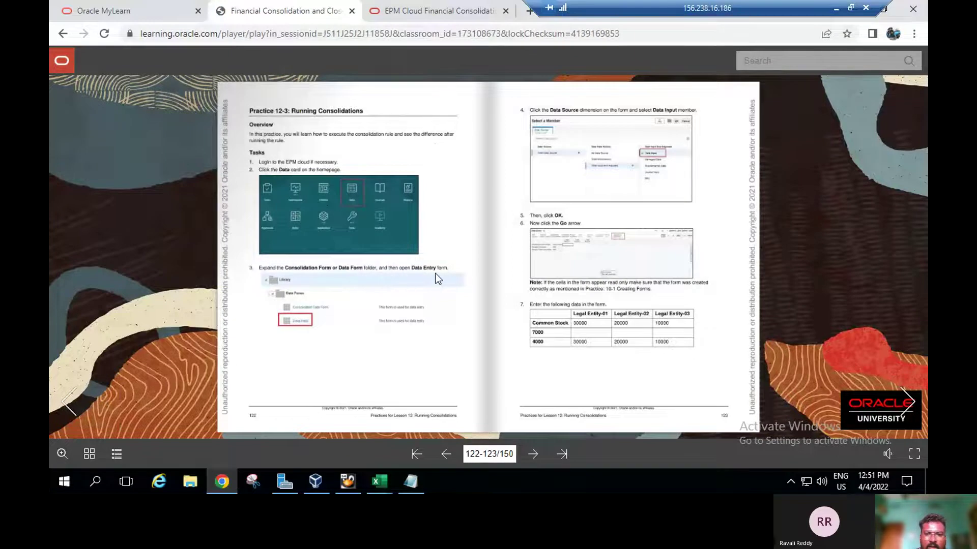
click(388, 16)
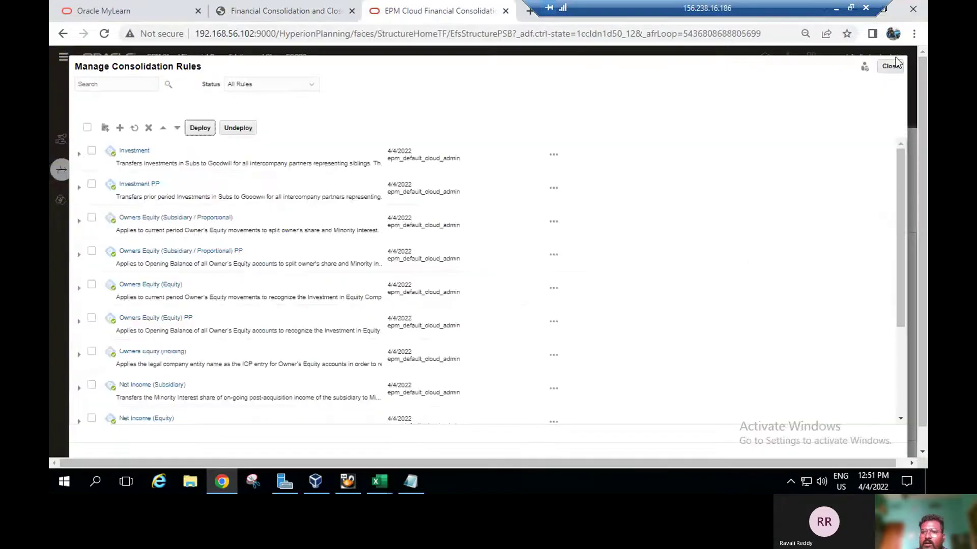
click(893, 66)
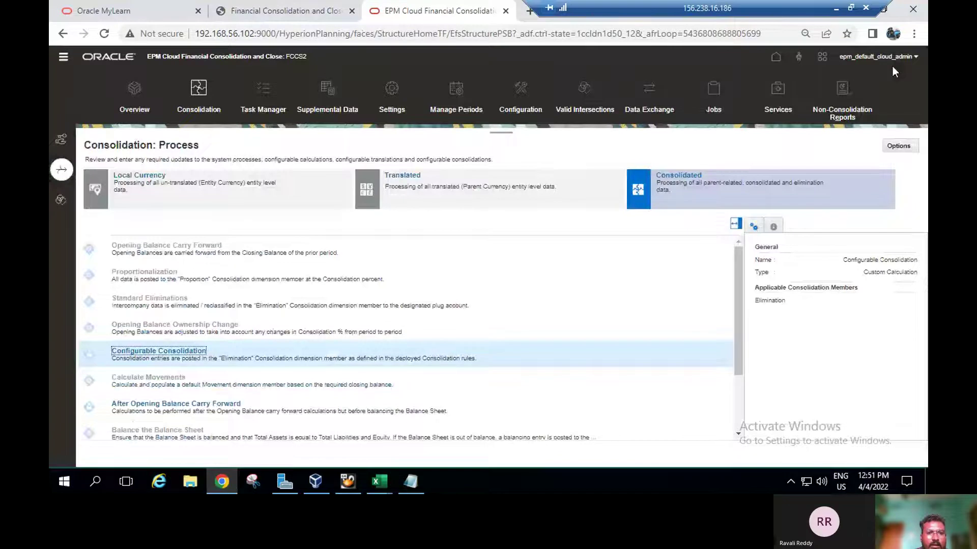
- Open the Data Entry form from the Data Forms folder in the EPM Cloud library
key(ctrl+shift+Tab)
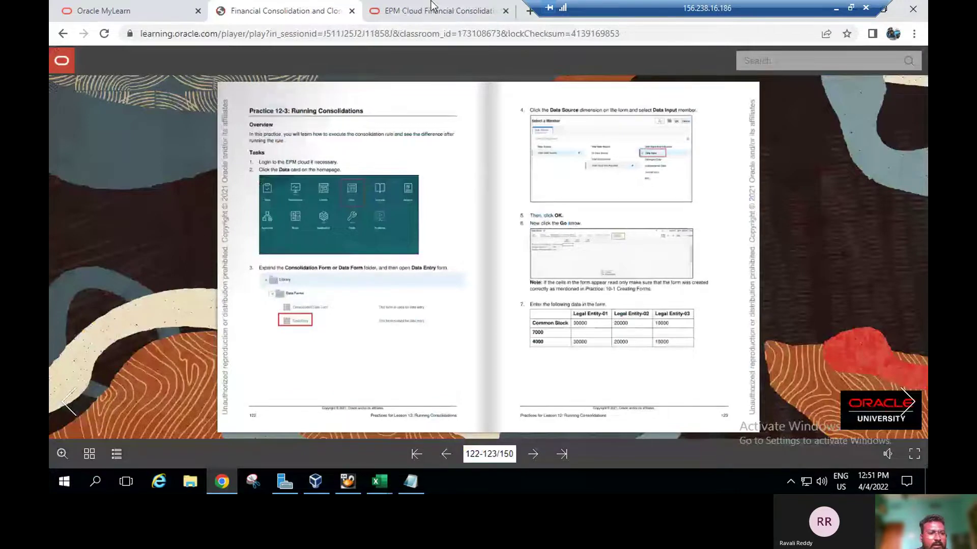
click(431, 6)
click(109, 246)
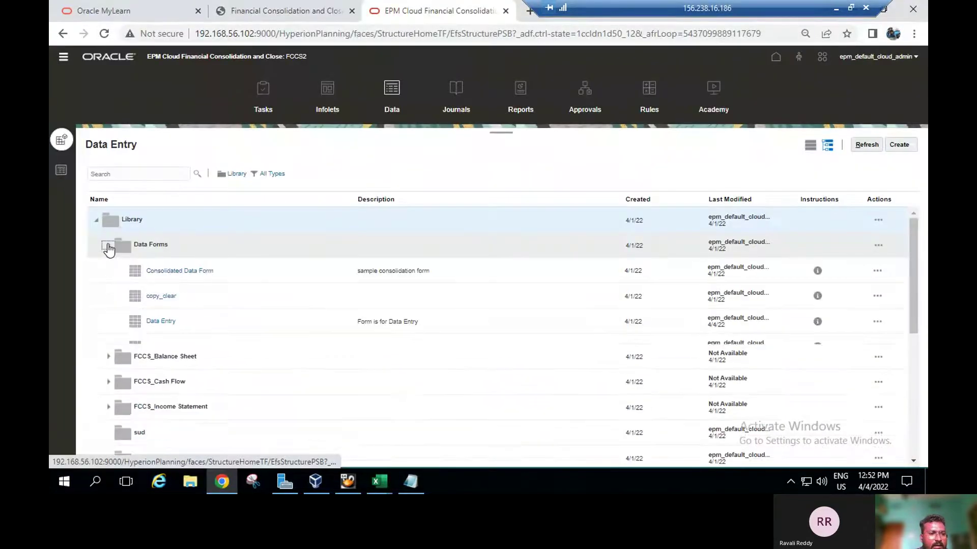
click(158, 321)
click(158, 321)
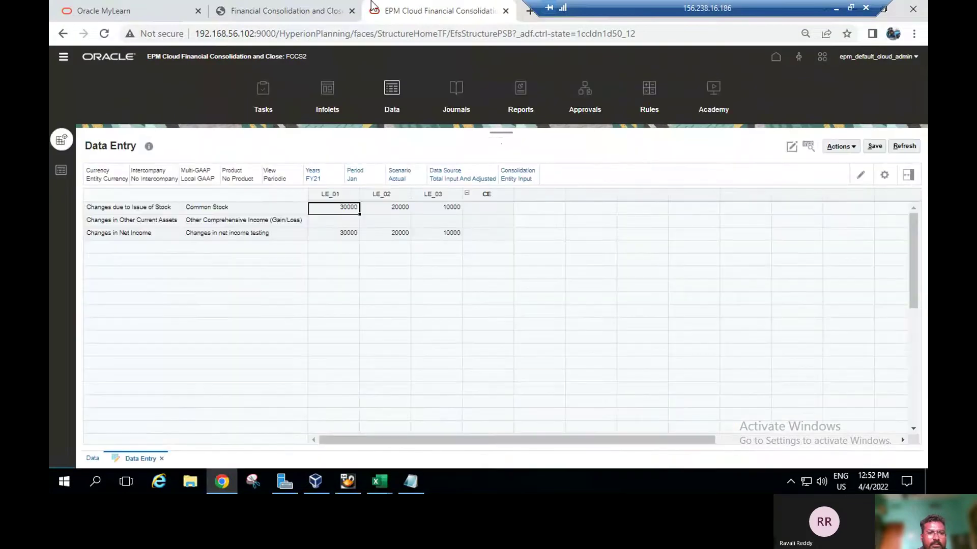
- Compare the guide's Practice 12-3 data for the three legal entities with the Jan FY21 values in the Data Entry form
click(292, 7)
key(Right)
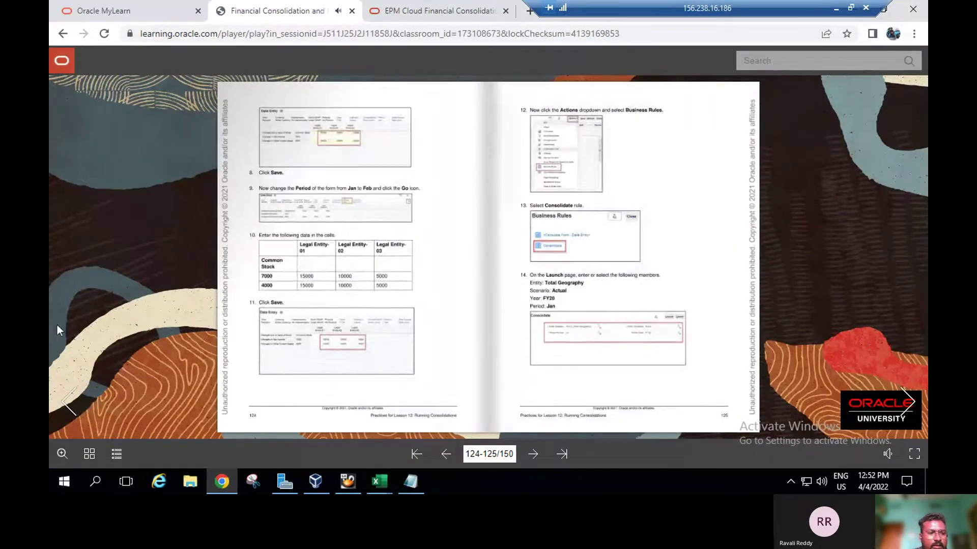
click(51, 295)
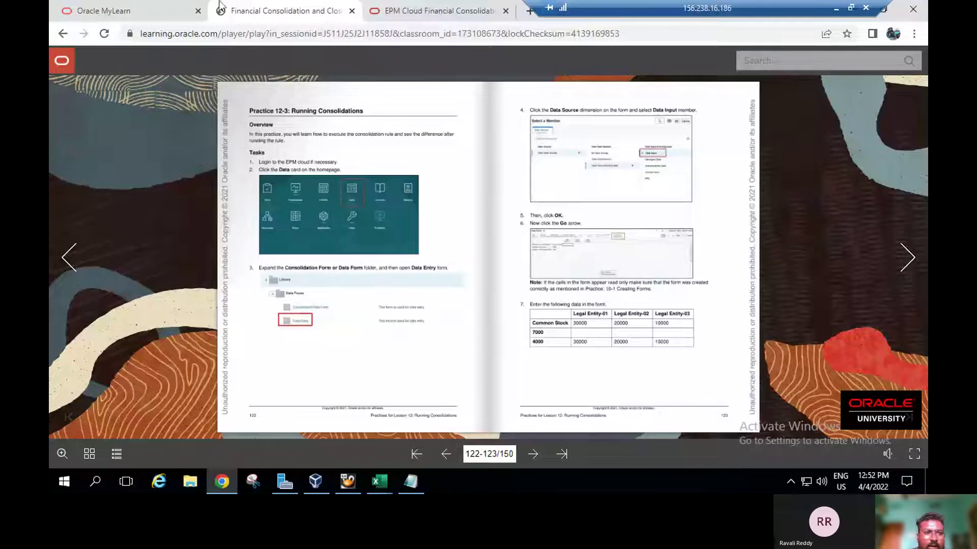
click(435, 6)
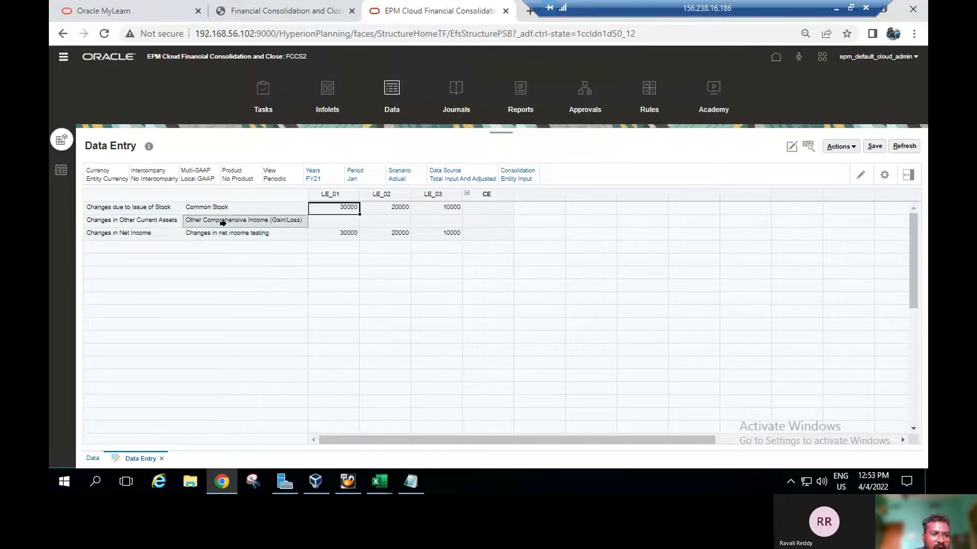
click(268, 6)
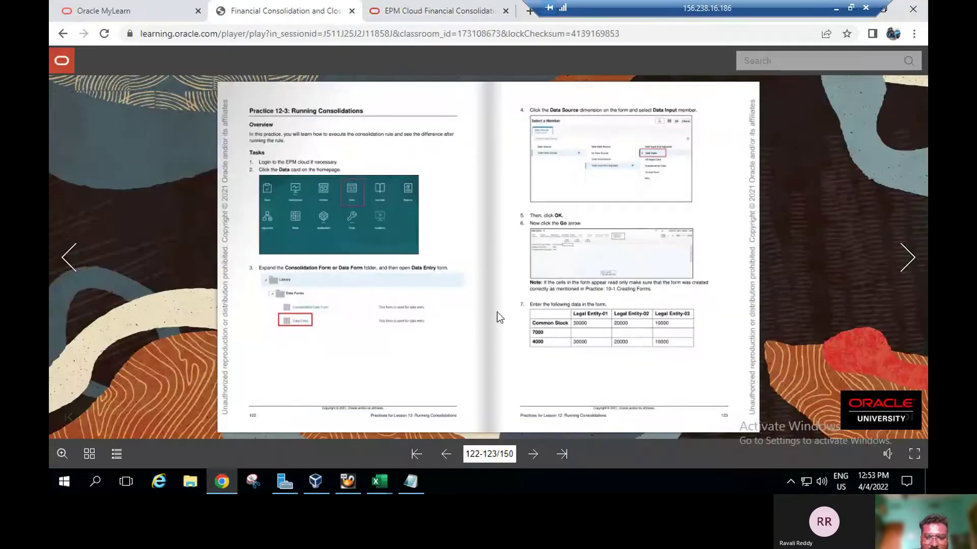
click(402, 15)
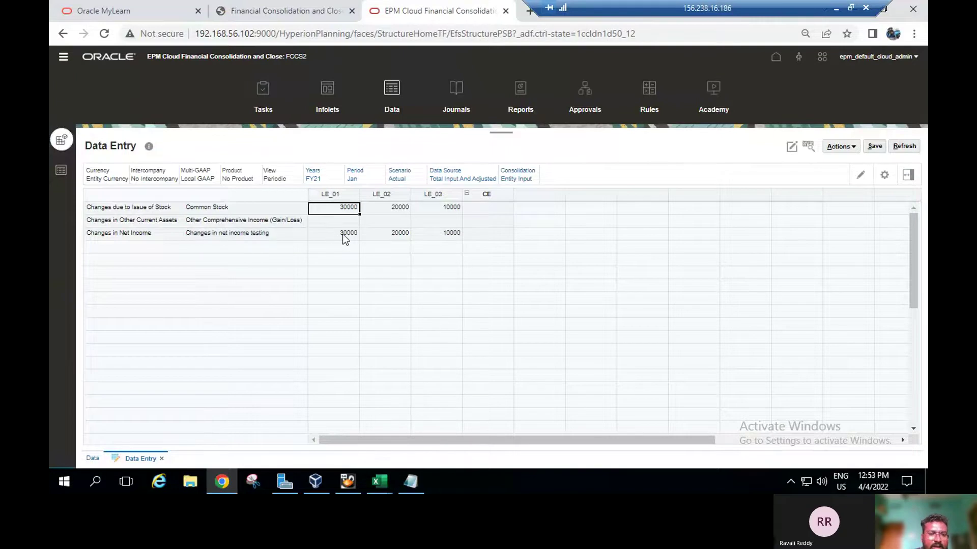
click(303, 7)
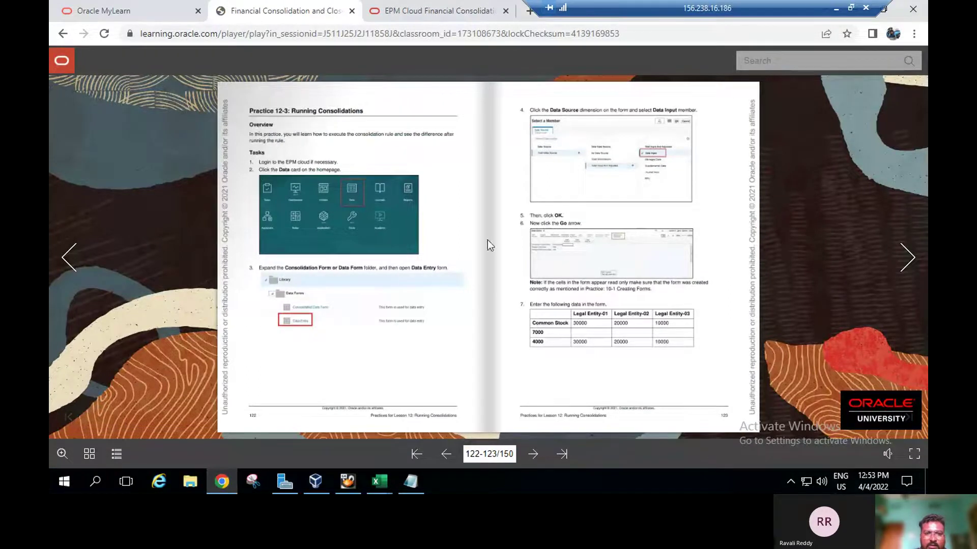
click(440, 15)
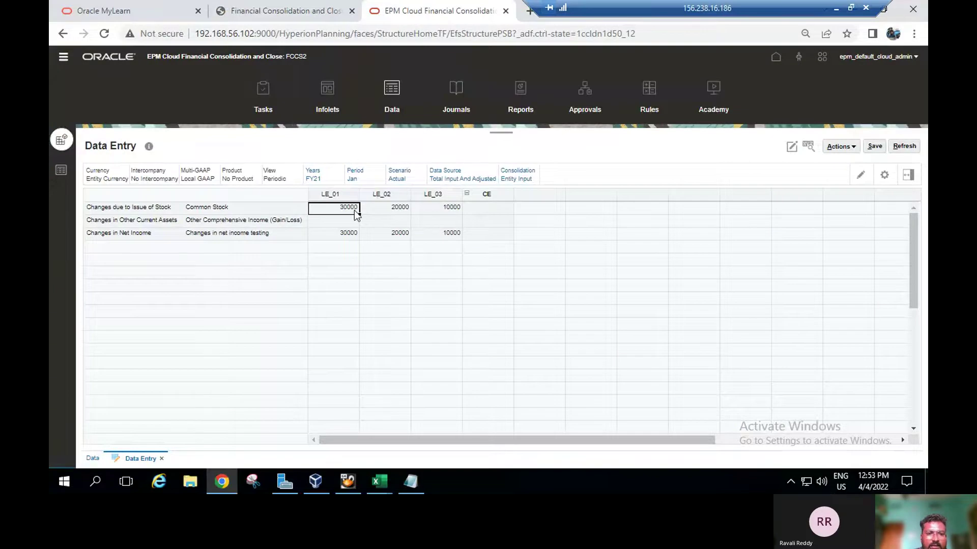
mouse_move(355, 214)
- Read the practice guide's steps 8 to 11 on changing the period to Feb and entering the three legal entities' data
click(286, 6)
click(921, 272)
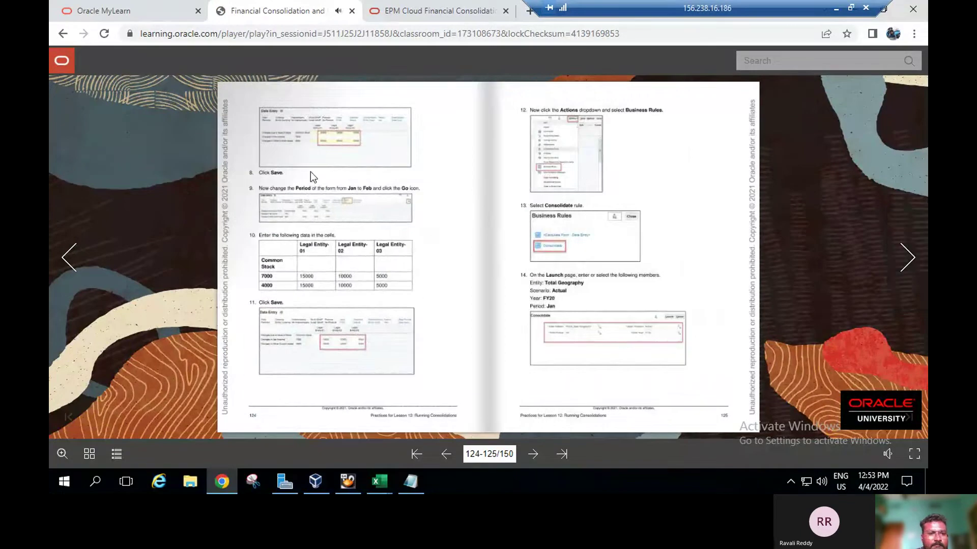
double_click(311, 171)
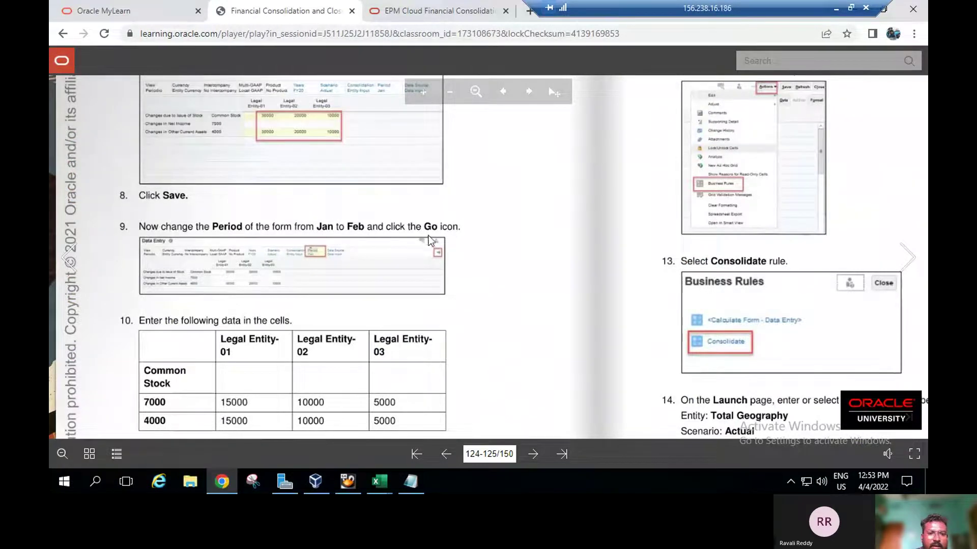
drag(451, 243, 428, 162)
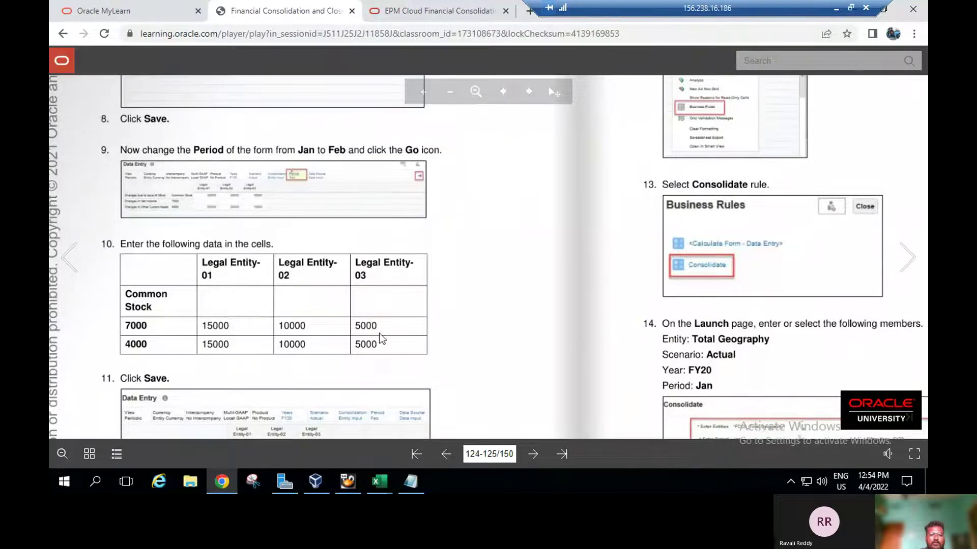
drag(377, 366, 388, 278)
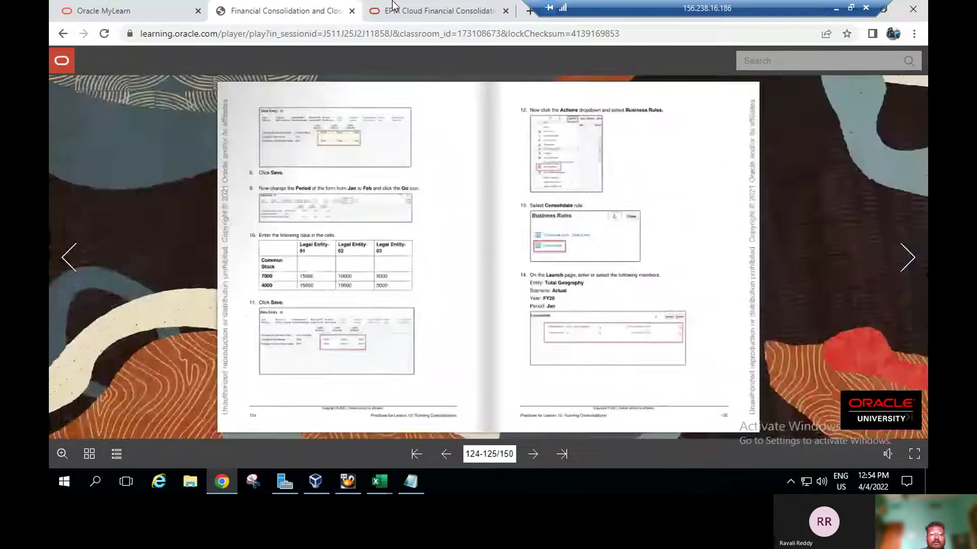
- Return to EPM Cloud and change the Data Entry form's Period to Feb, then load the form for that period
click(379, 10)
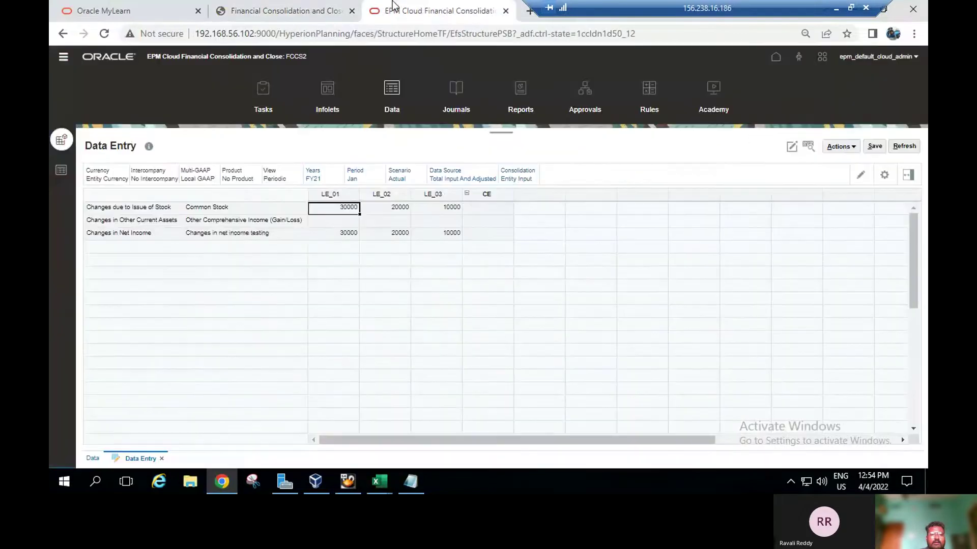
click(353, 178)
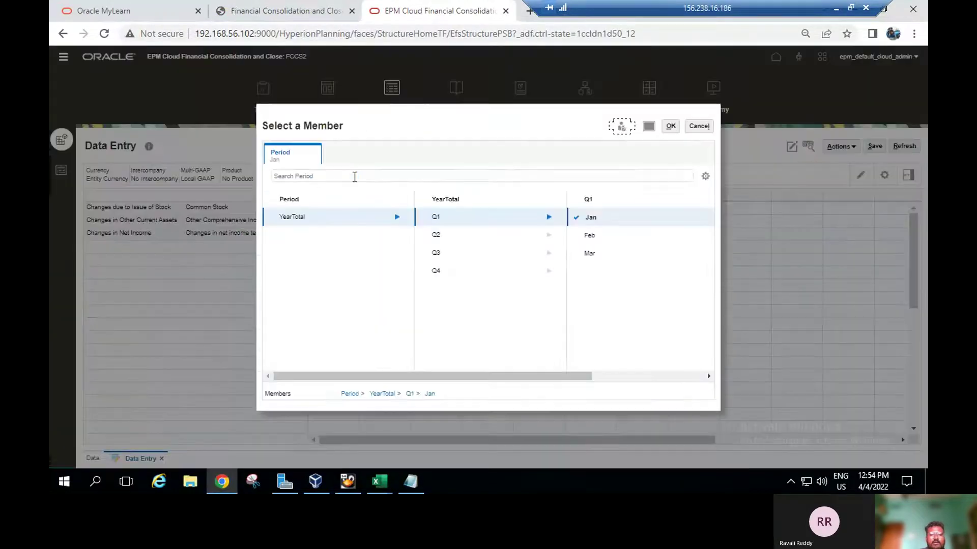
click(578, 239)
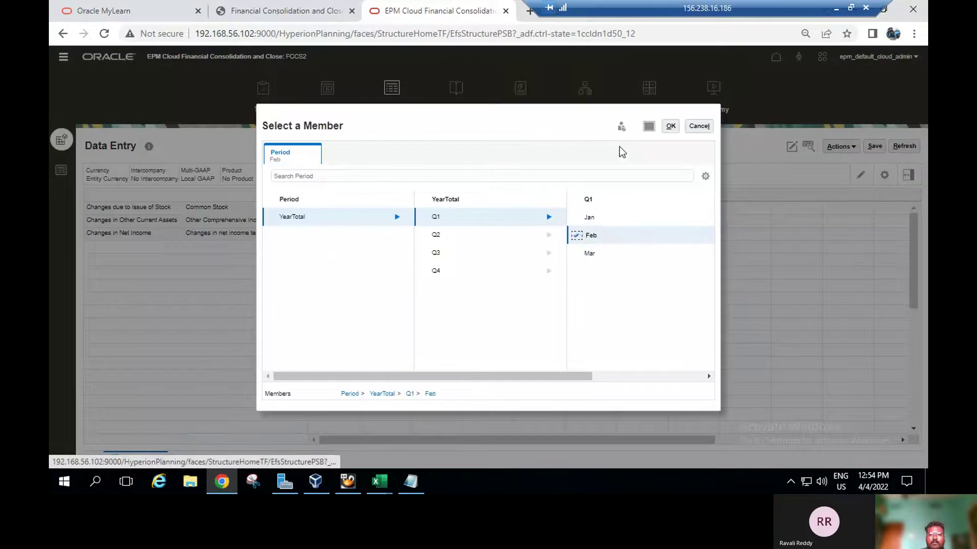
click(671, 126)
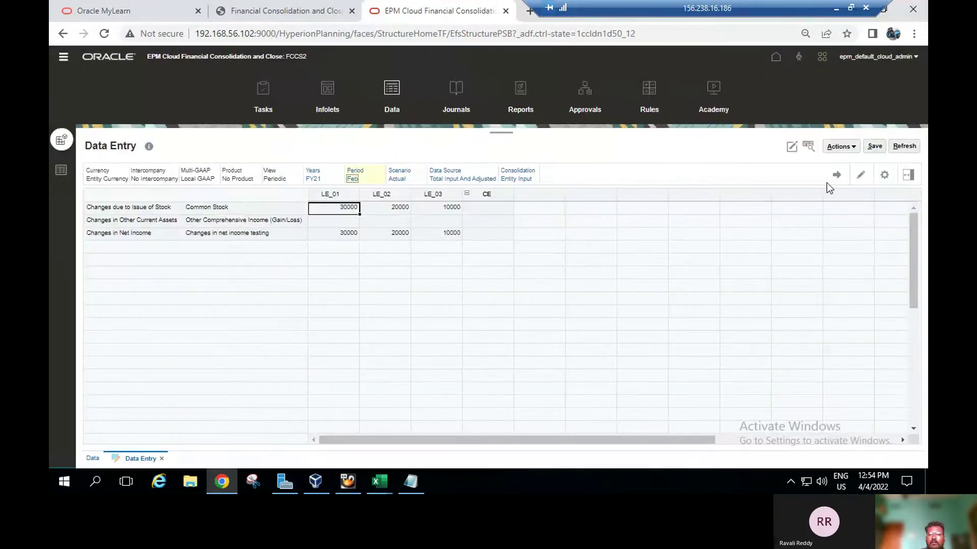
click(836, 178)
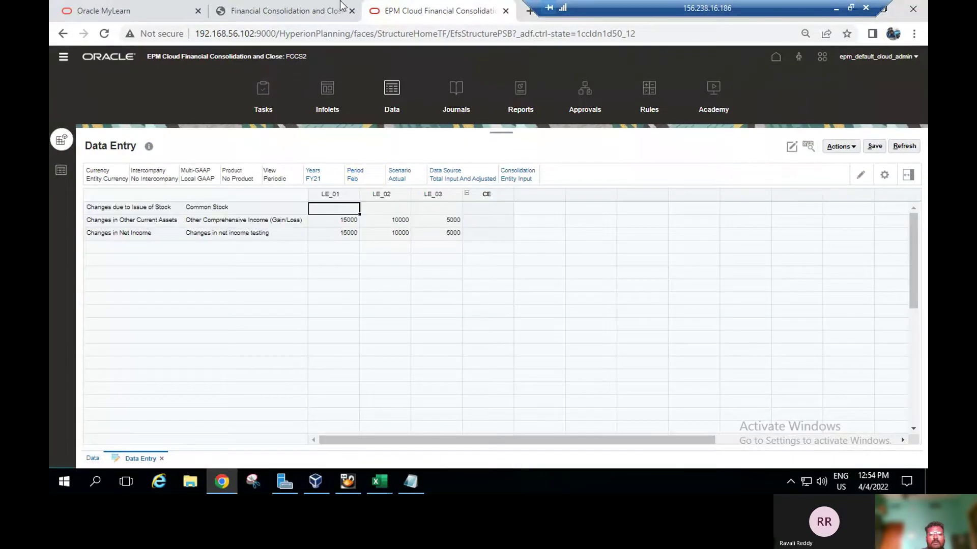
- Compare the guide's Feb data for the three legal entities with the Feb FY21 values in the Data Entry form
click(285, 11)
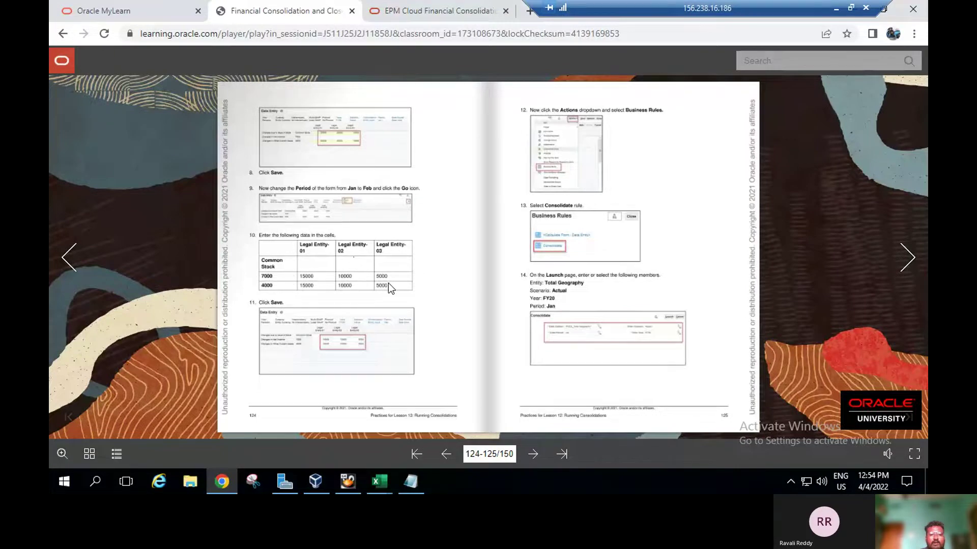
click(413, 7)
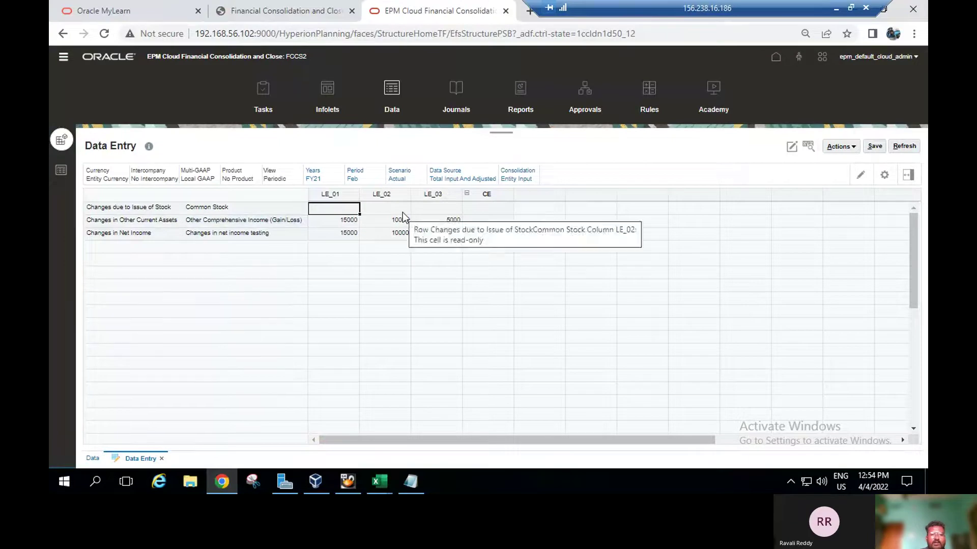
click(272, 6)
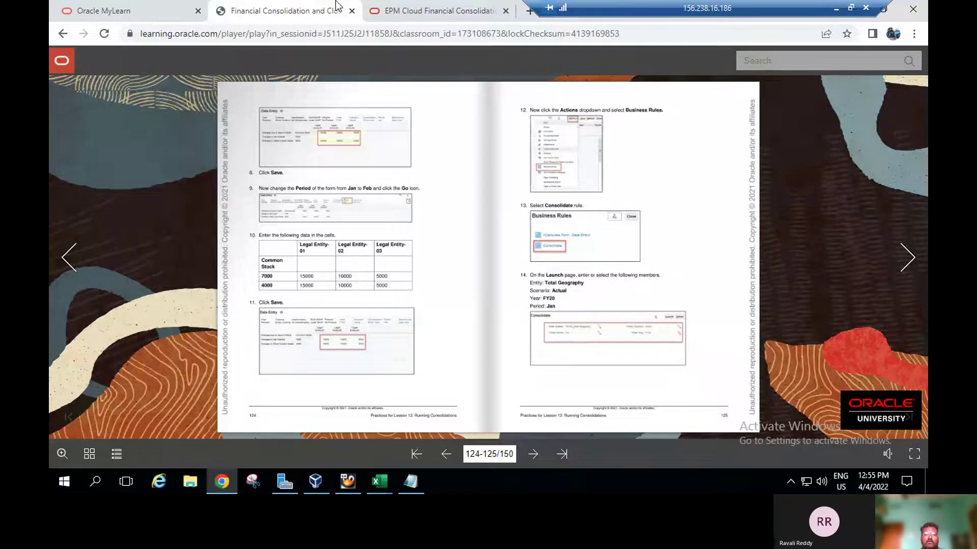
- Run the Consolidate business rule from the Data Entry form for FCCS_Total Geography, Actual, Jan, FY21, and acknowledge the message
click(432, 11)
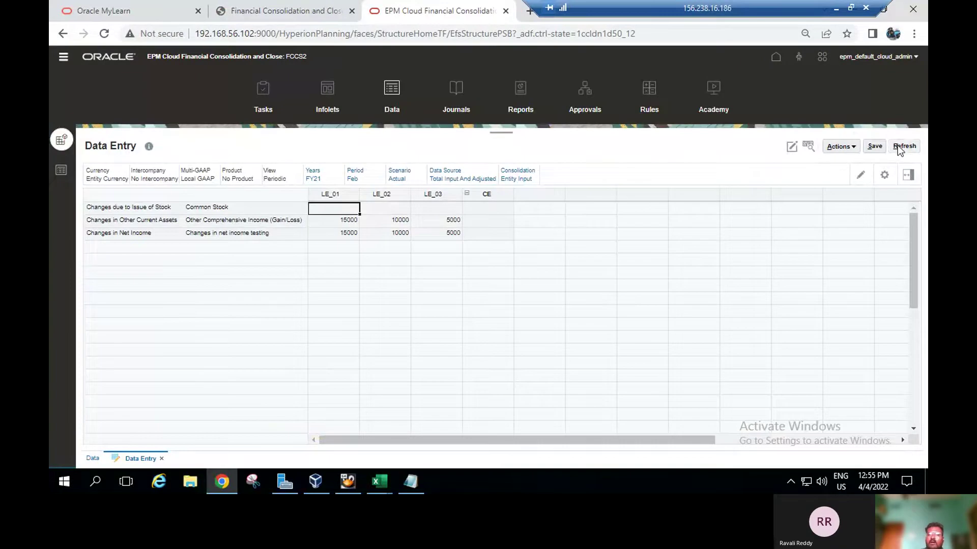
click(839, 147)
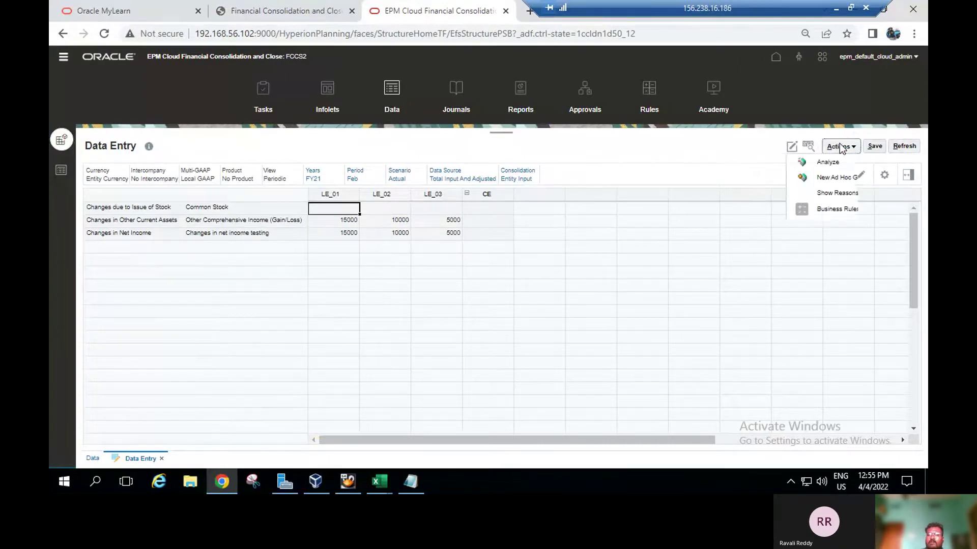
click(767, 215)
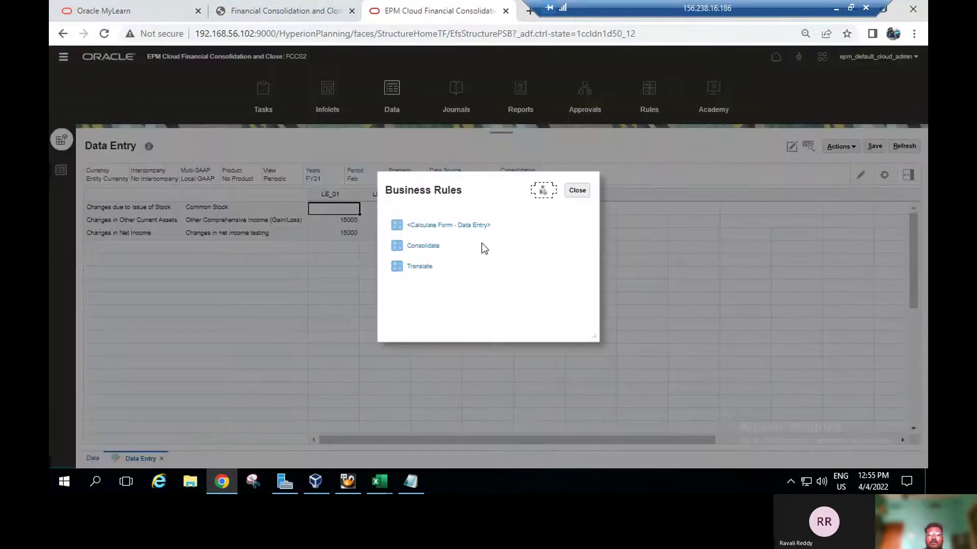
click(421, 249)
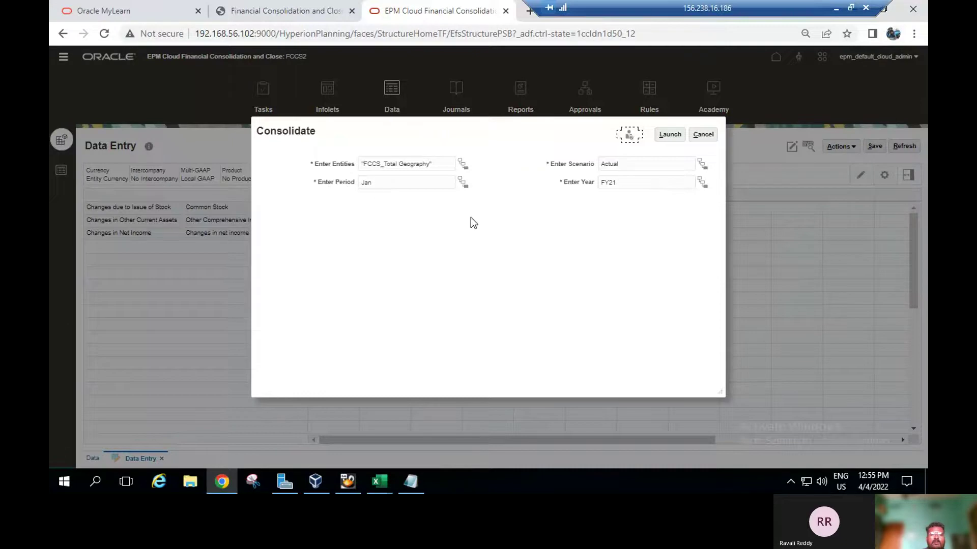
click(668, 135)
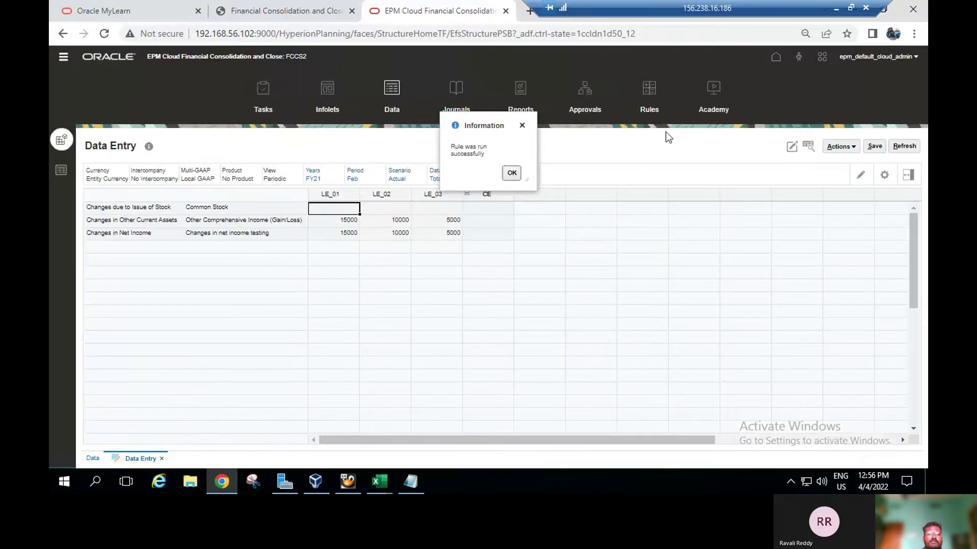
click(511, 174)
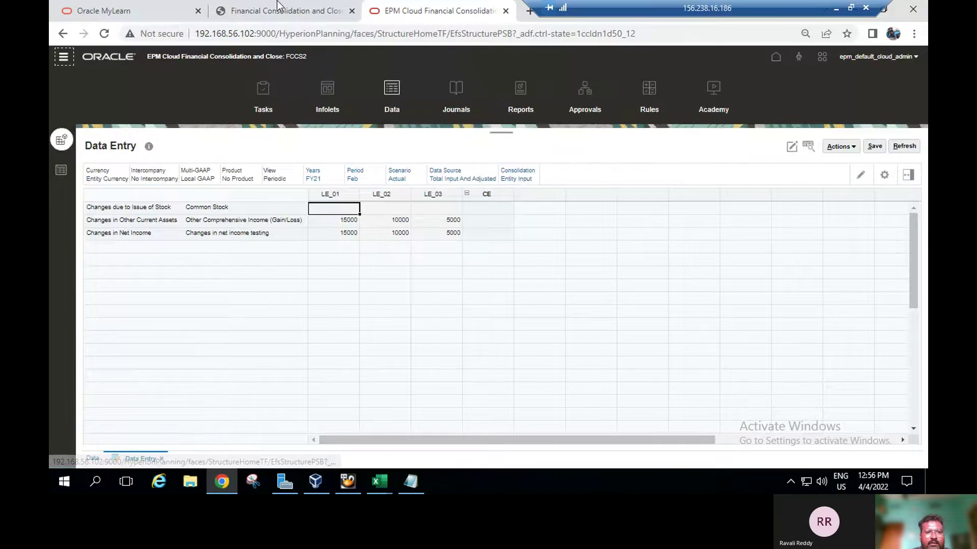
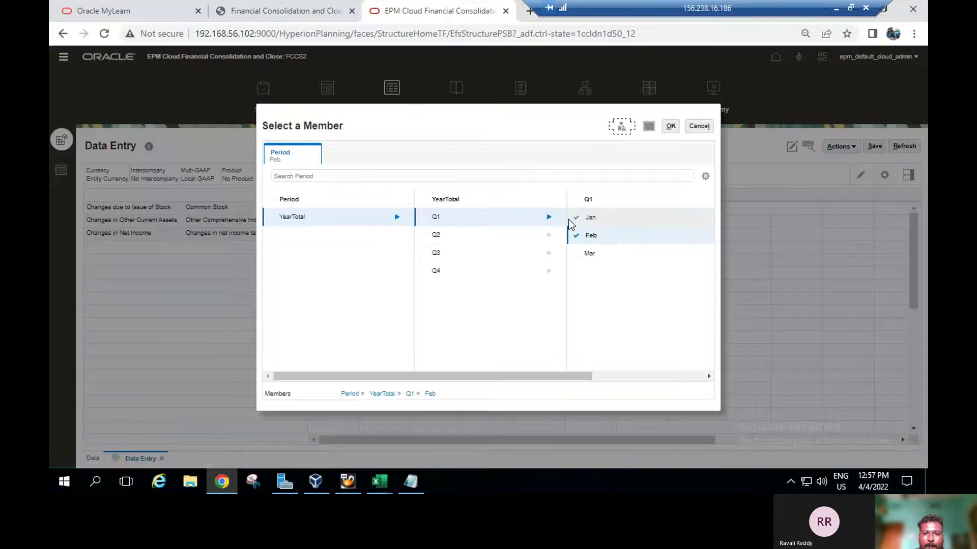
- Change the Data Entry form's Period to Jan and load the form for that period
click(575, 218)
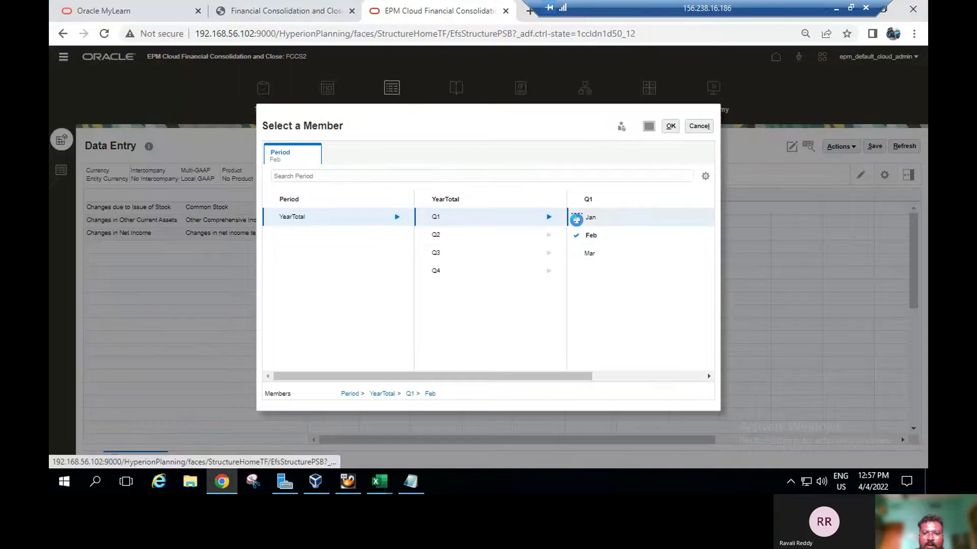
click(670, 127)
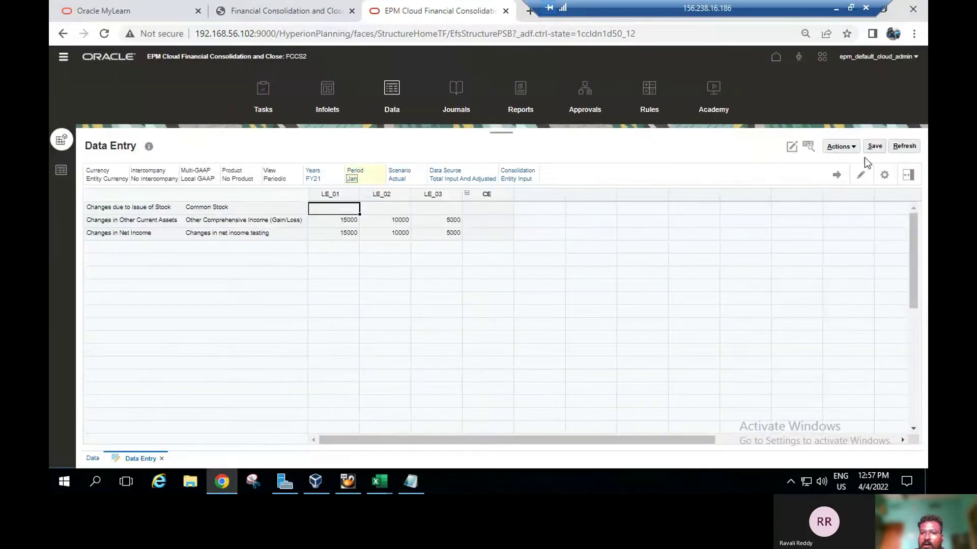
click(853, 146)
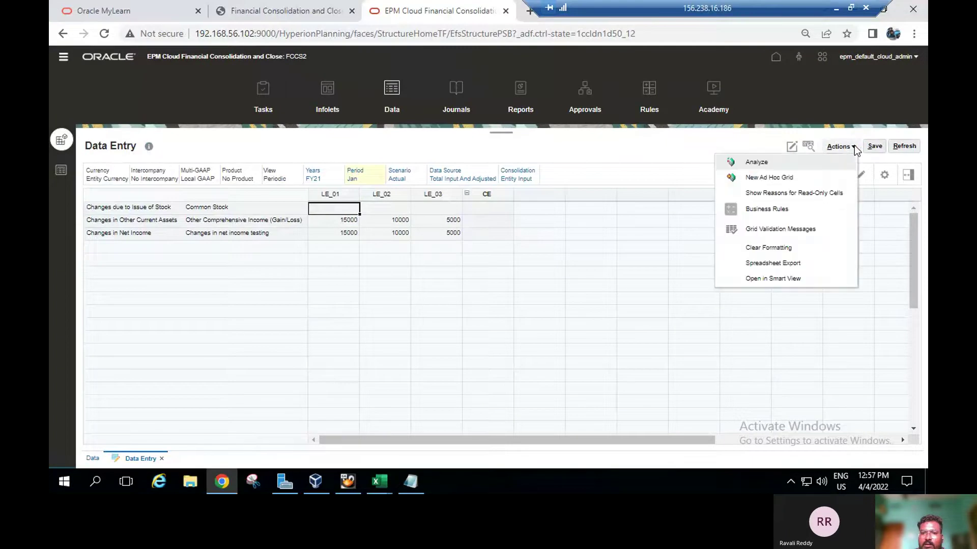
click(631, 133)
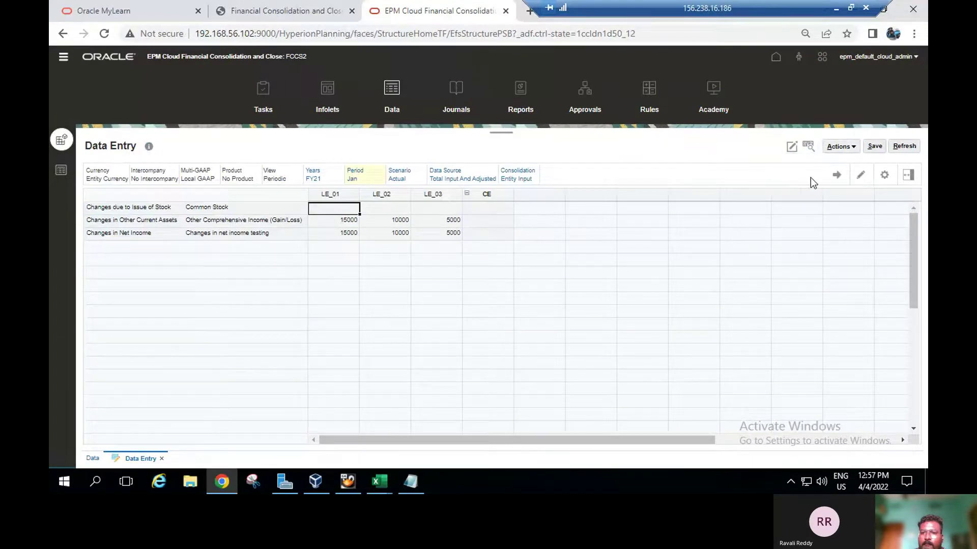
click(836, 176)
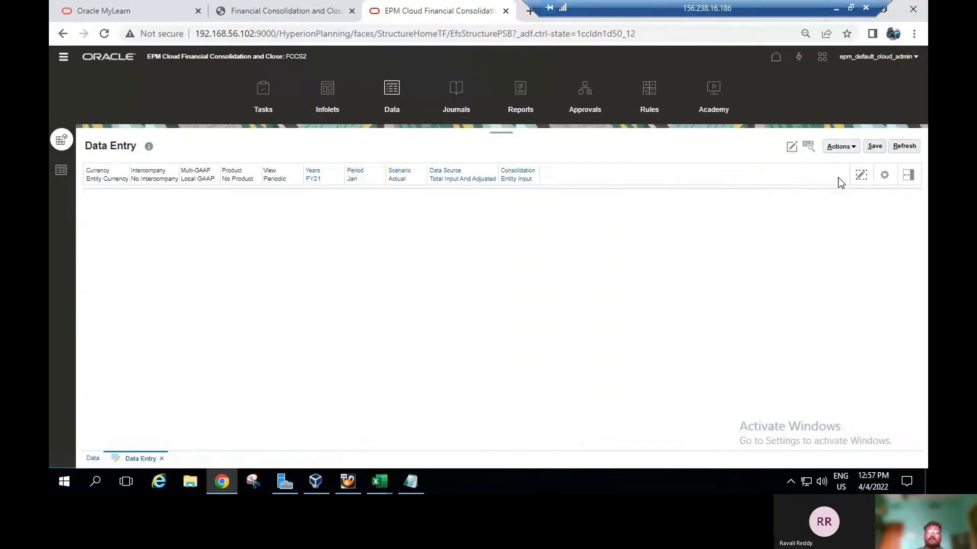
- Run the Consolidate business rule for FCCS_Total Geography, Actual, FY21 with the period set to Feb, and acknowledge the message
click(835, 147)
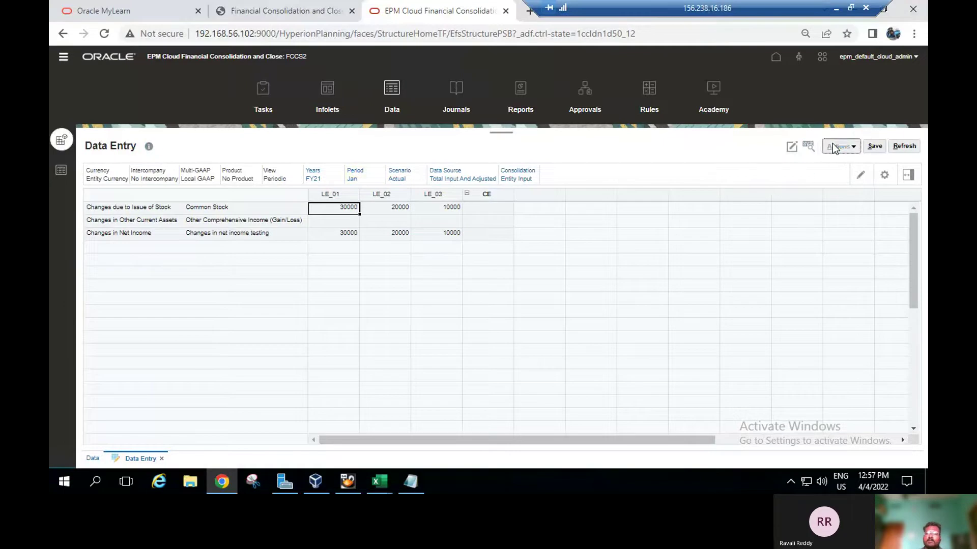
click(781, 208)
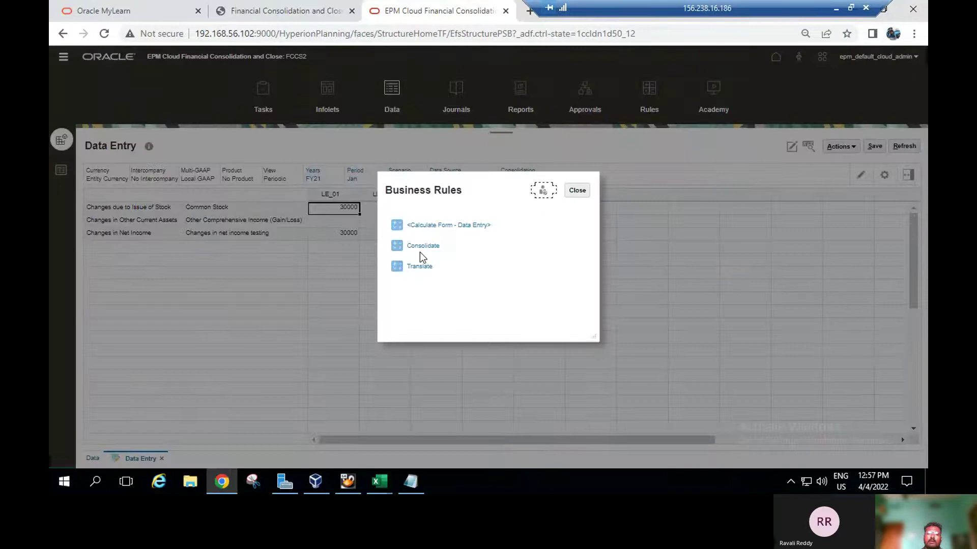
click(419, 247)
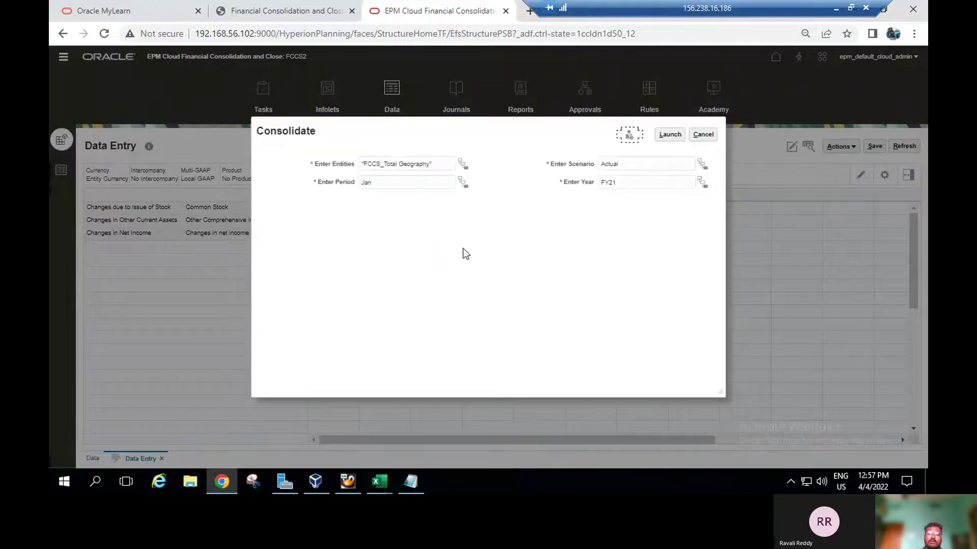
click(462, 183)
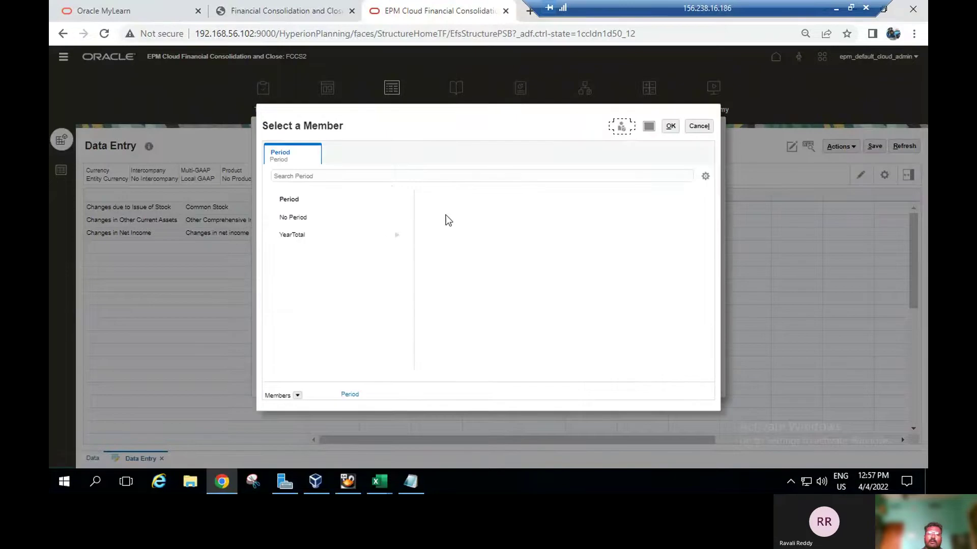
click(398, 234)
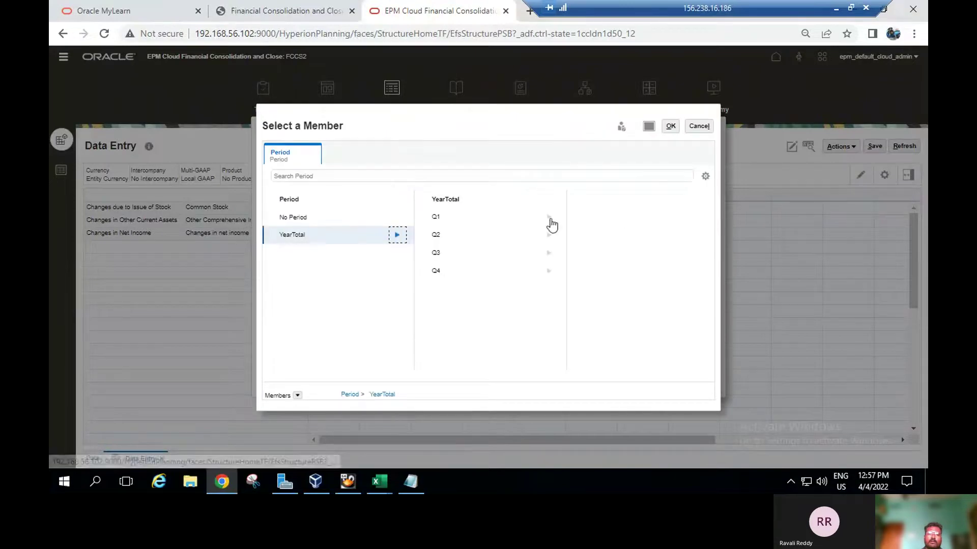
click(548, 216)
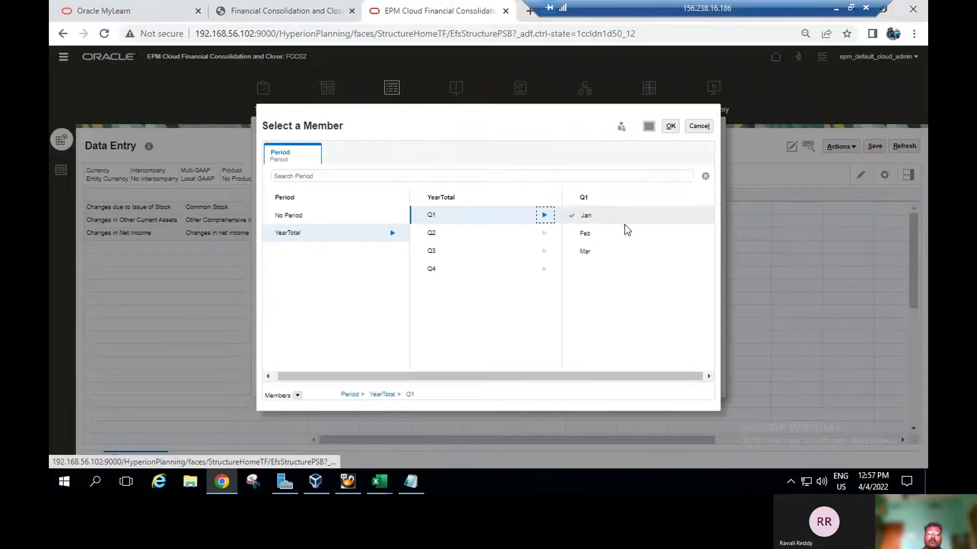
click(577, 233)
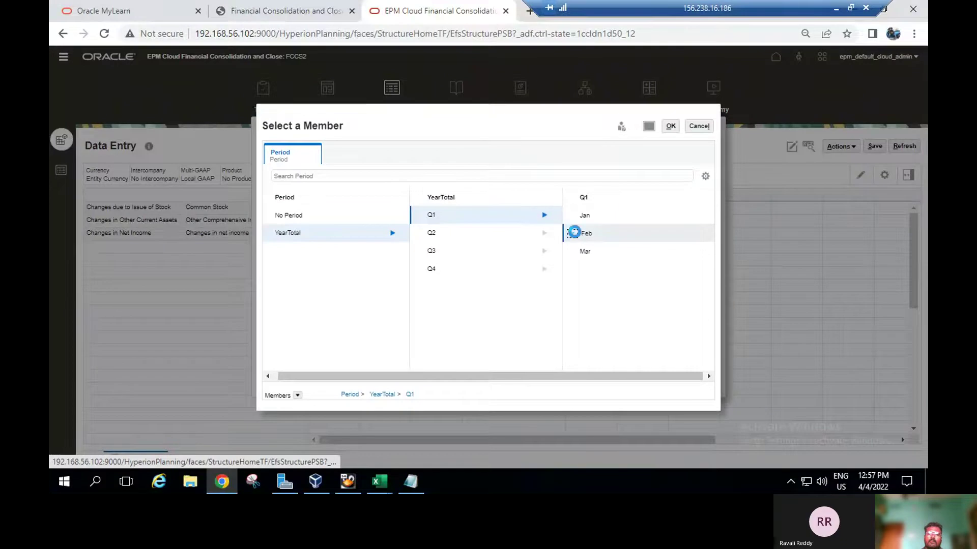
click(671, 126)
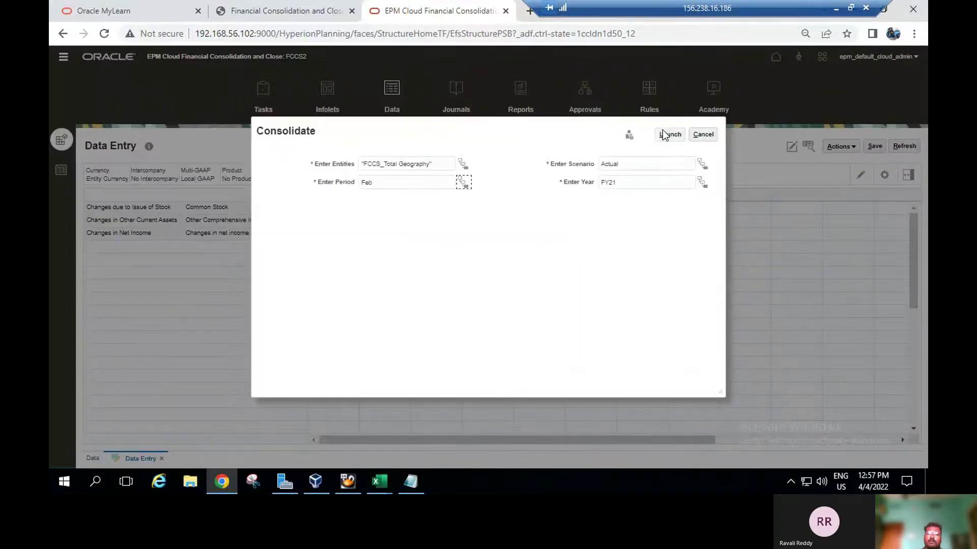
click(664, 134)
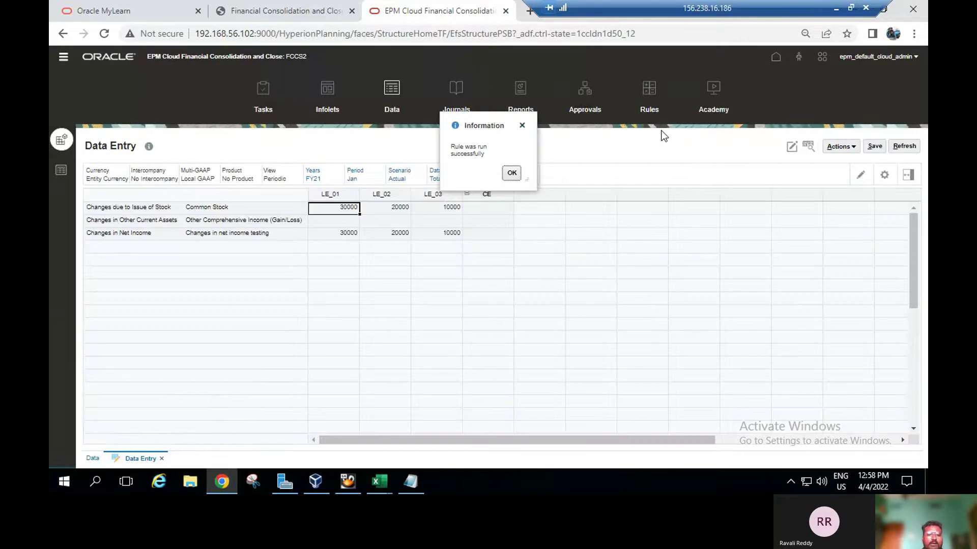
click(511, 173)
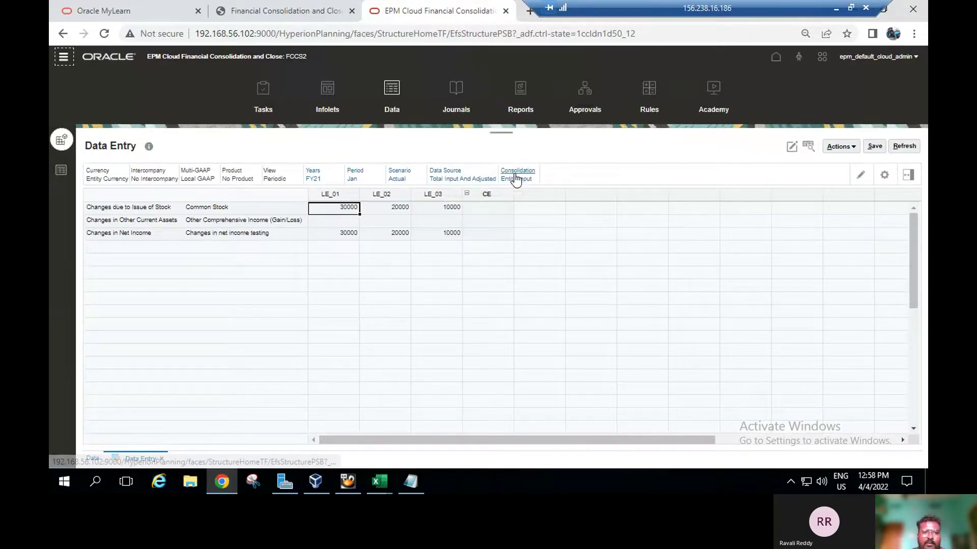
- Check the guide's instruction for viewing consolidated data, then open the Consolidated Data Form from the Data Forms folder in EPM Cloud
click(326, 12)
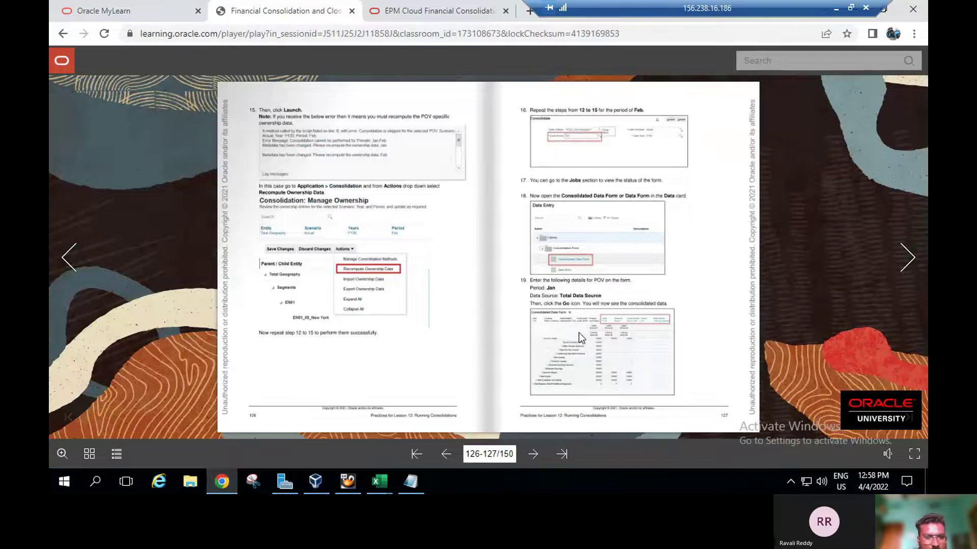
double_click(686, 363)
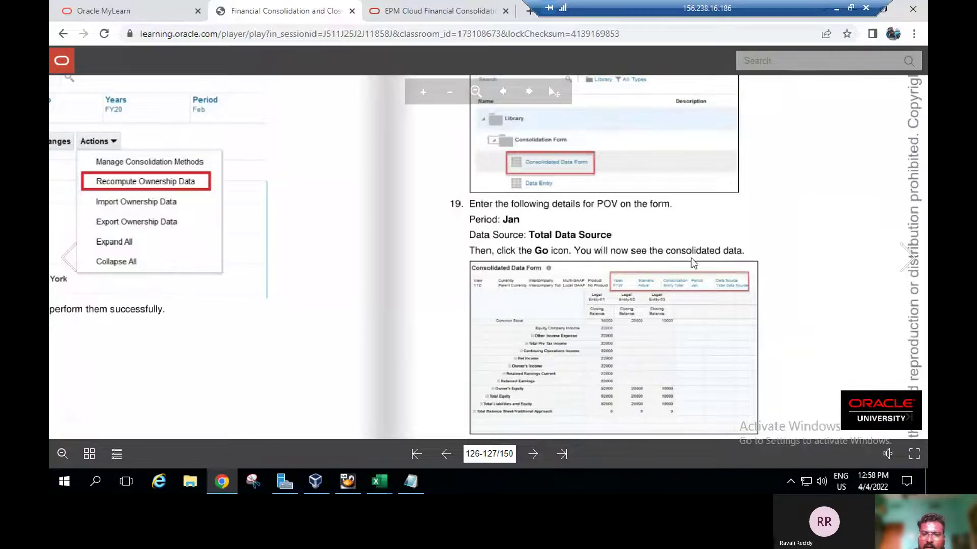
click(451, 11)
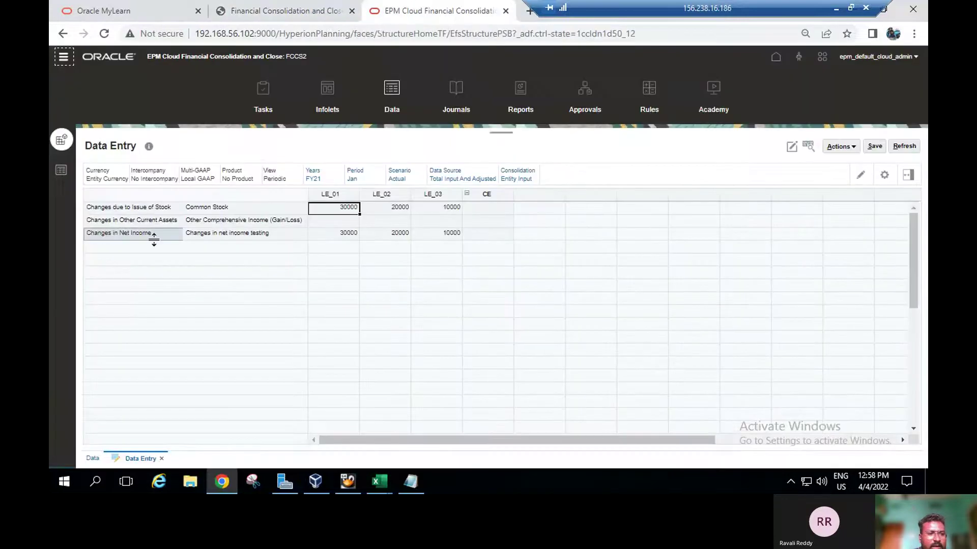
click(92, 459)
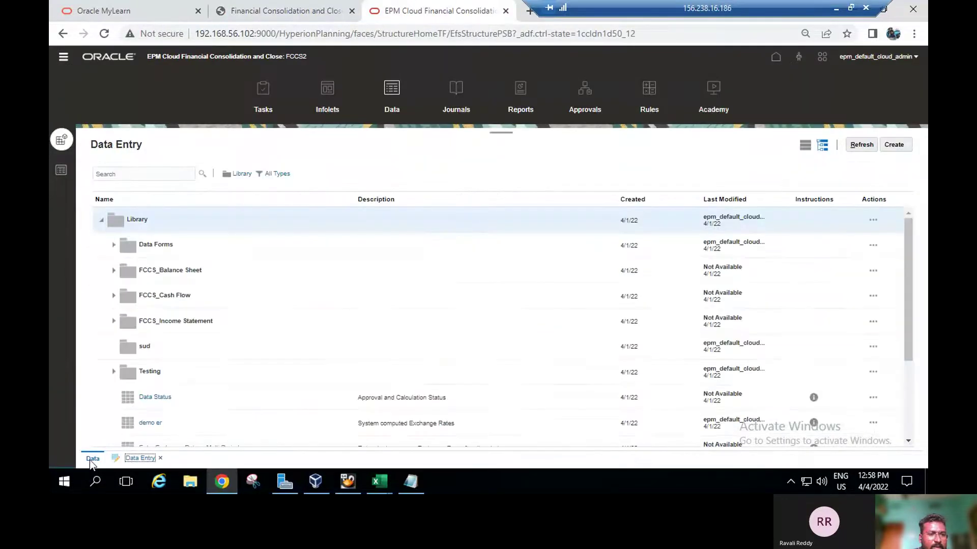
click(113, 245)
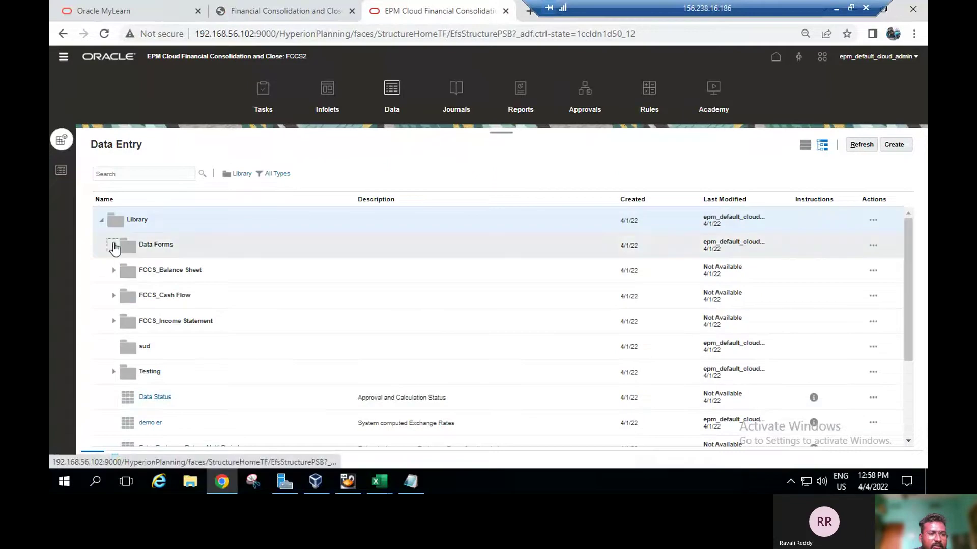
click(174, 271)
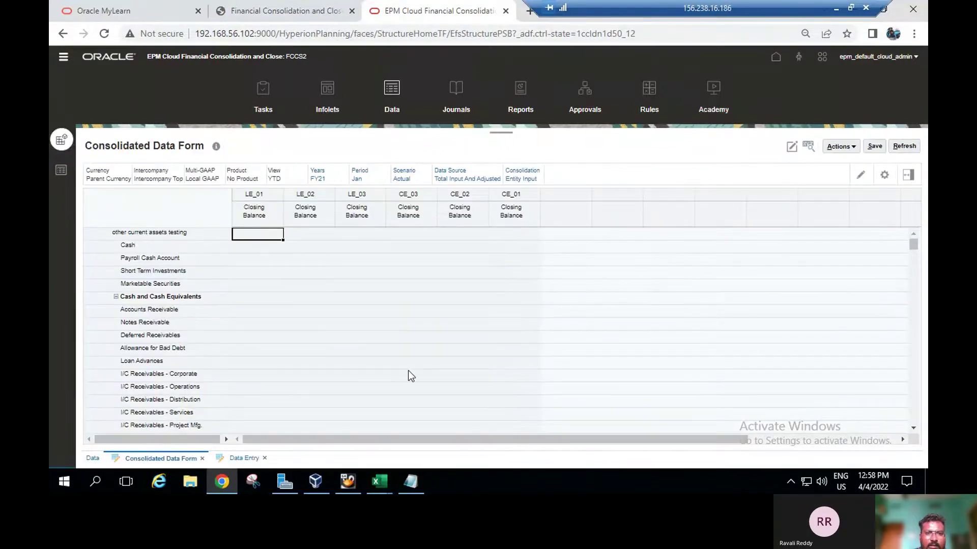
- Read the guide's Retained Earnings calculation and its verification tables for the Jan and Feb periods
click(249, 11)
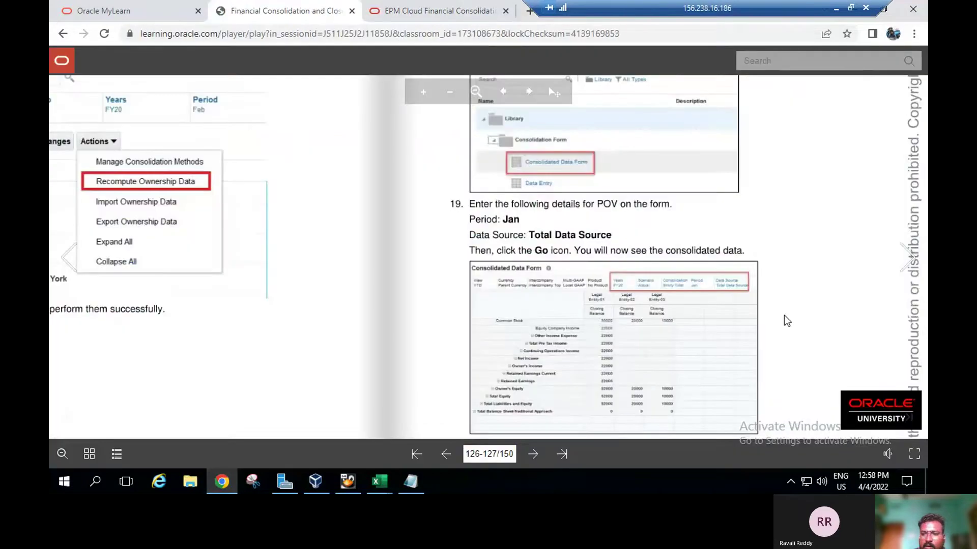
click(920, 288)
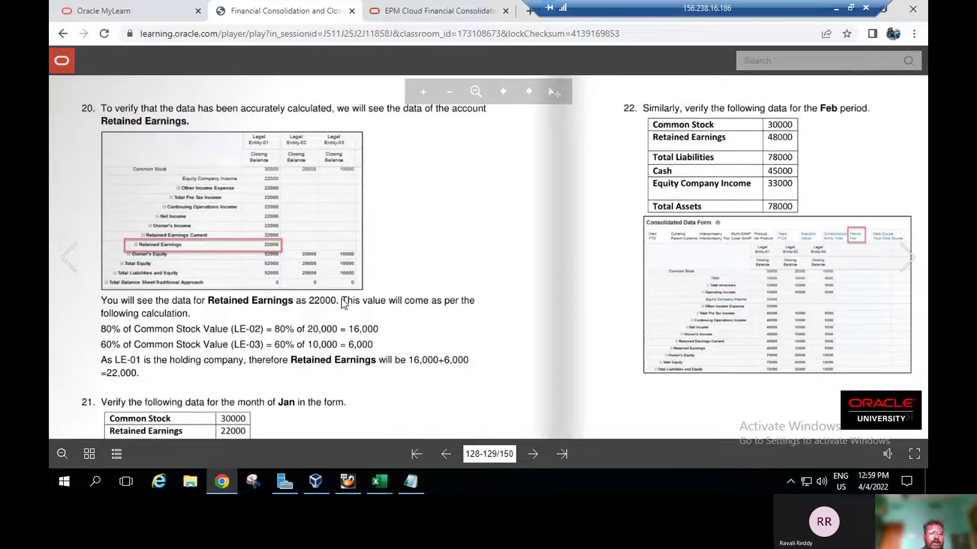
scroll(331, 292, down, 2)
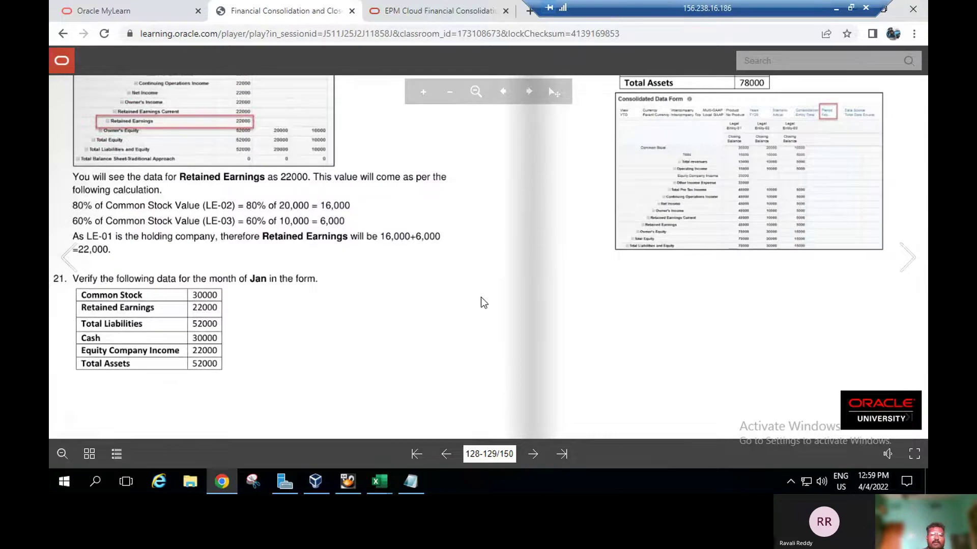
scroll(440, 426, up, 1)
scroll(440, 427, up, 2)
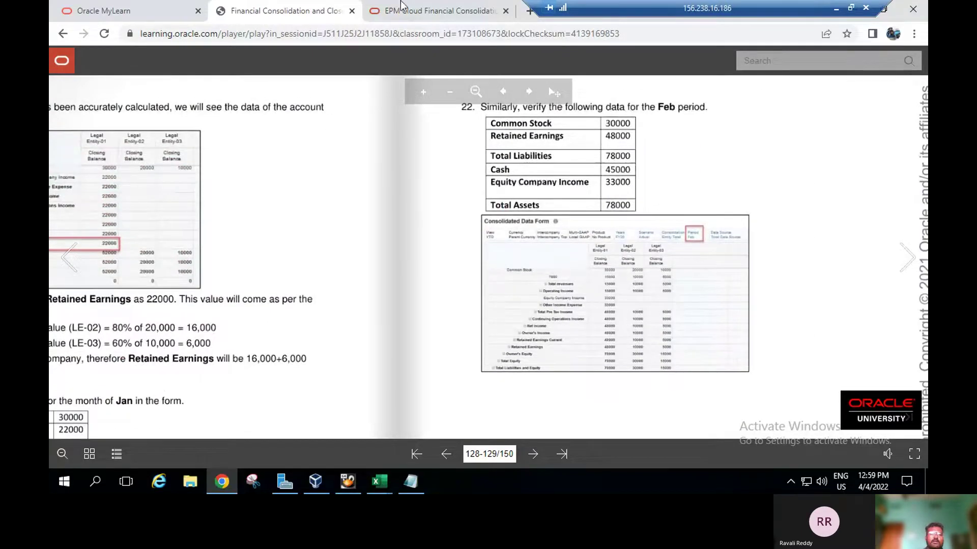
- Examine the Jan FY21 assets, retained earnings, equity and liabilities rows for each entity in the Consolidated Data Form
click(441, 11)
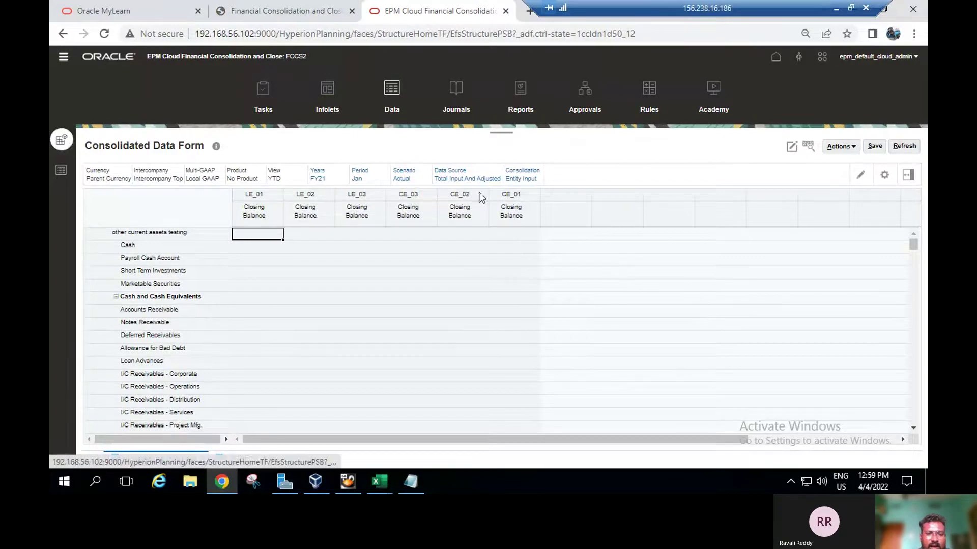
drag(913, 244, 914, 298)
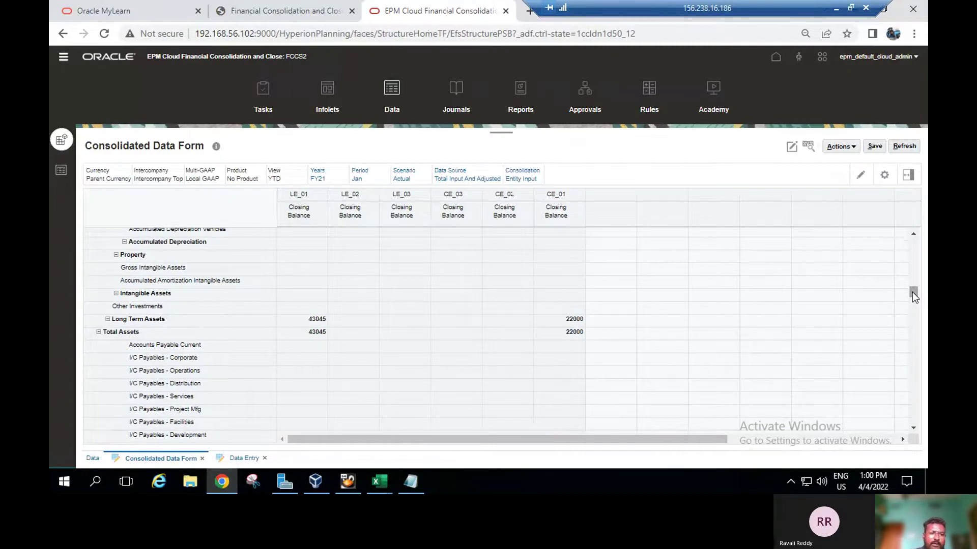
drag(911, 292, 914, 415)
click(203, 313)
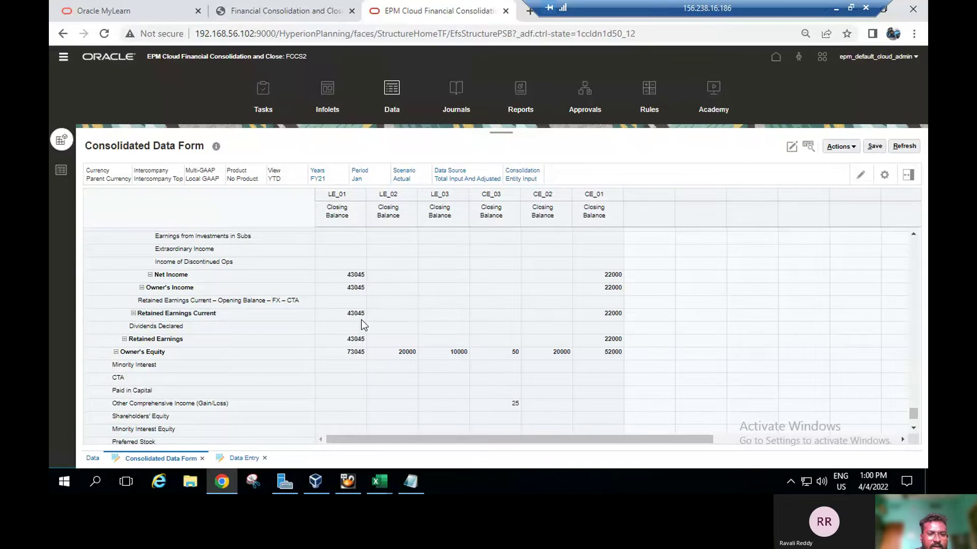
mouse_move(361, 320)
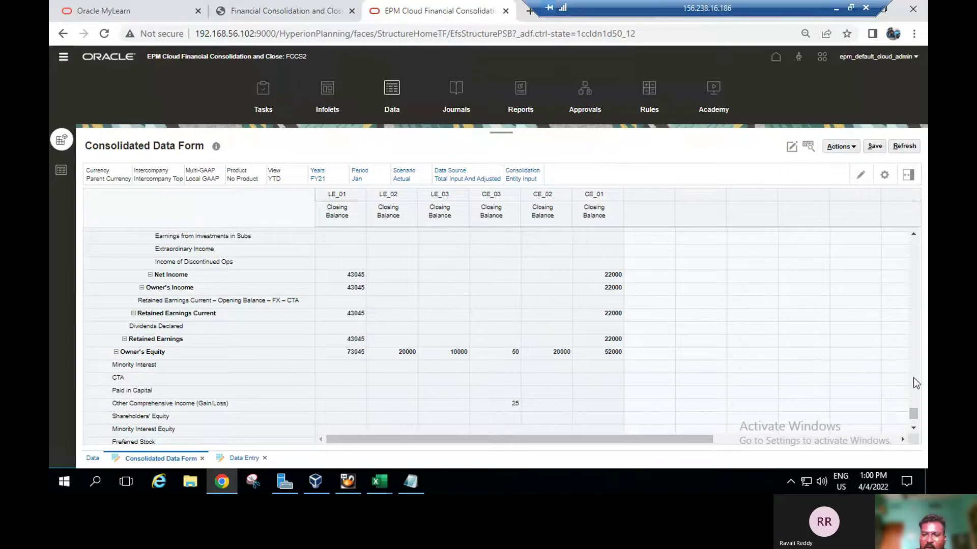
click(912, 407)
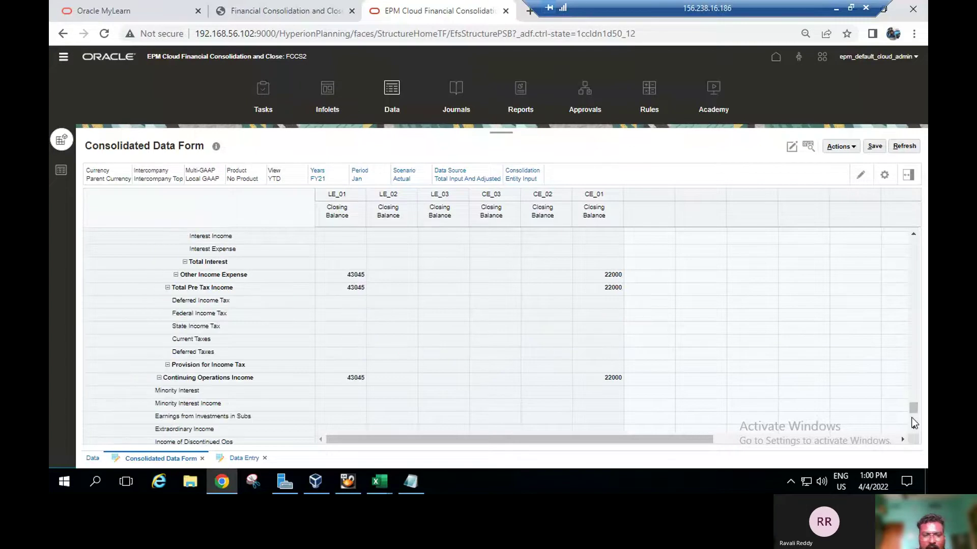
drag(914, 412, 914, 428)
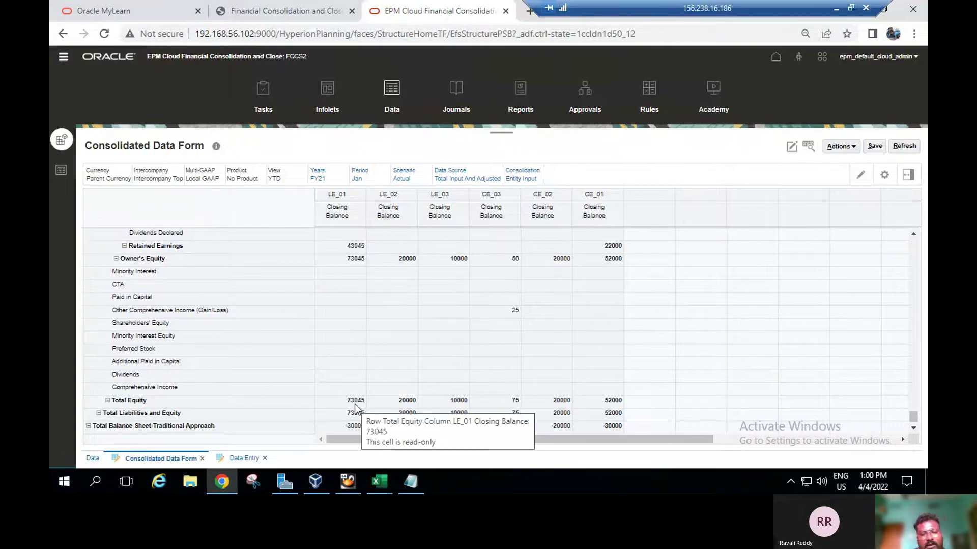
click(210, 416)
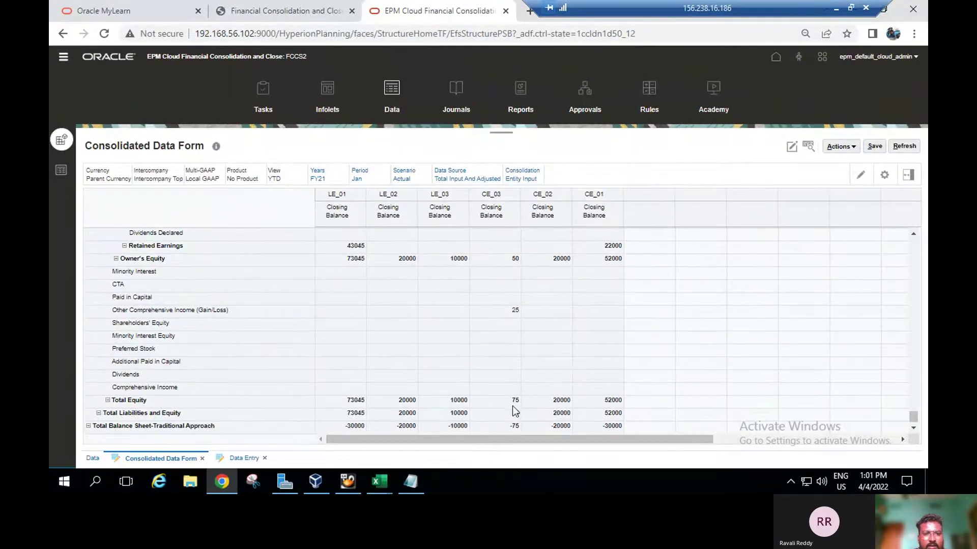
- Set the Consolidated Data Form's Period to Feb, load the form, and review its equity and liabilities totals
click(287, 7)
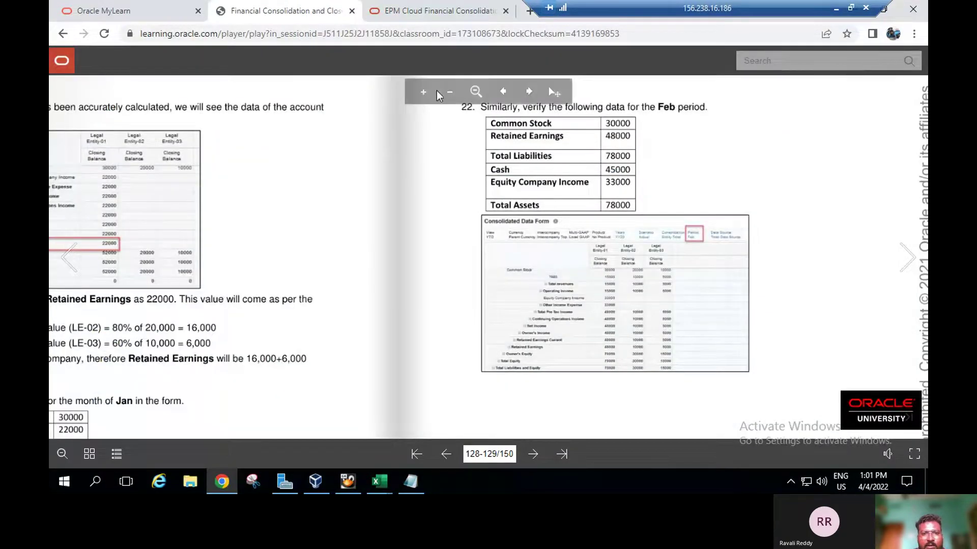
click(404, 7)
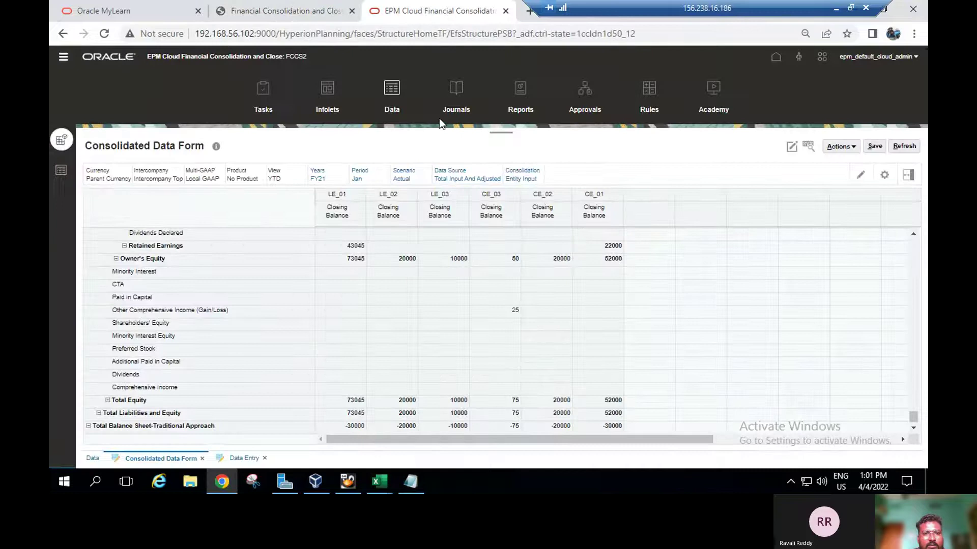
click(359, 173)
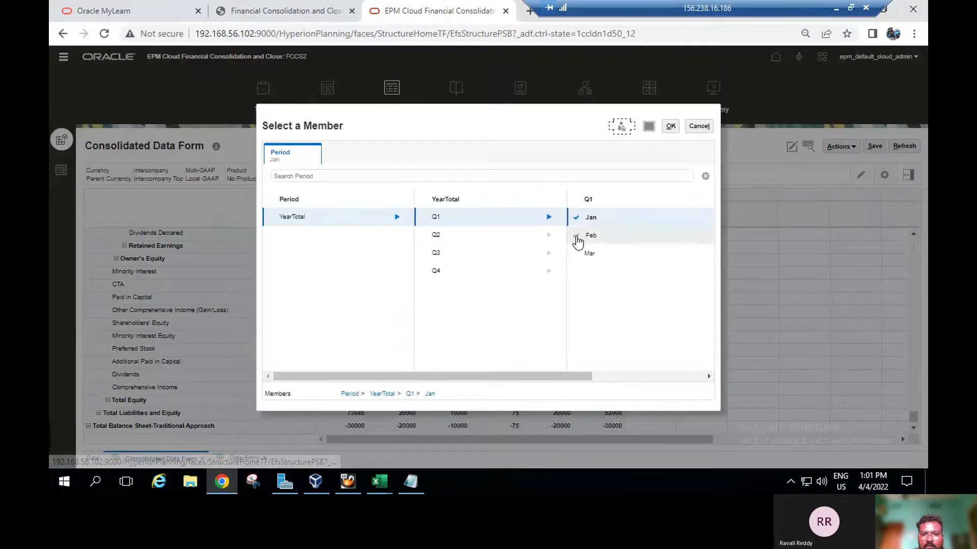
click(574, 238)
click(669, 125)
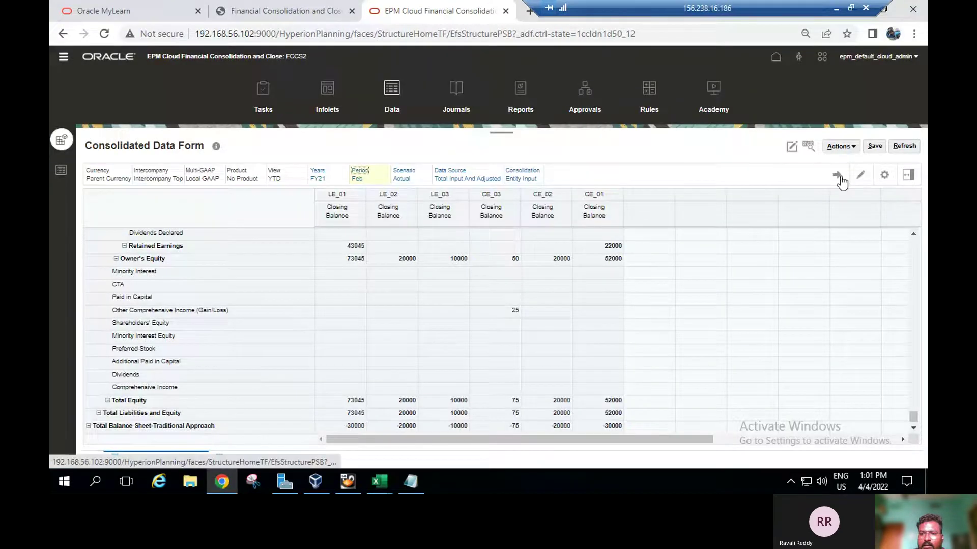
click(839, 175)
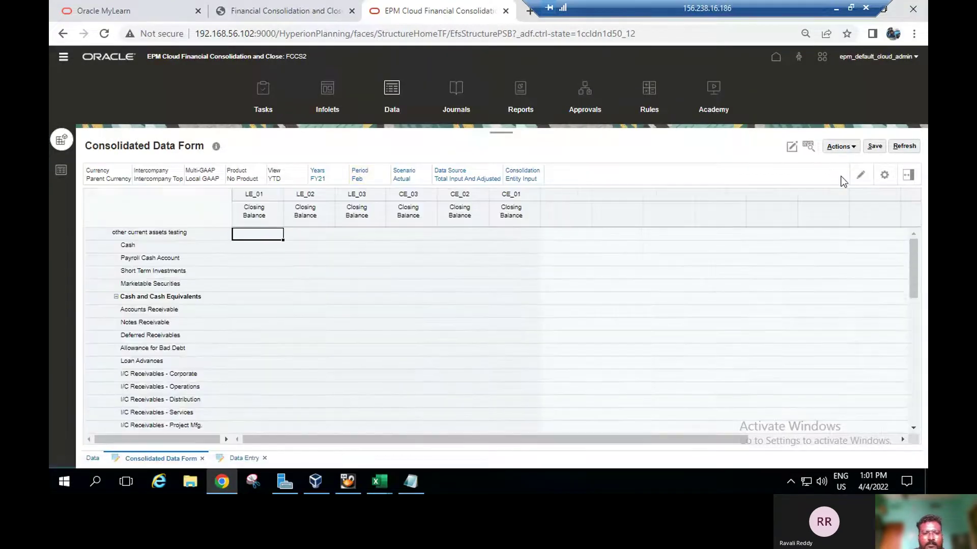
drag(914, 245, 915, 433)
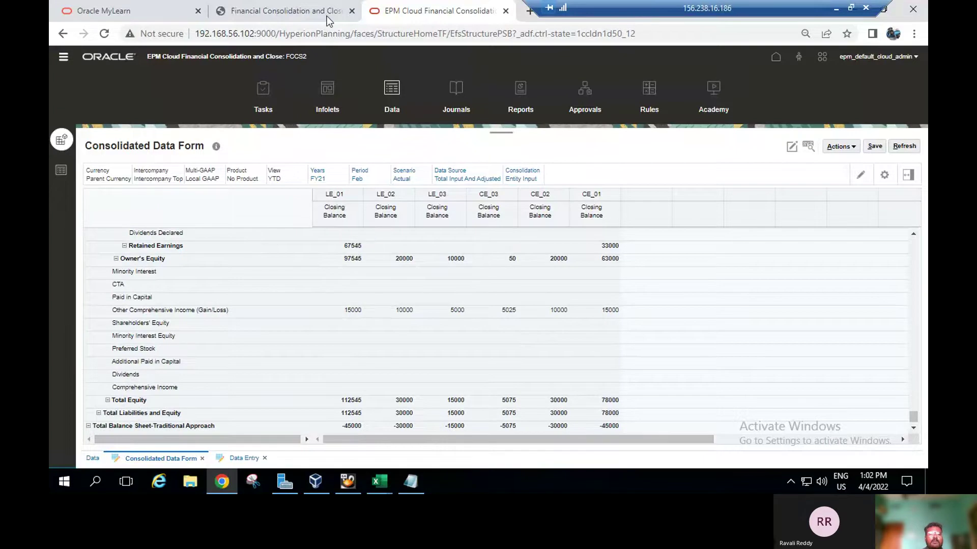
- Return to the guide and read on through the Lesson 13 overview and the Practice 13-1 data import job instructions
click(300, 8)
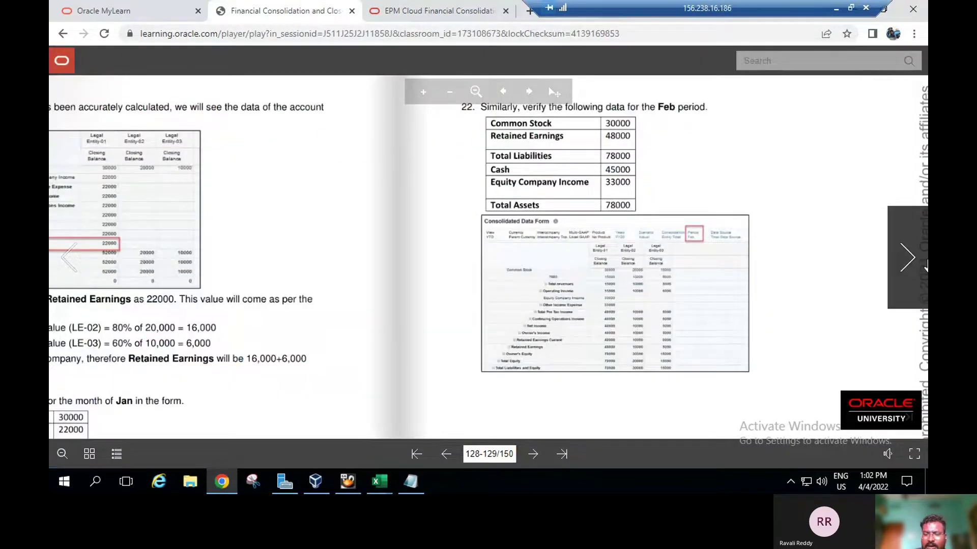
click(923, 264)
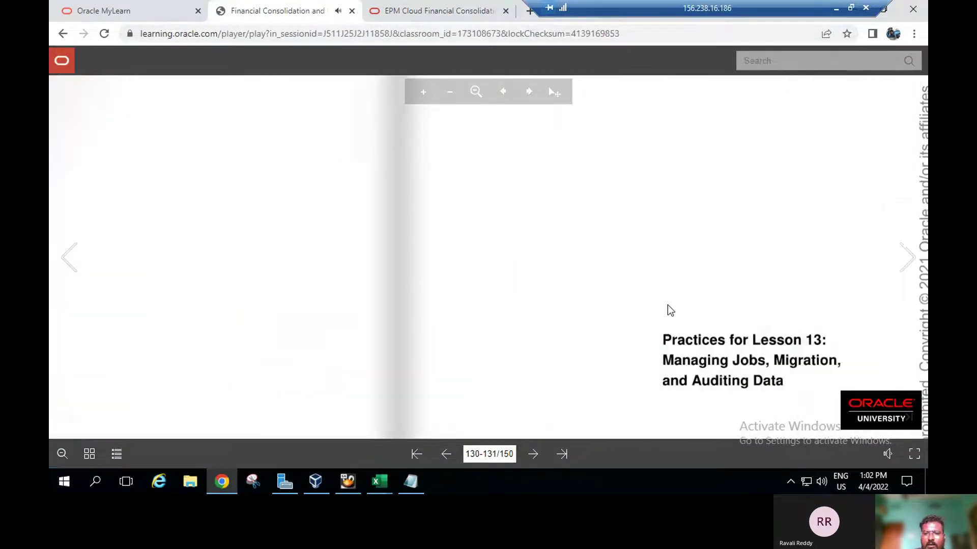
drag(677, 318, 597, 210)
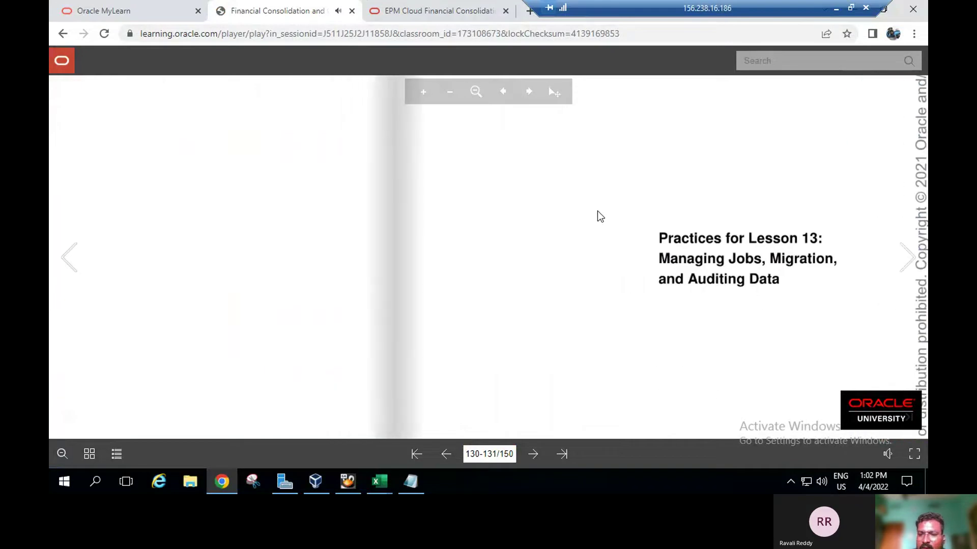
click(709, 285)
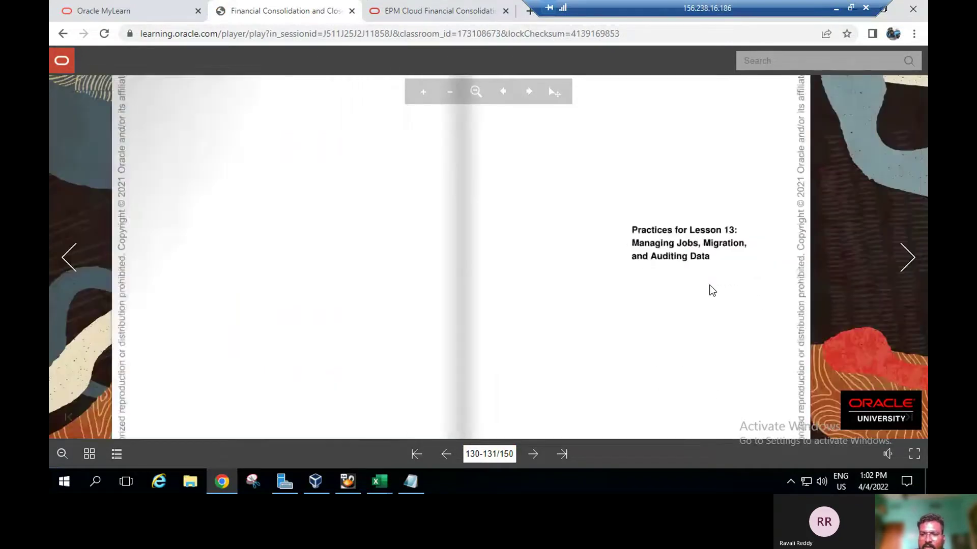
click(923, 279)
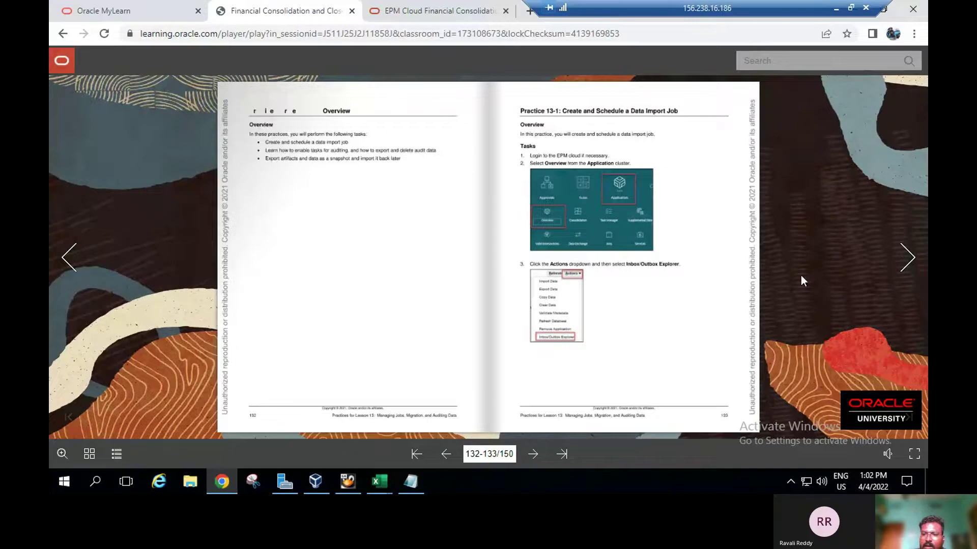
click(912, 261)
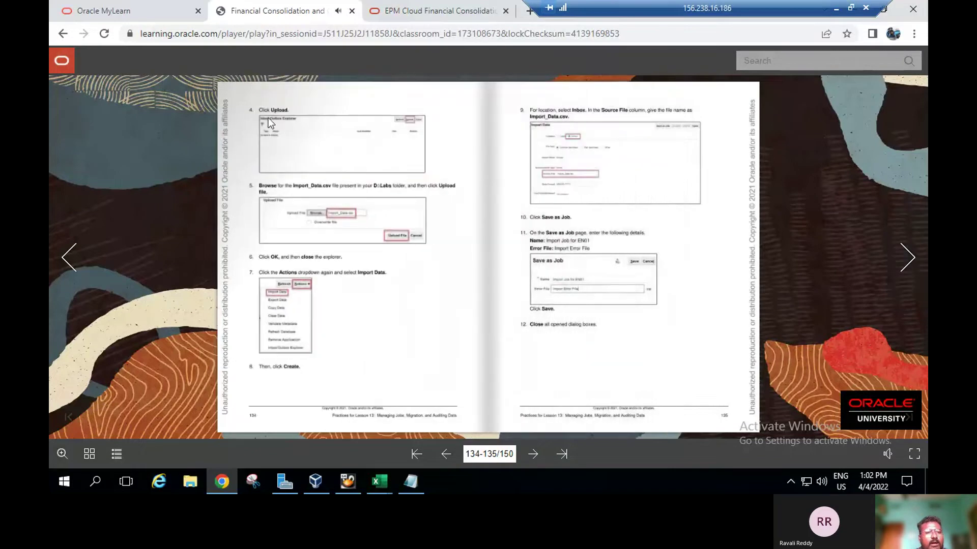